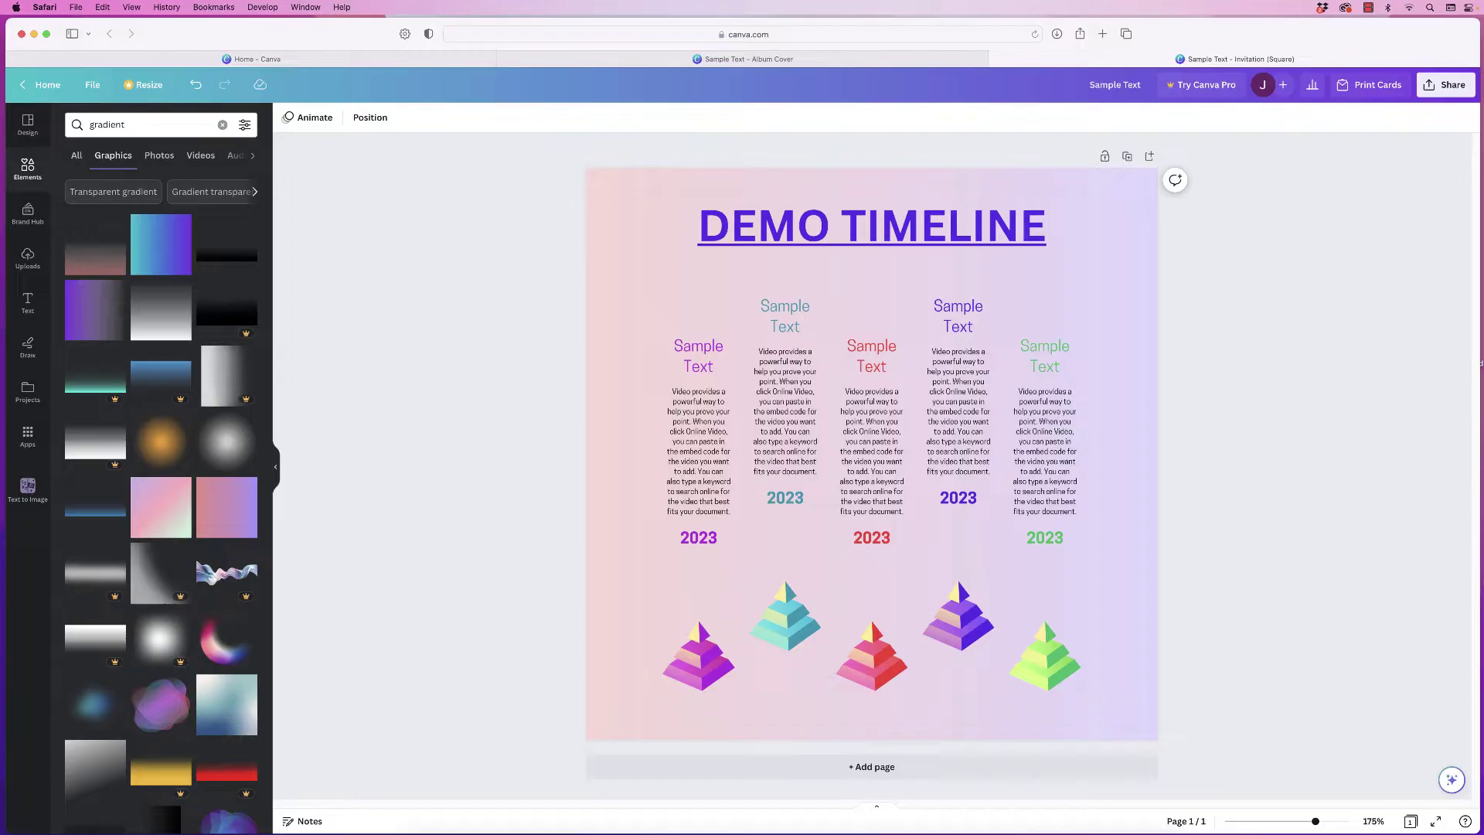
# Close the finished invitation and start a blank 14 × 14 cm Invitation design
pyautogui.press('super+w')
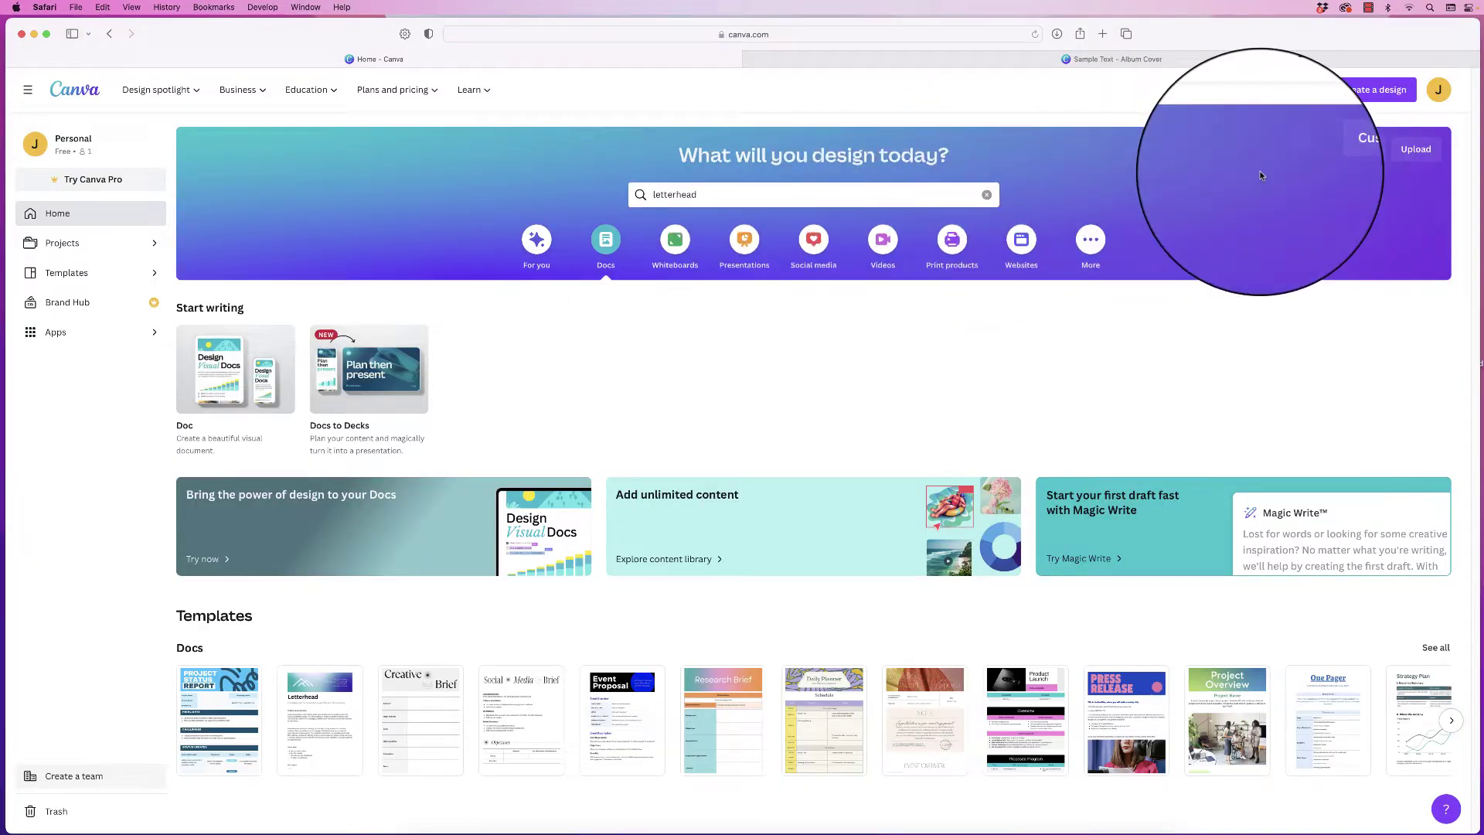
pyautogui.click(1367, 96)
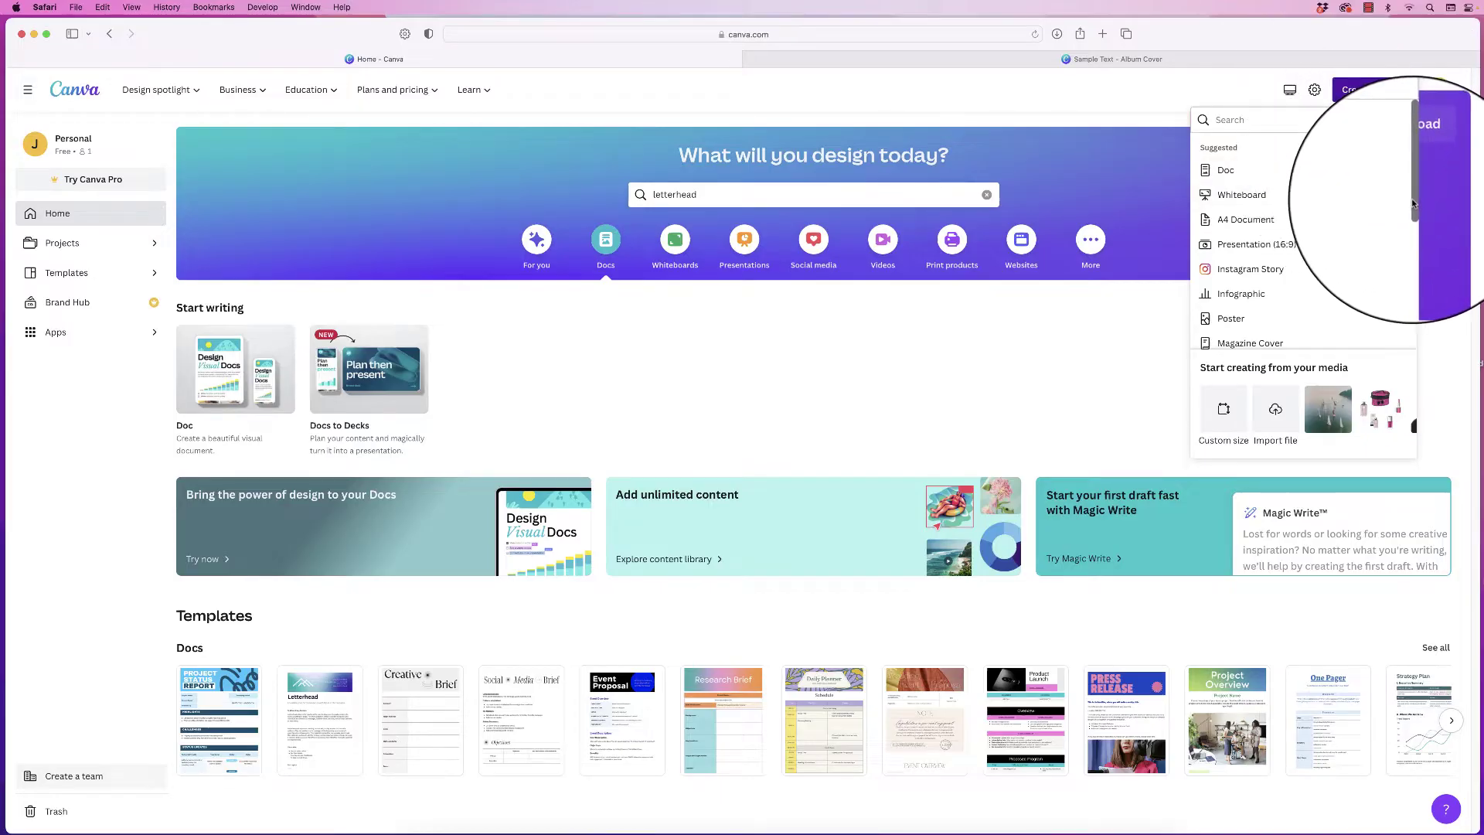
pyautogui.moveTo(1414, 200); pyautogui.dragTo(1401, 338)
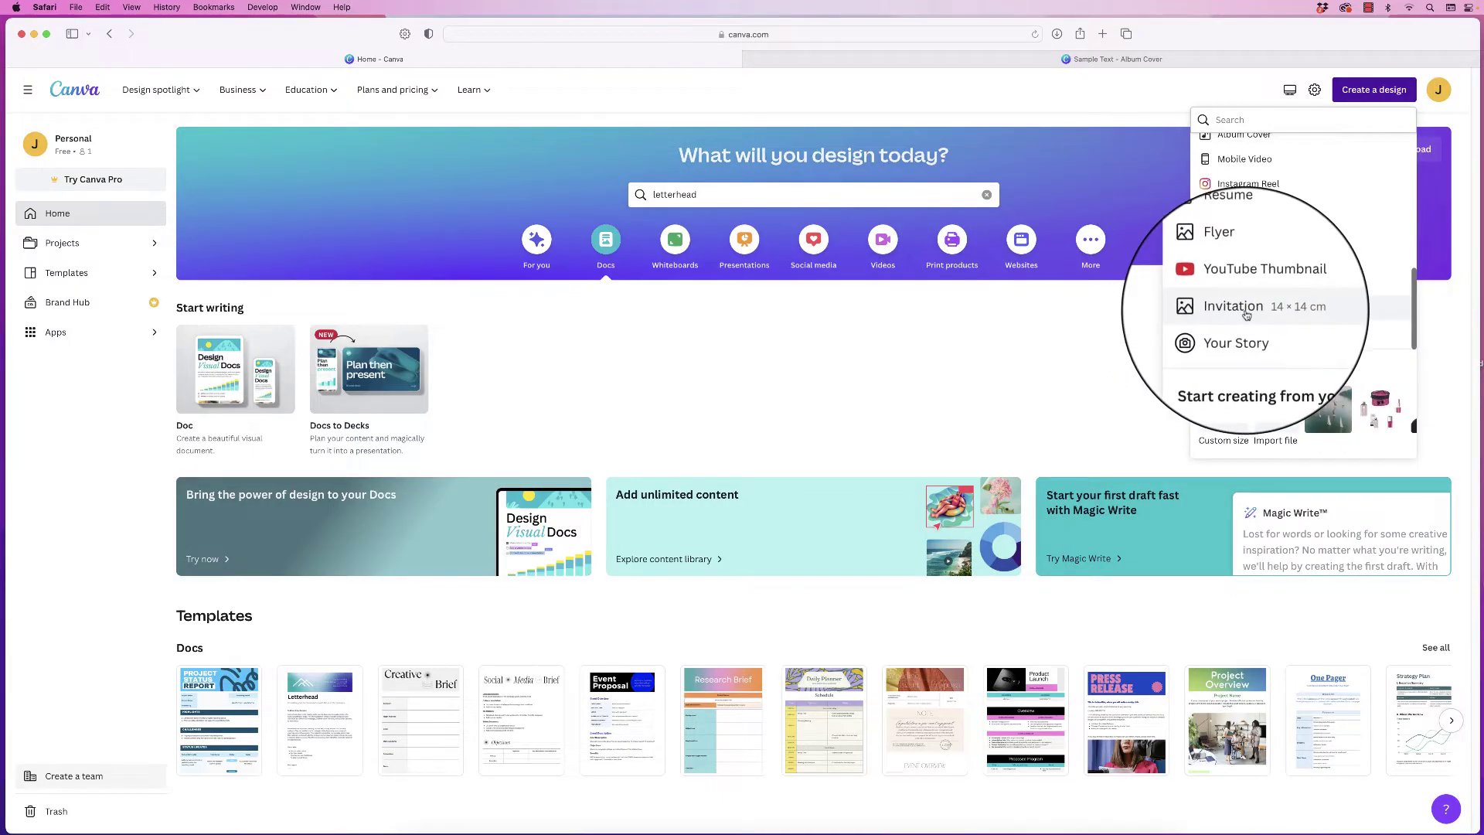
pyautogui.click(1275, 307)
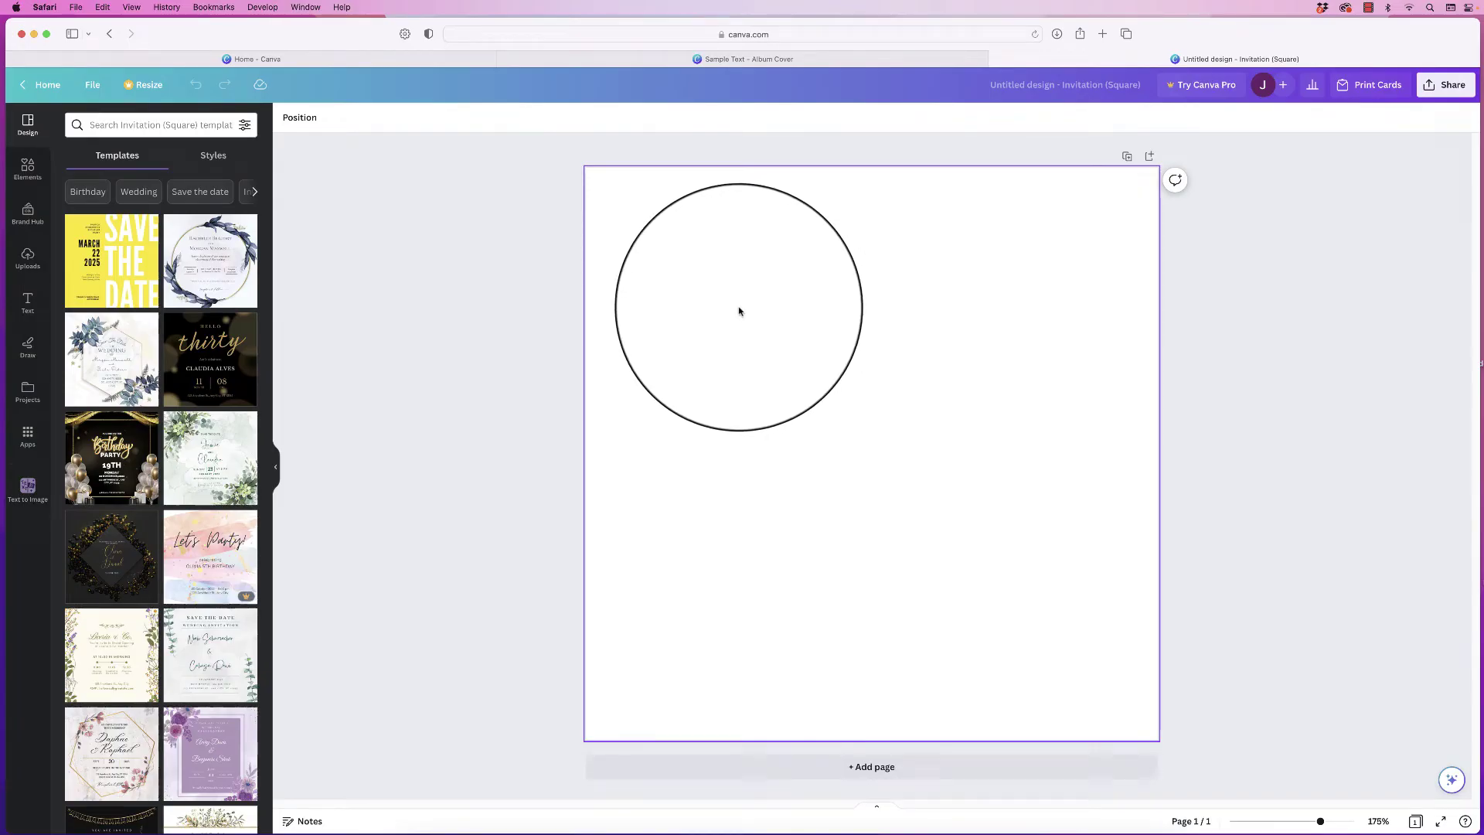
# Search Elements for '3d pyramid gradient' and filter the results to Graphics
pyautogui.click(27, 168)
pyautogui.click(101, 125)
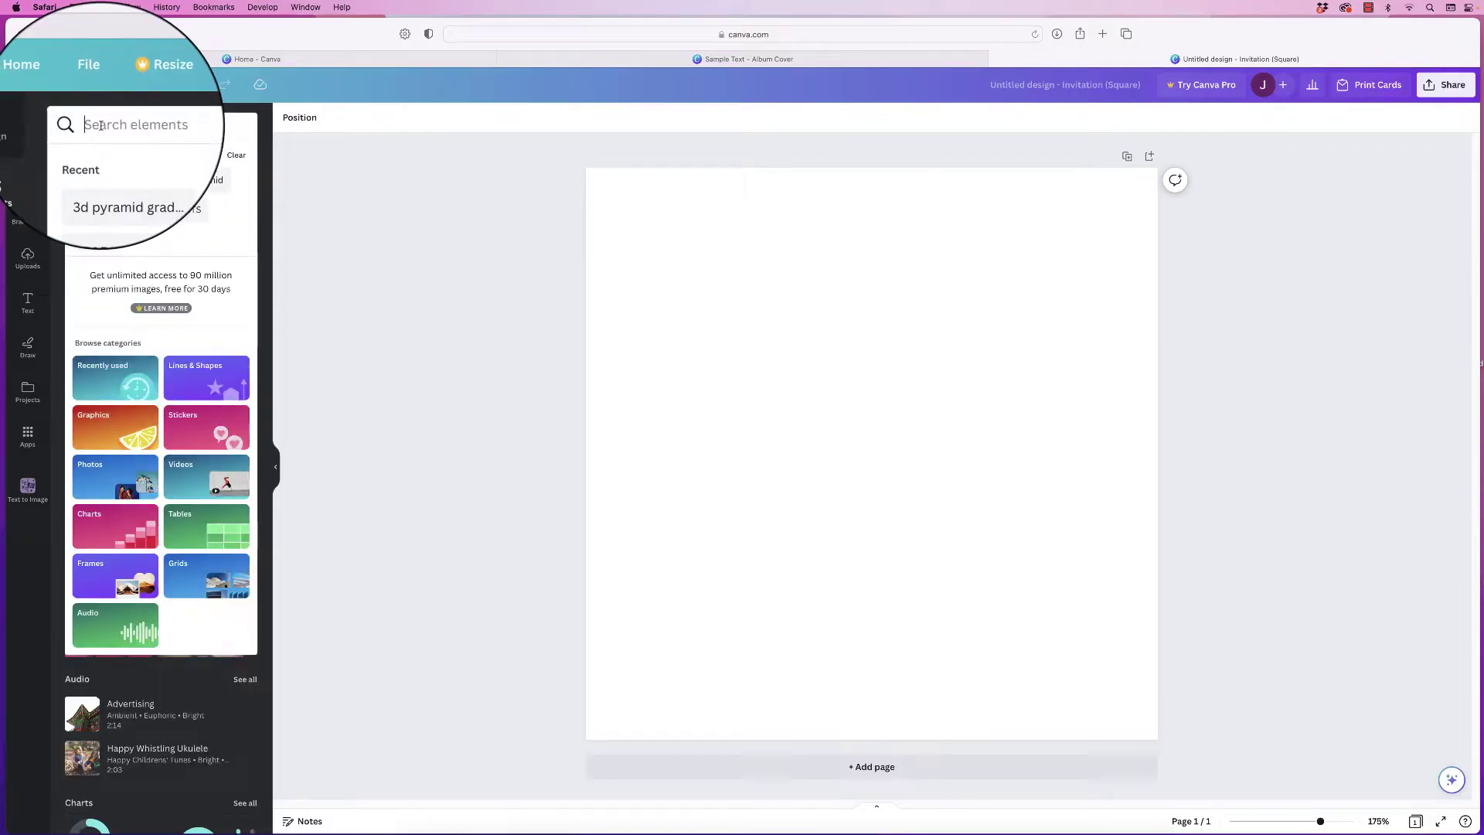
pyautogui.write('3d pyramid gradient')
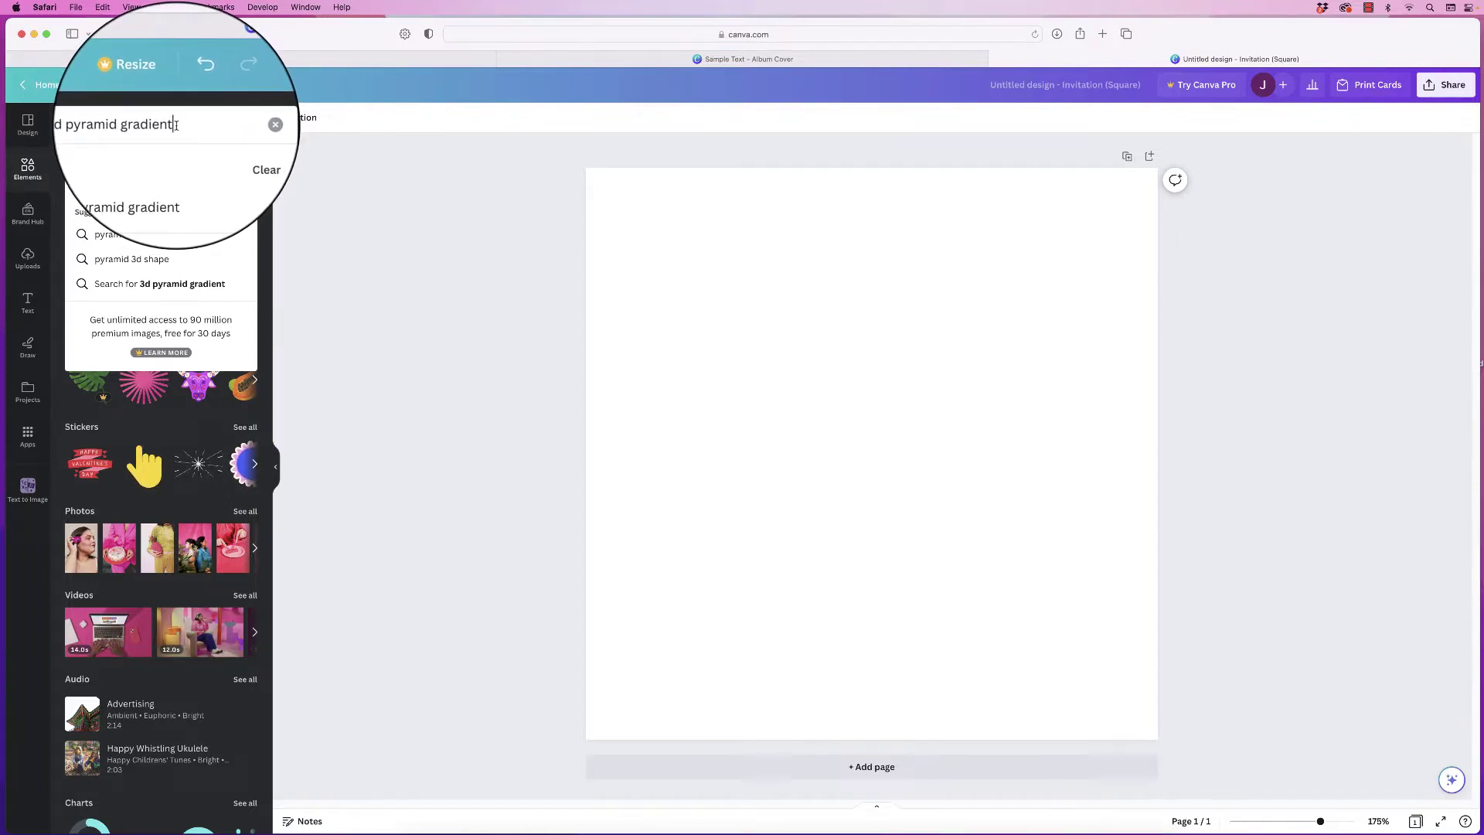
pyautogui.press('Return')
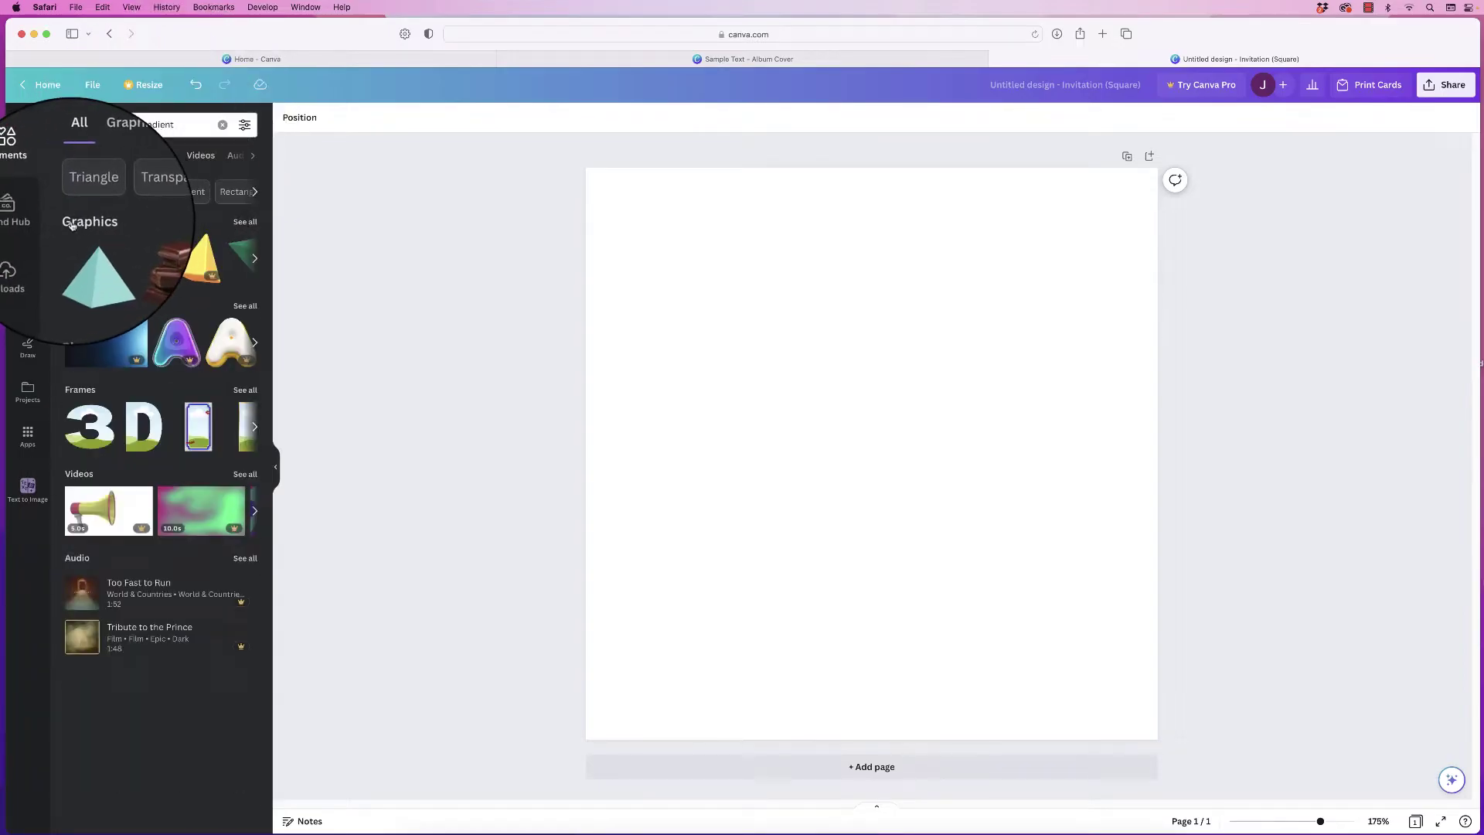
pyautogui.click(245, 222)
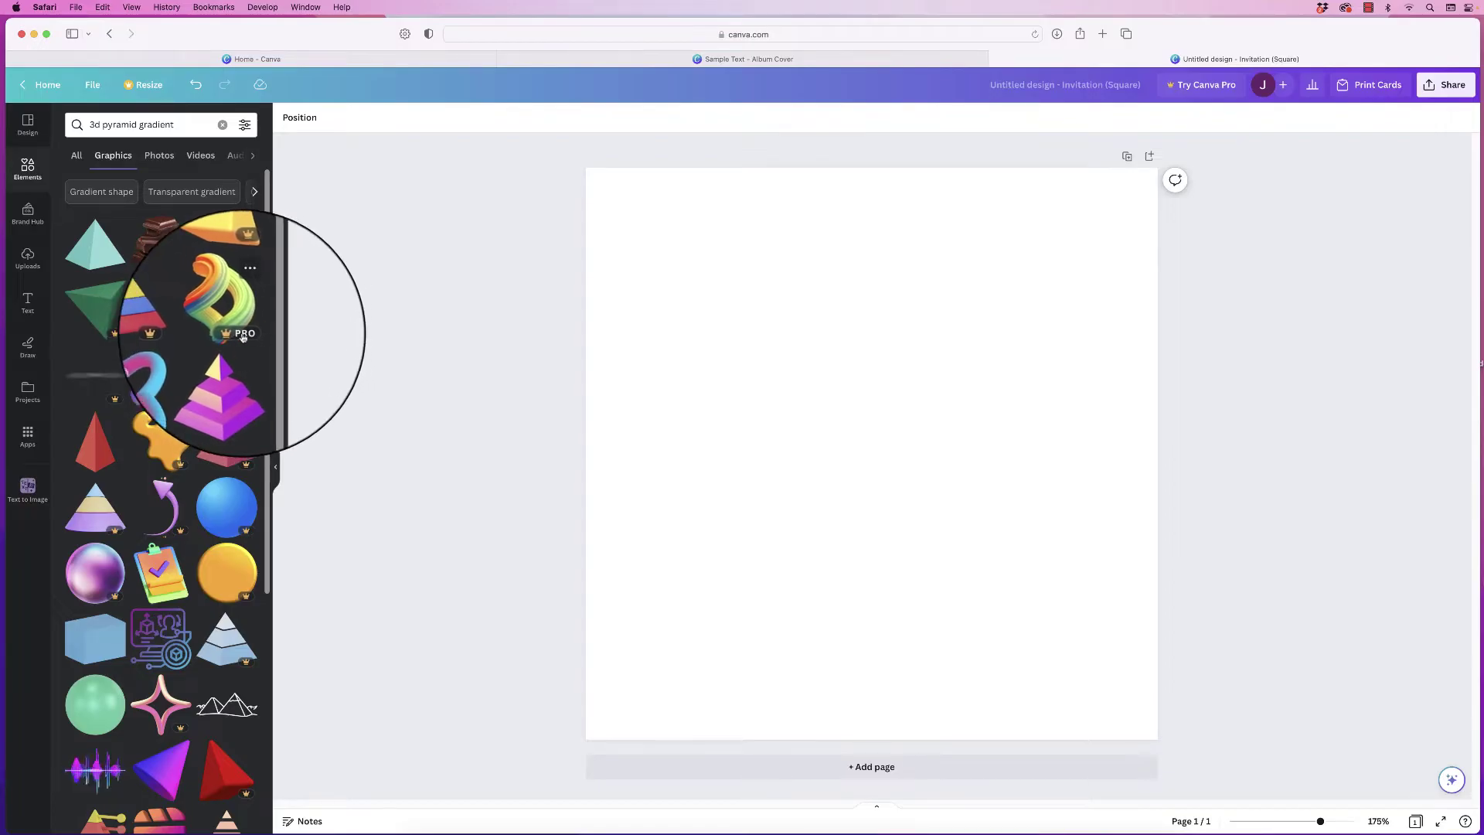
# Add the pink 3D pyramid graphic, shrink it, and move it to the lower left
pyautogui.click(227, 382)
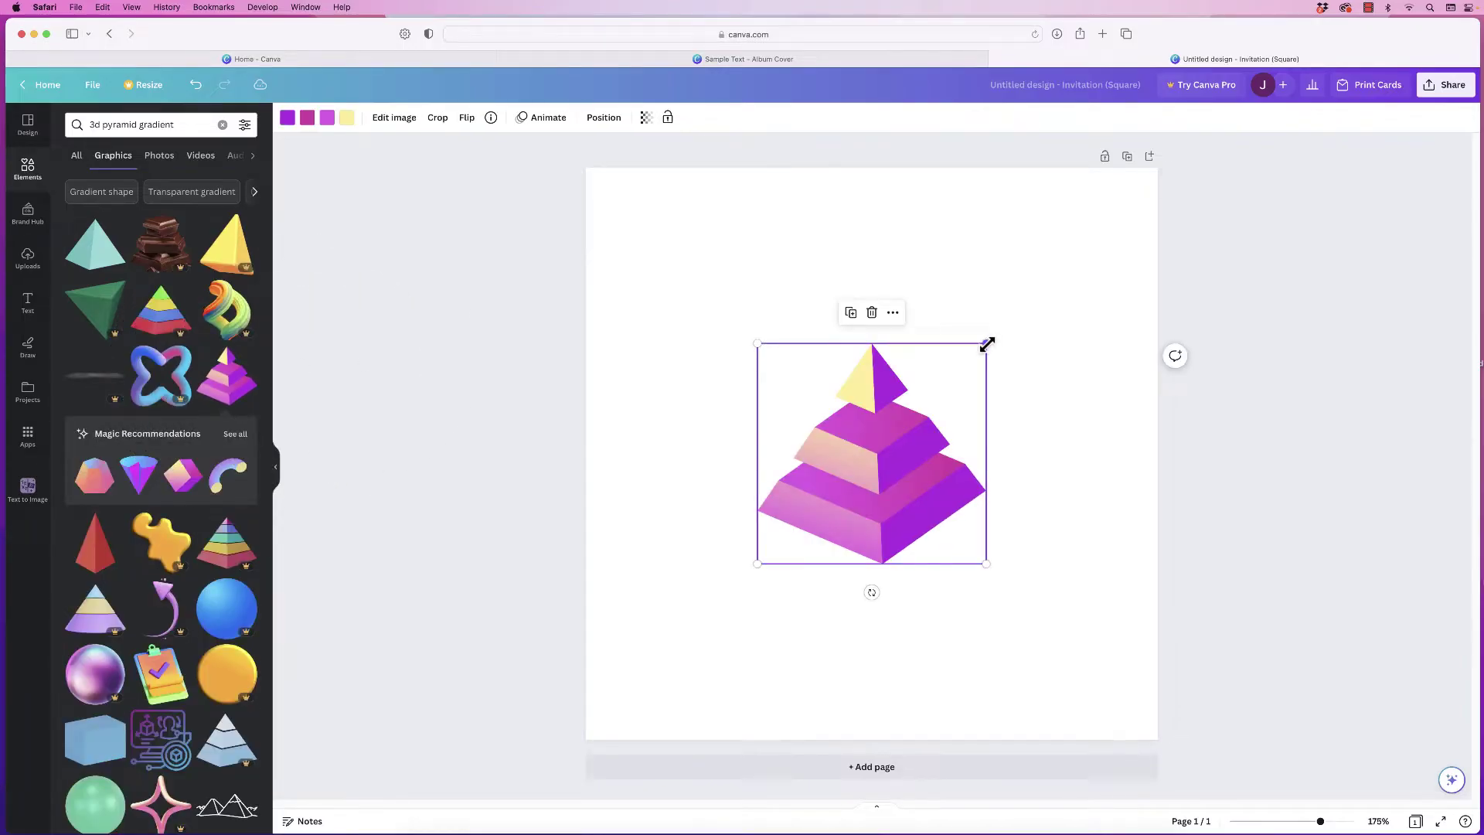
pyautogui.moveTo(987, 344); pyautogui.dragTo(842, 475)
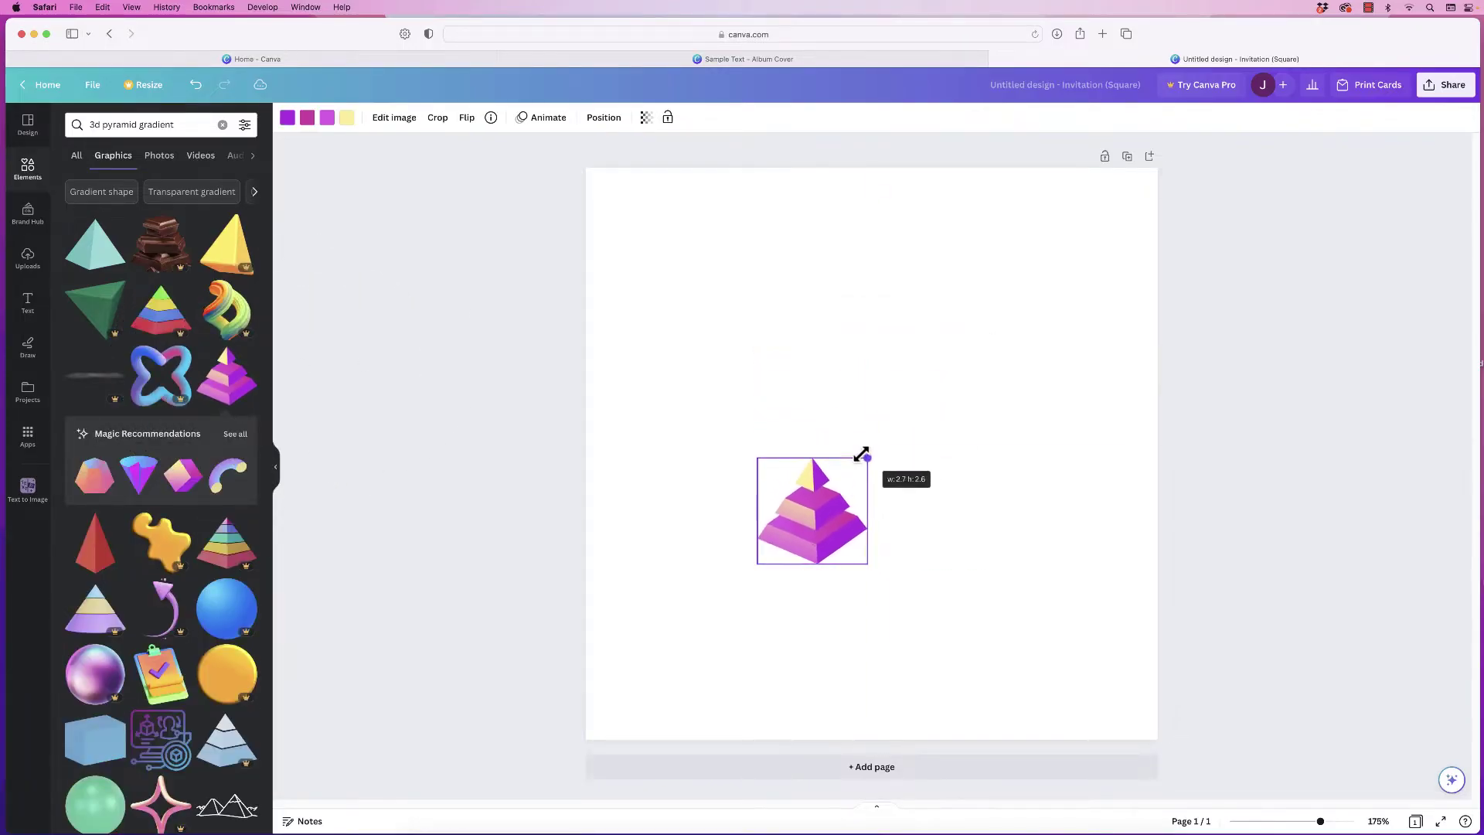
pyautogui.moveTo(800, 529); pyautogui.dragTo(686, 610)
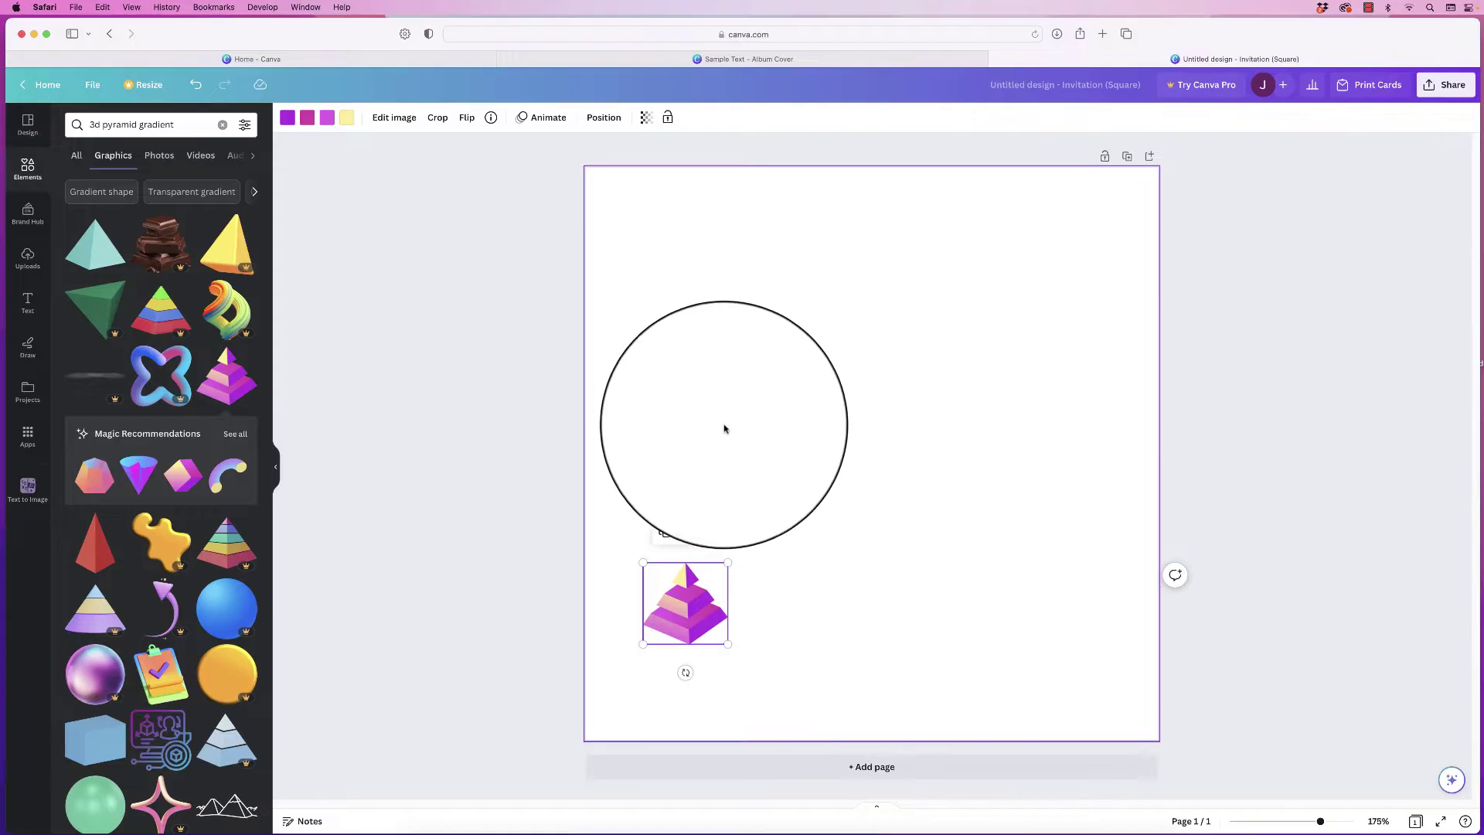
# Place a subheading text box reading 'Sample Text' on the page
pyautogui.click(31, 308)
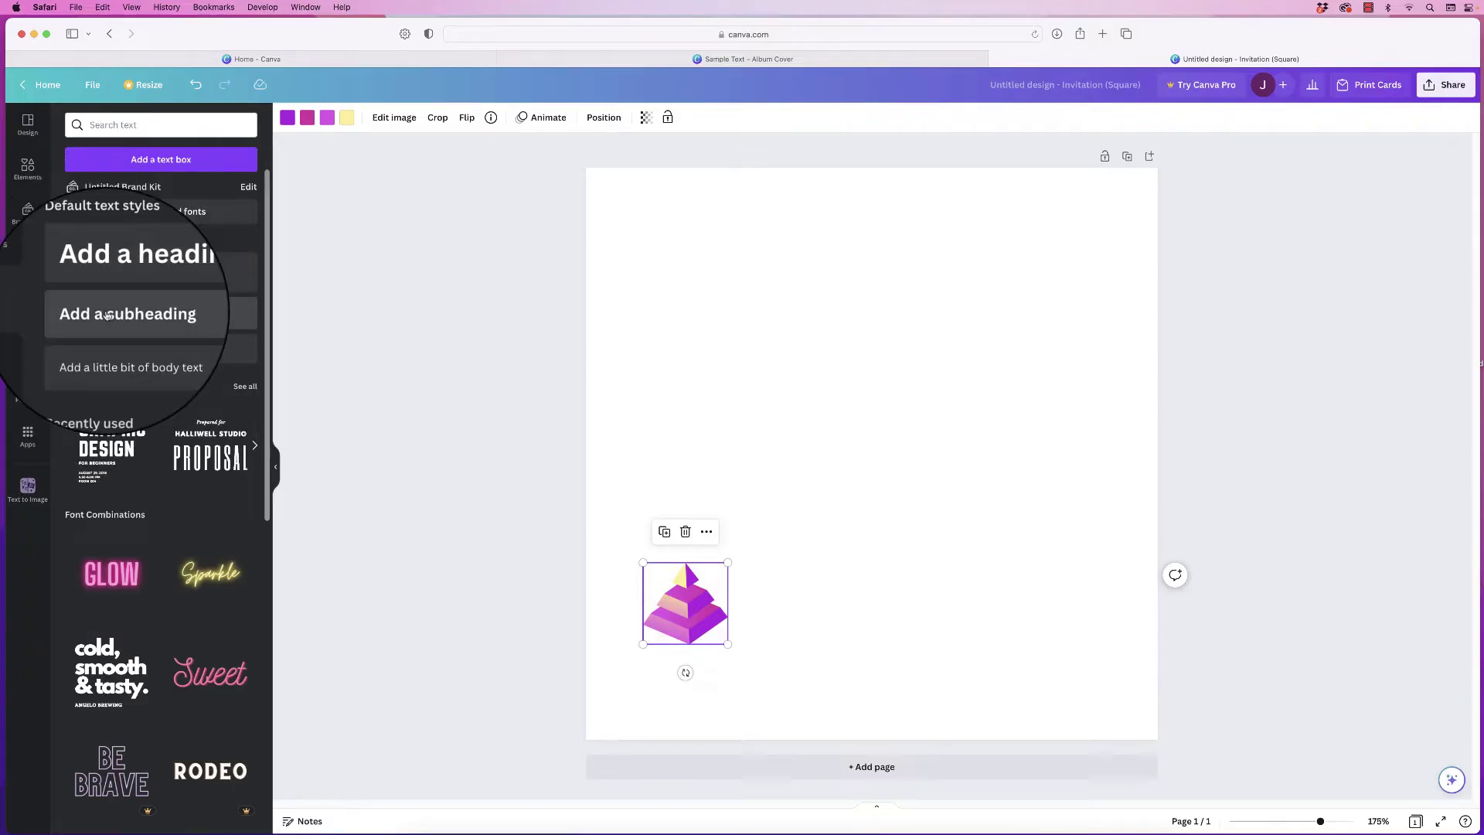
pyautogui.moveTo(106, 316); pyautogui.dragTo(672, 325)
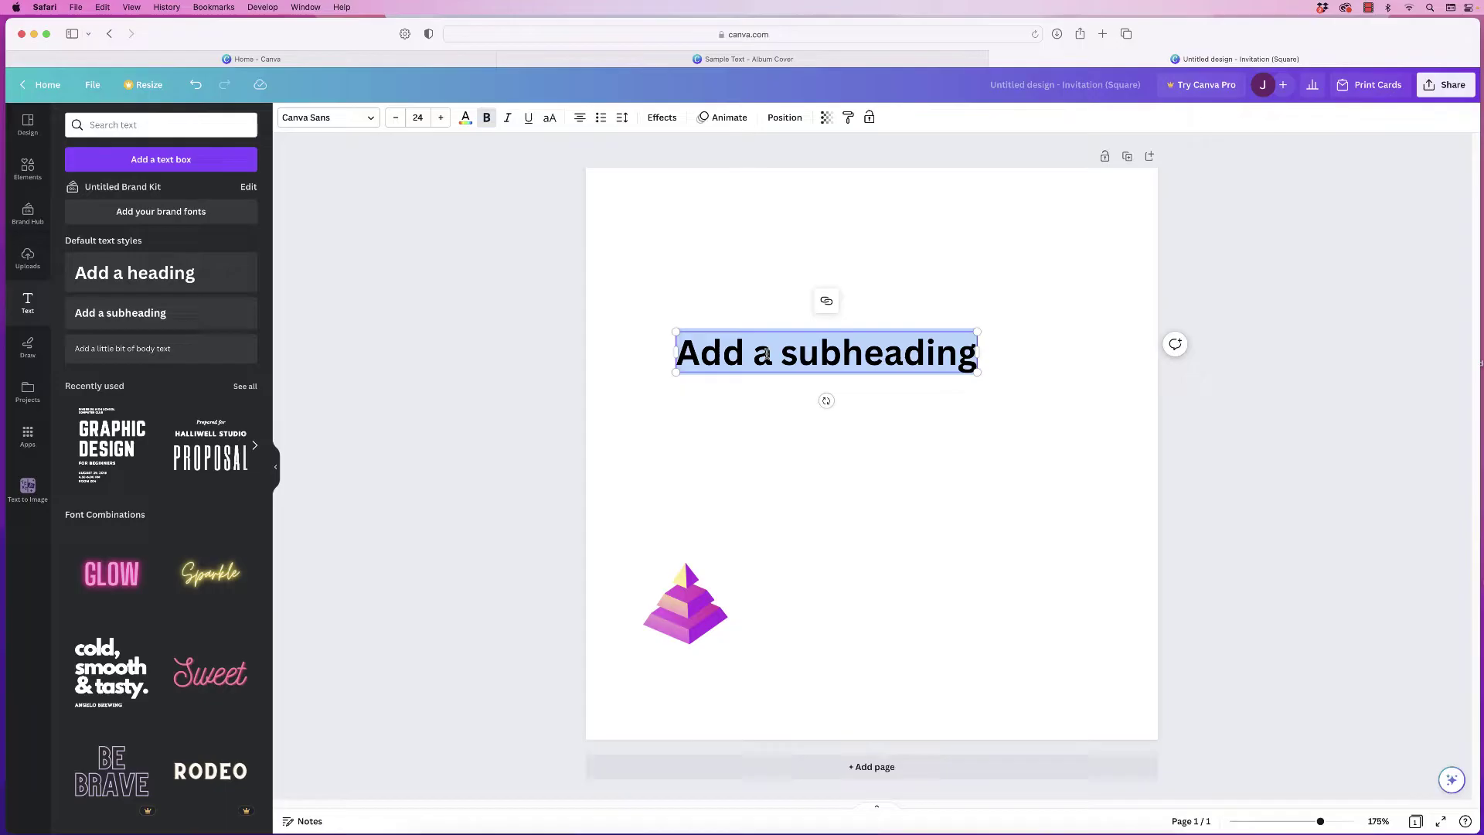
pyautogui.write('Sample Text')
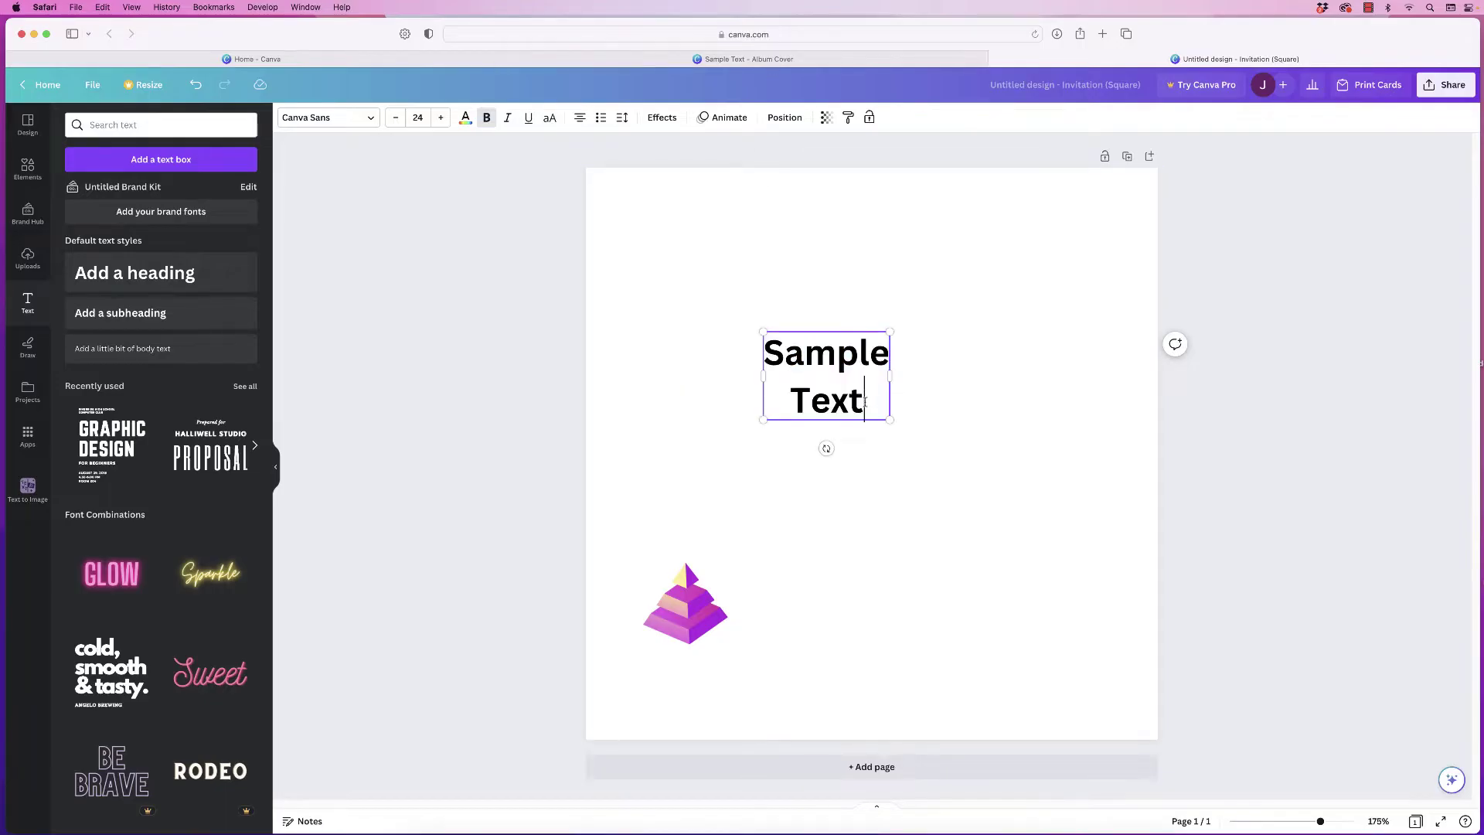
pyautogui.moveTo(856, 397); pyautogui.dragTo(785, 359)
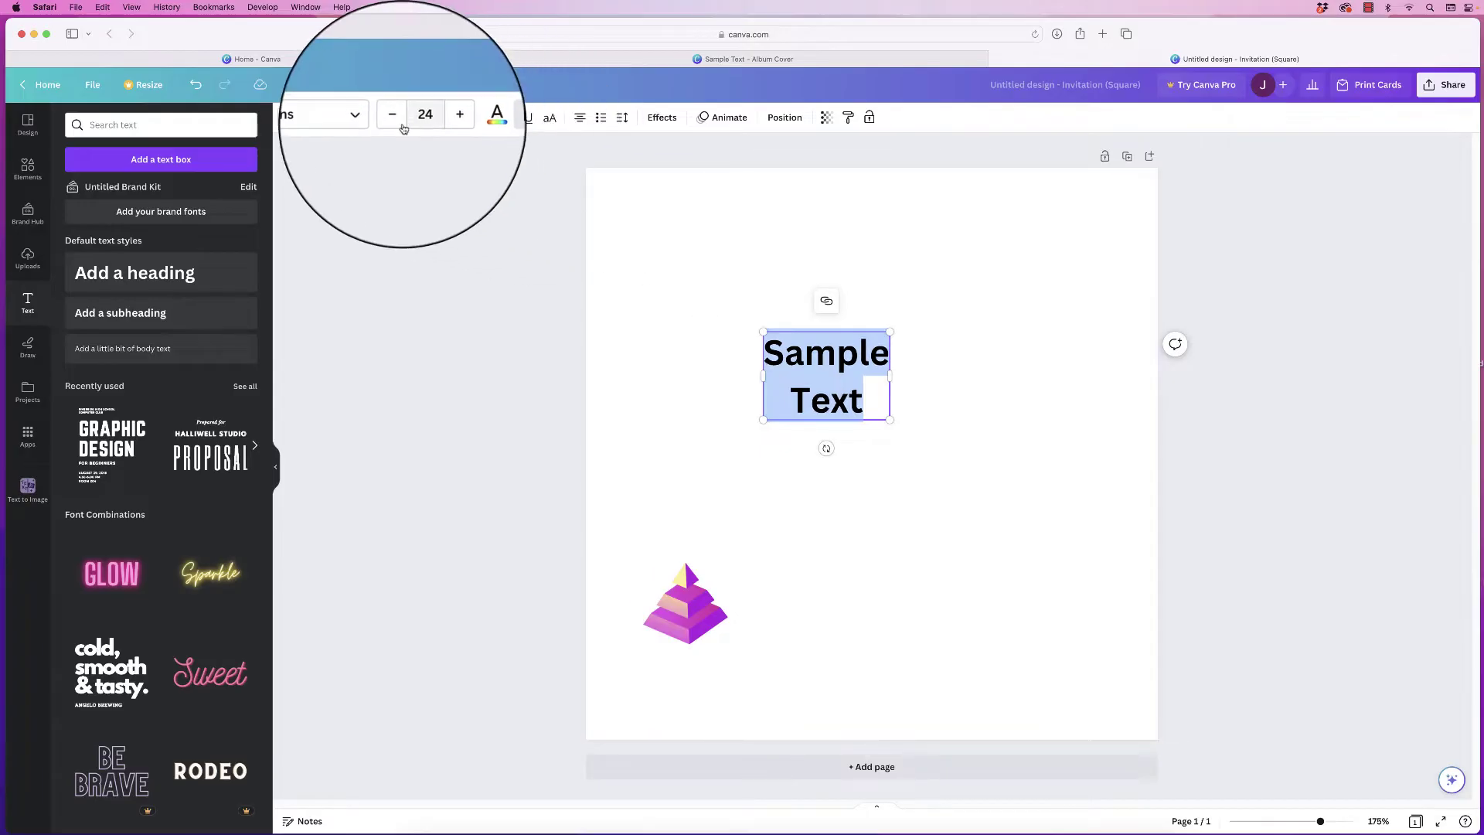
# Make the heading Cooper Hewitt, size 11, not bold, and move it up-left
pyautogui.click(371, 119)
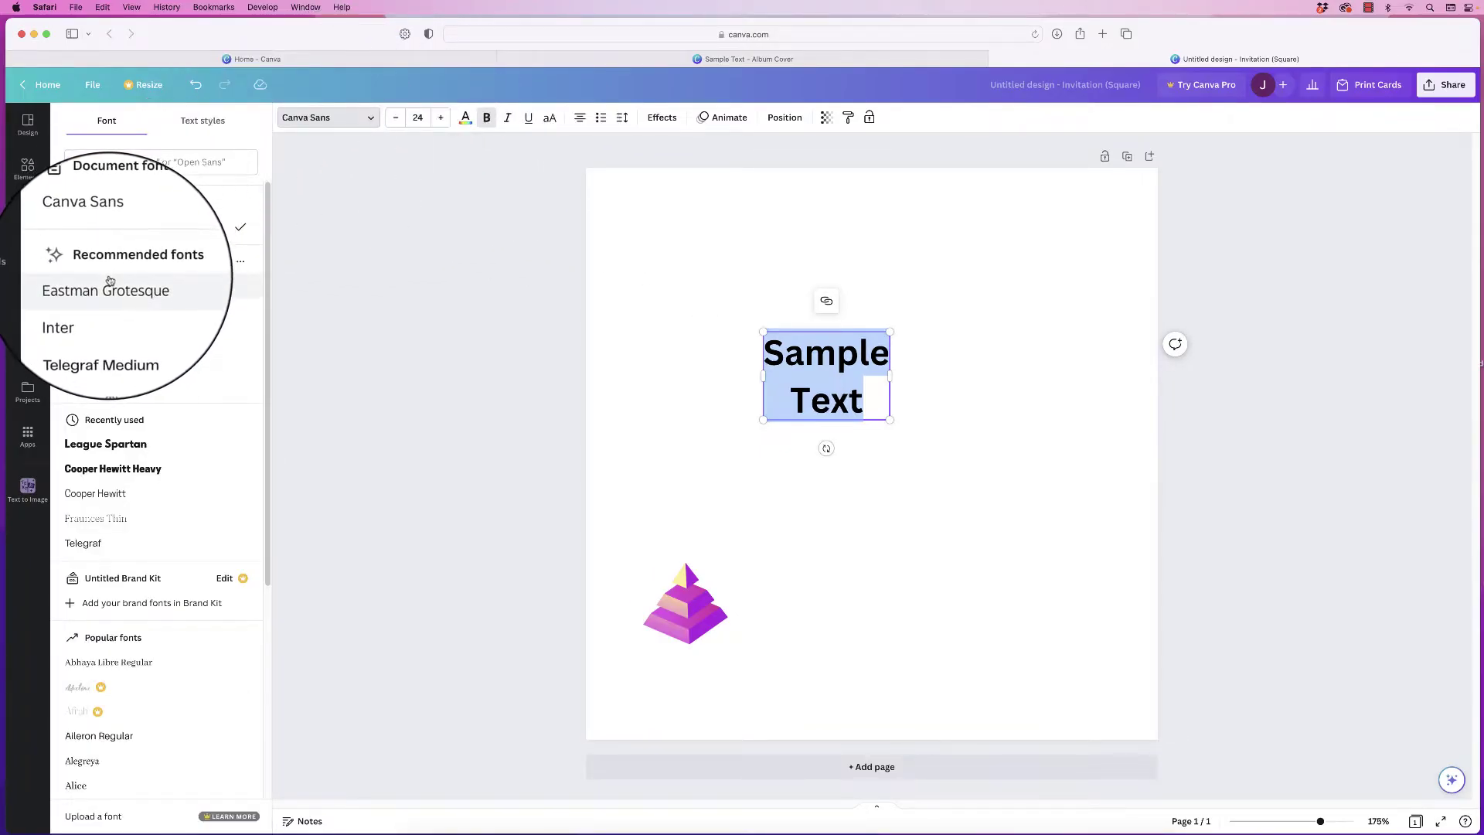
pyautogui.click(116, 162)
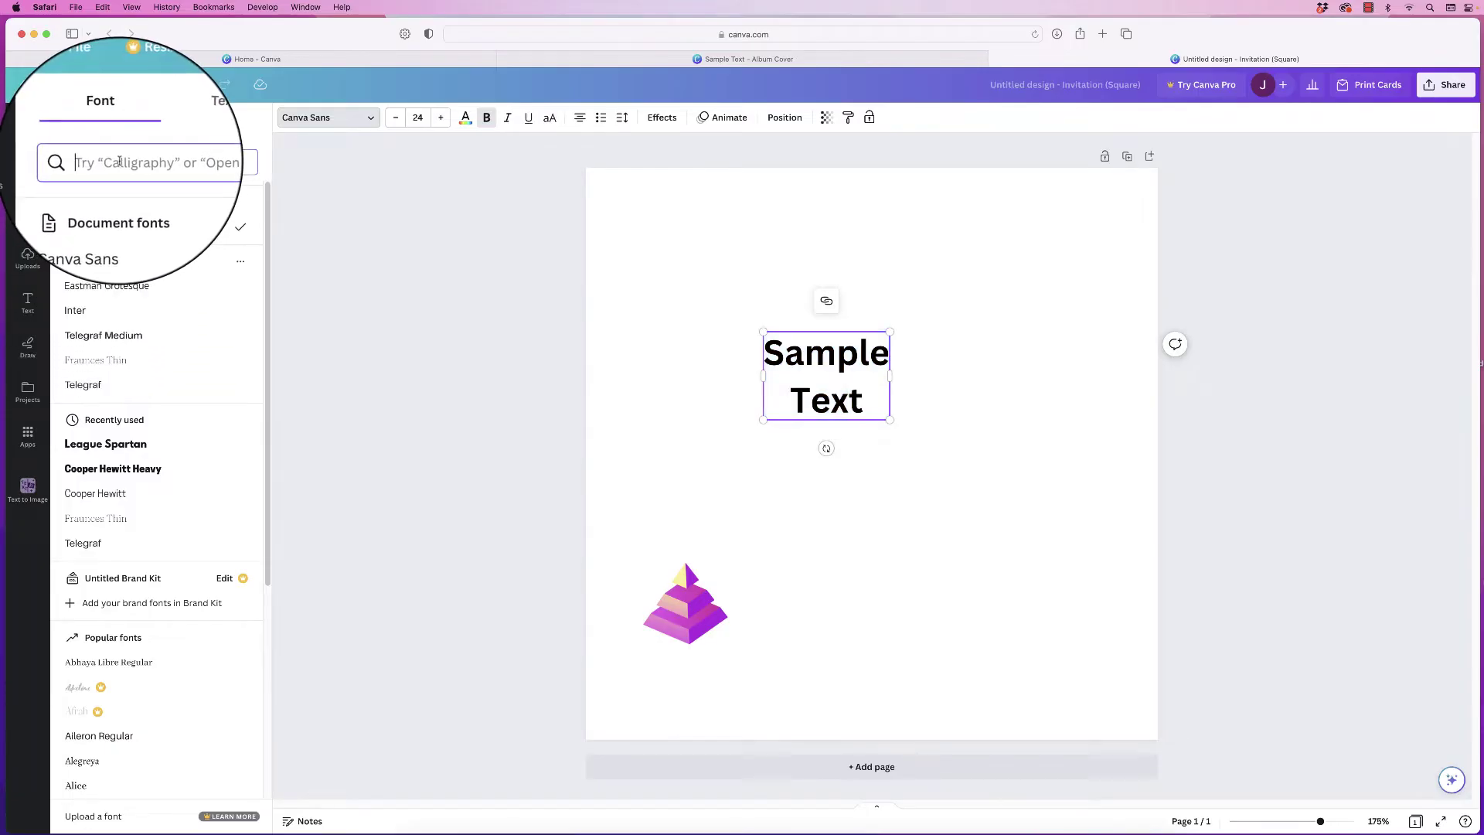
pyautogui.write('coop')
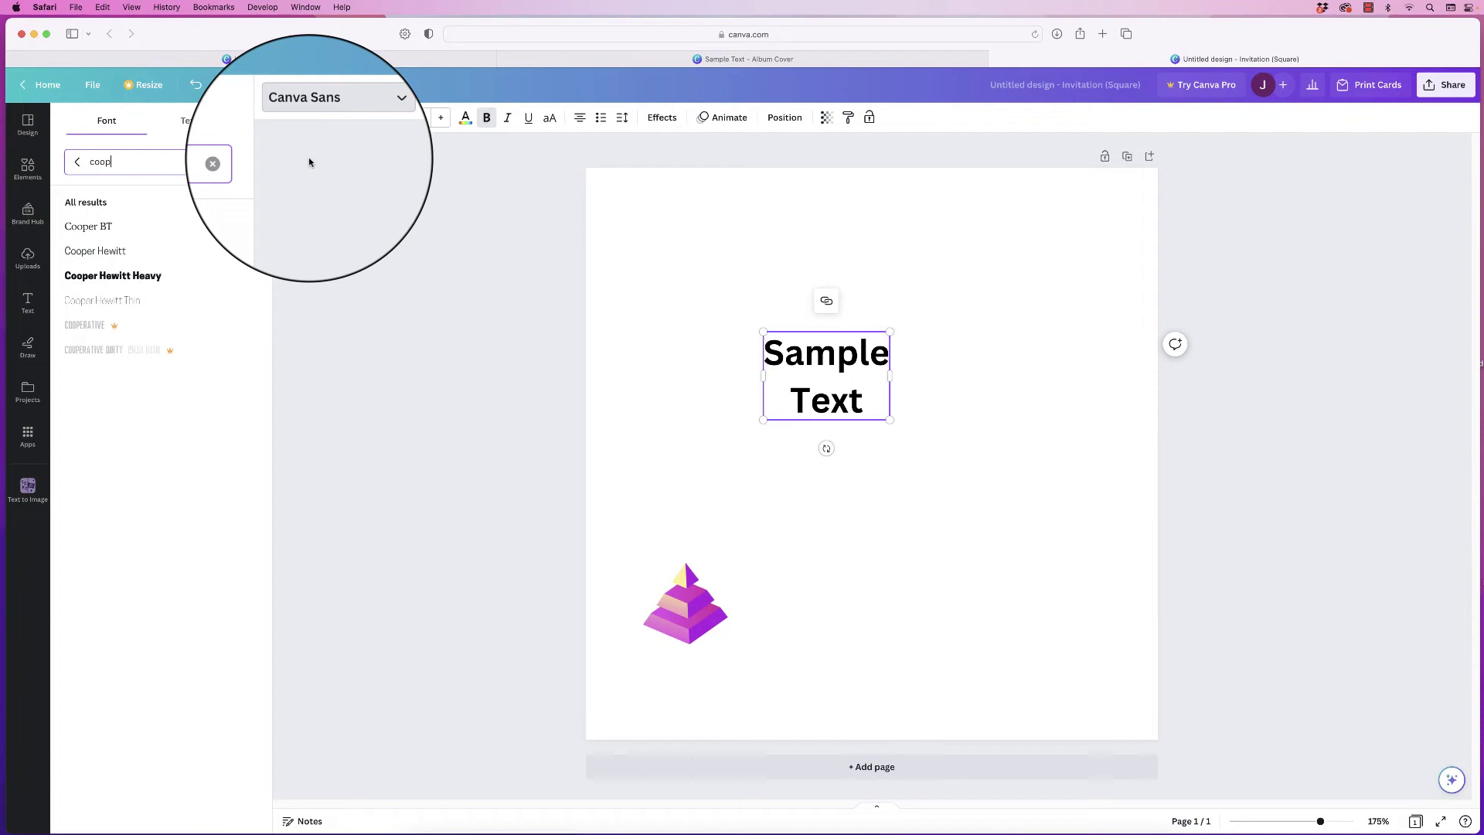
pyautogui.click(95, 250)
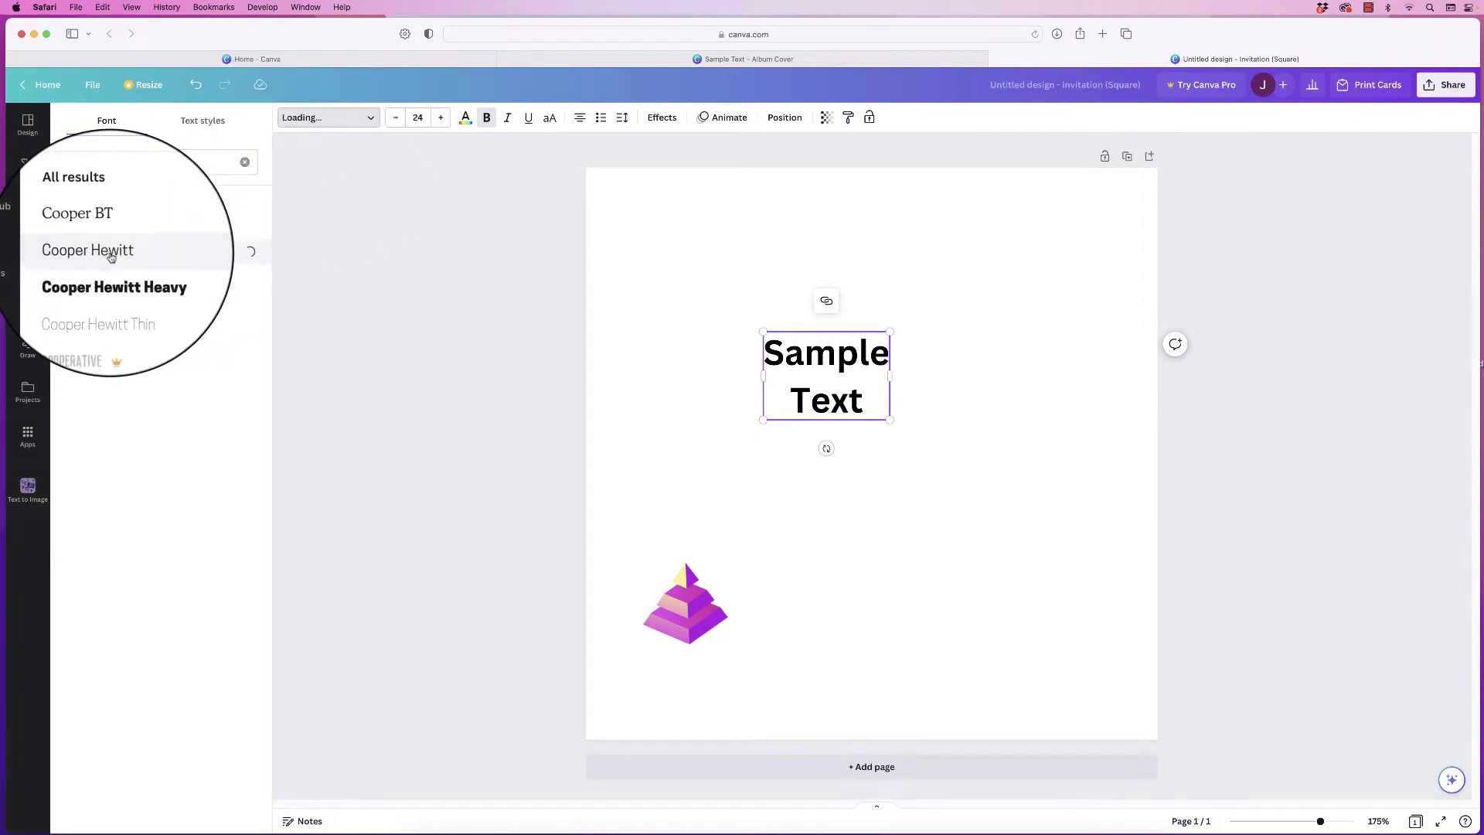
pyautogui.click(396, 125)
pyautogui.click(396, 126)
pyautogui.click(396, 125)
pyautogui.click(396, 126)
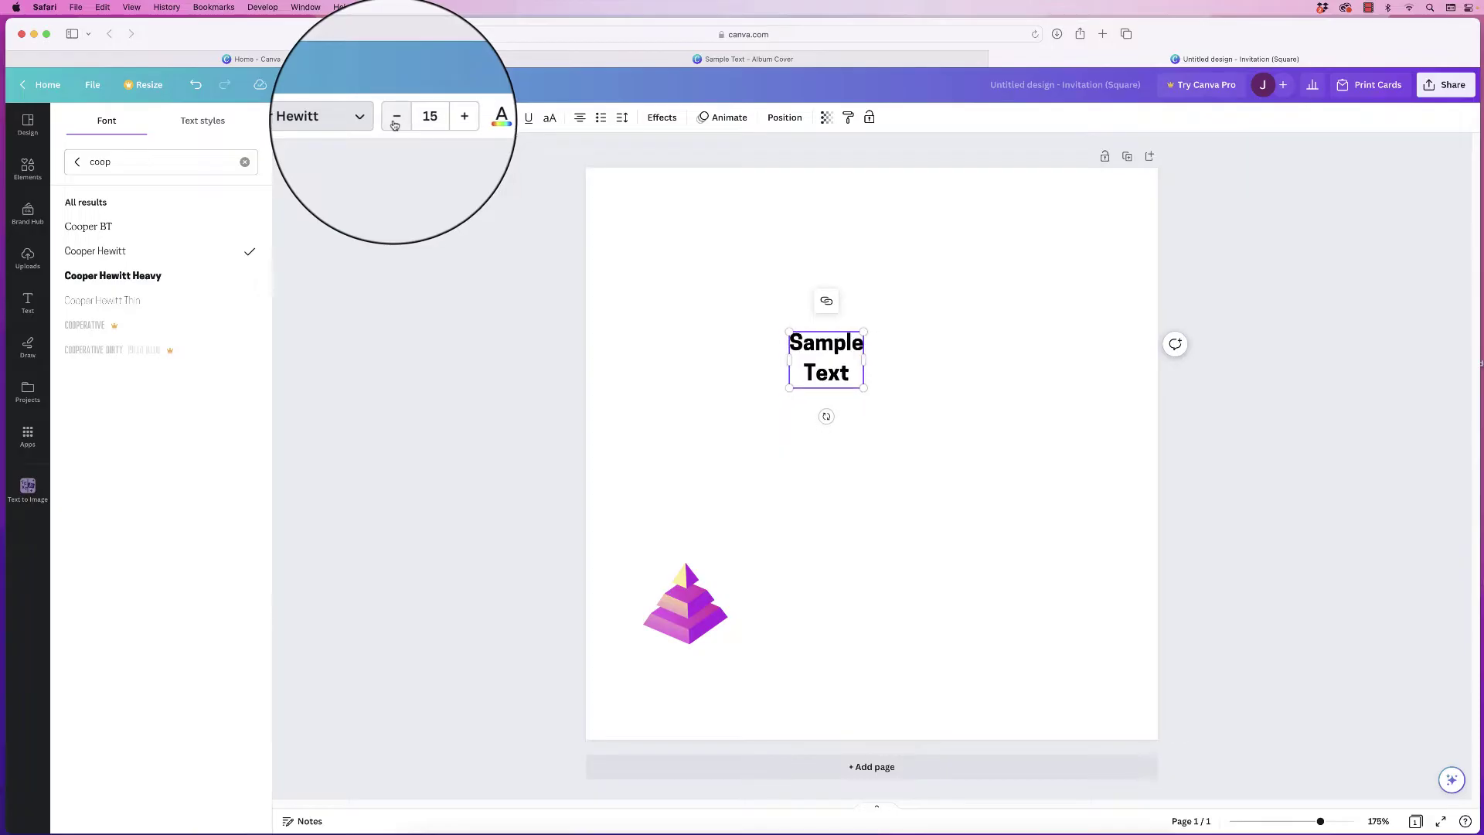
pyautogui.click(395, 125)
pyautogui.click(395, 126)
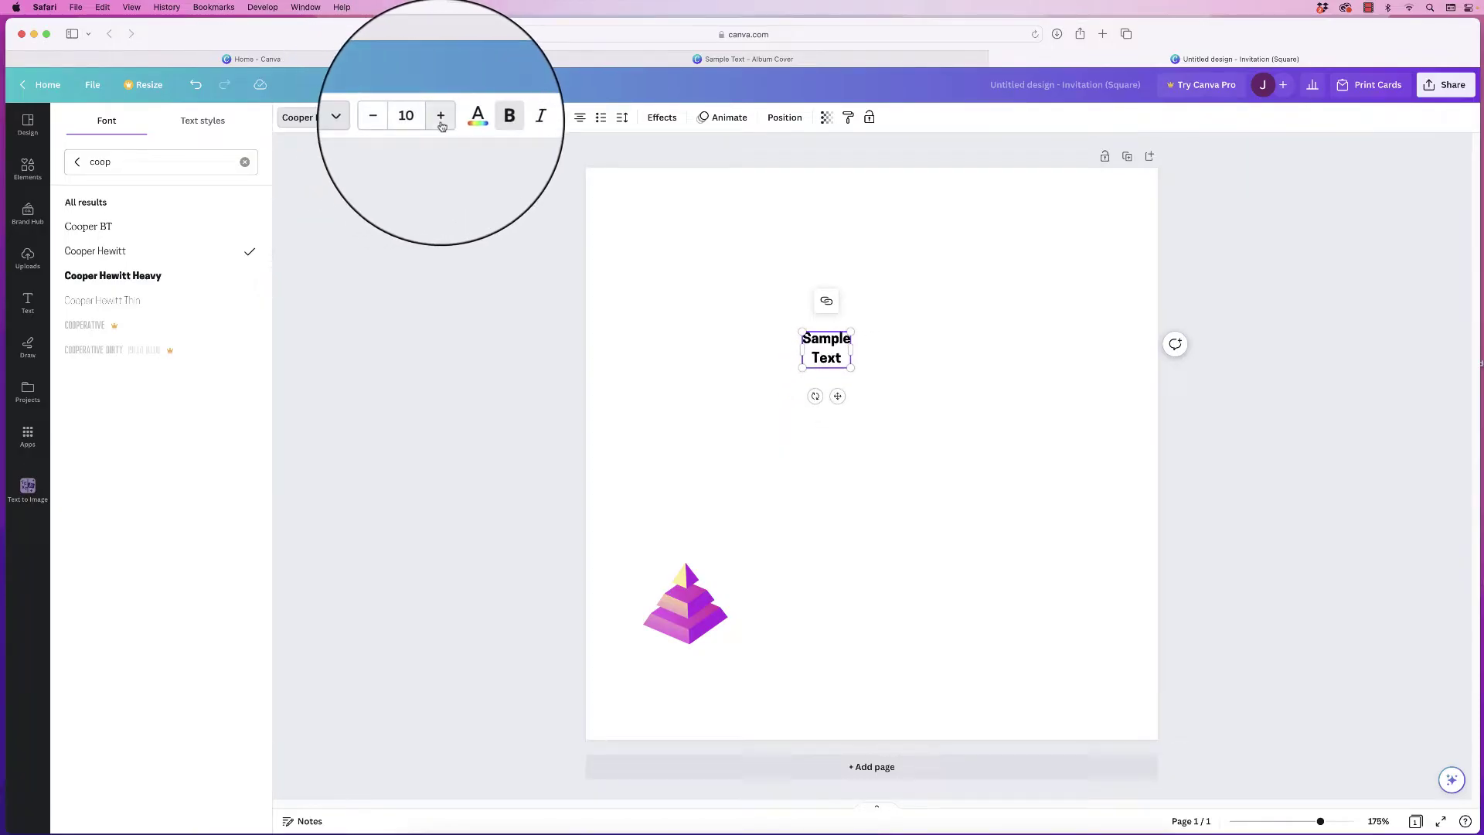
pyautogui.click(437, 123)
pyautogui.click(486, 121)
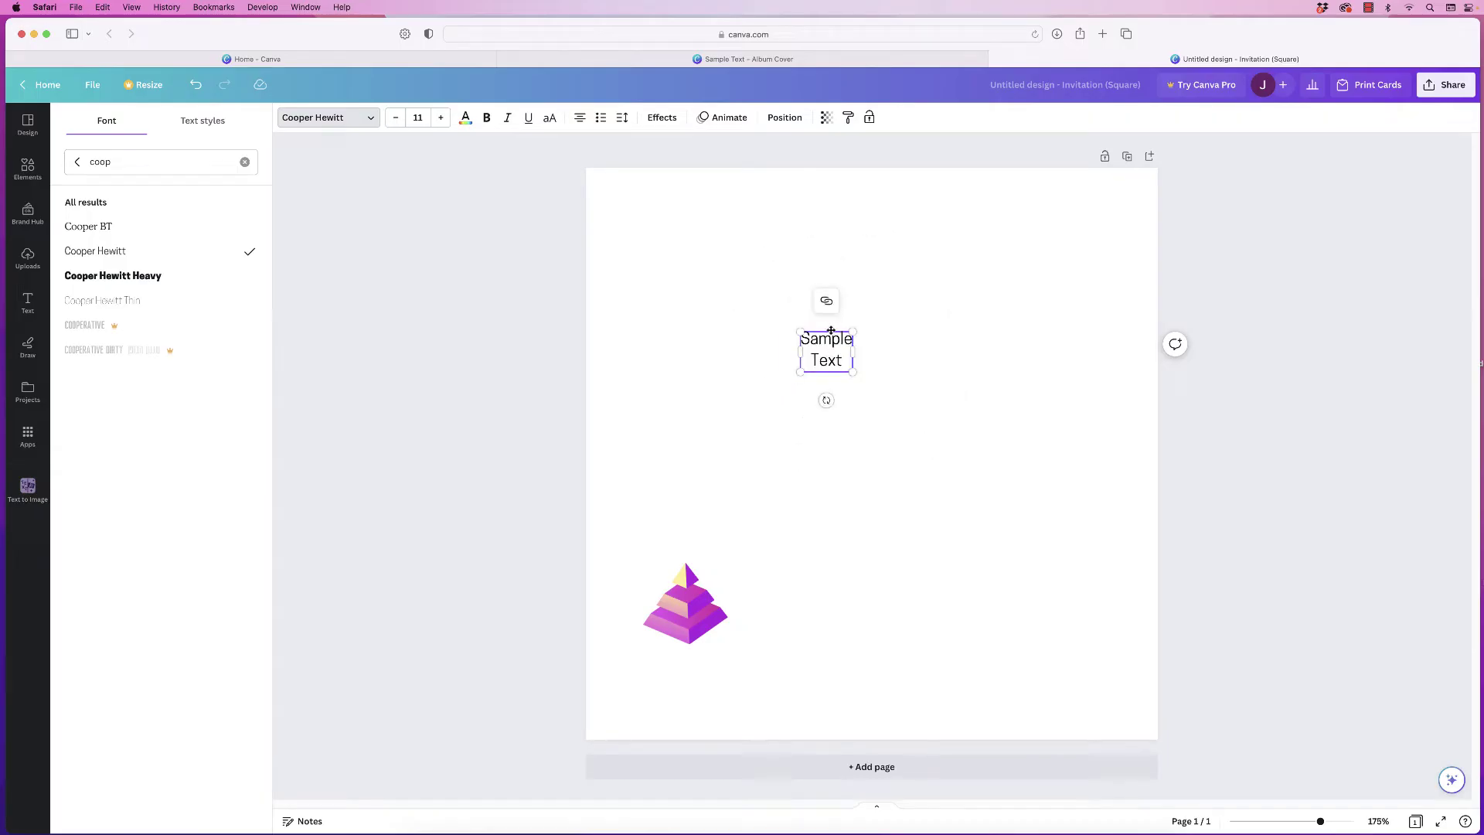
pyautogui.moveTo(830, 332)
pyautogui.mouseDown()
pyautogui.moveTo(694, 307)
pyautogui.moveTo(690, 288)
pyautogui.mouseUp()
pyautogui.click(749, 342)
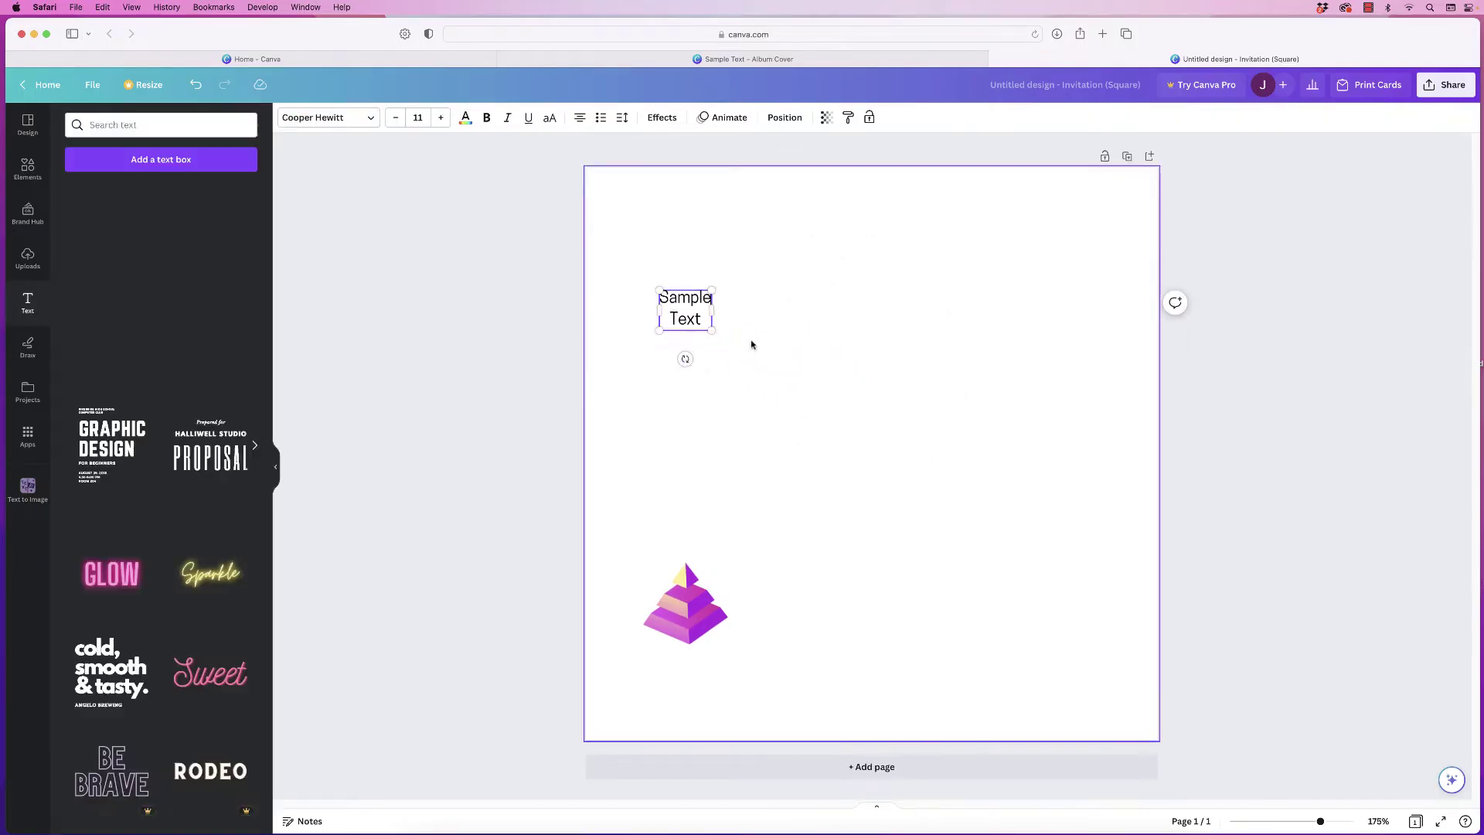
# Duplicate the heading beneath itself and paste the online video paragraph into the copy
pyautogui.click(685, 317)
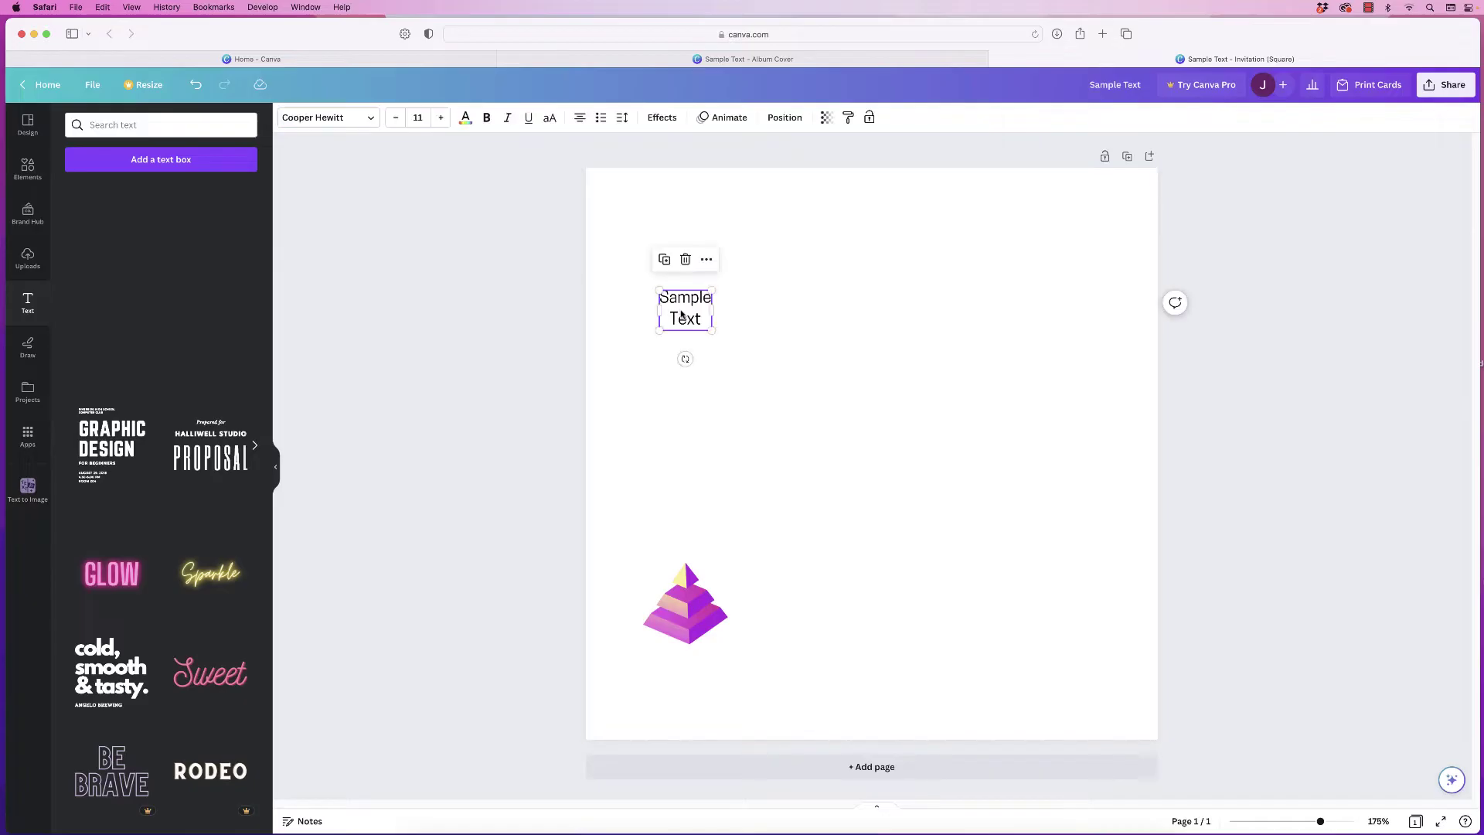
pyautogui.click(664, 260)
pyautogui.moveTo(702, 338)
pyautogui.mouseDown()
pyautogui.moveTo(684, 365)
pyautogui.moveTo(701, 372)
pyautogui.moveTo(685, 363)
pyautogui.mouseUp()
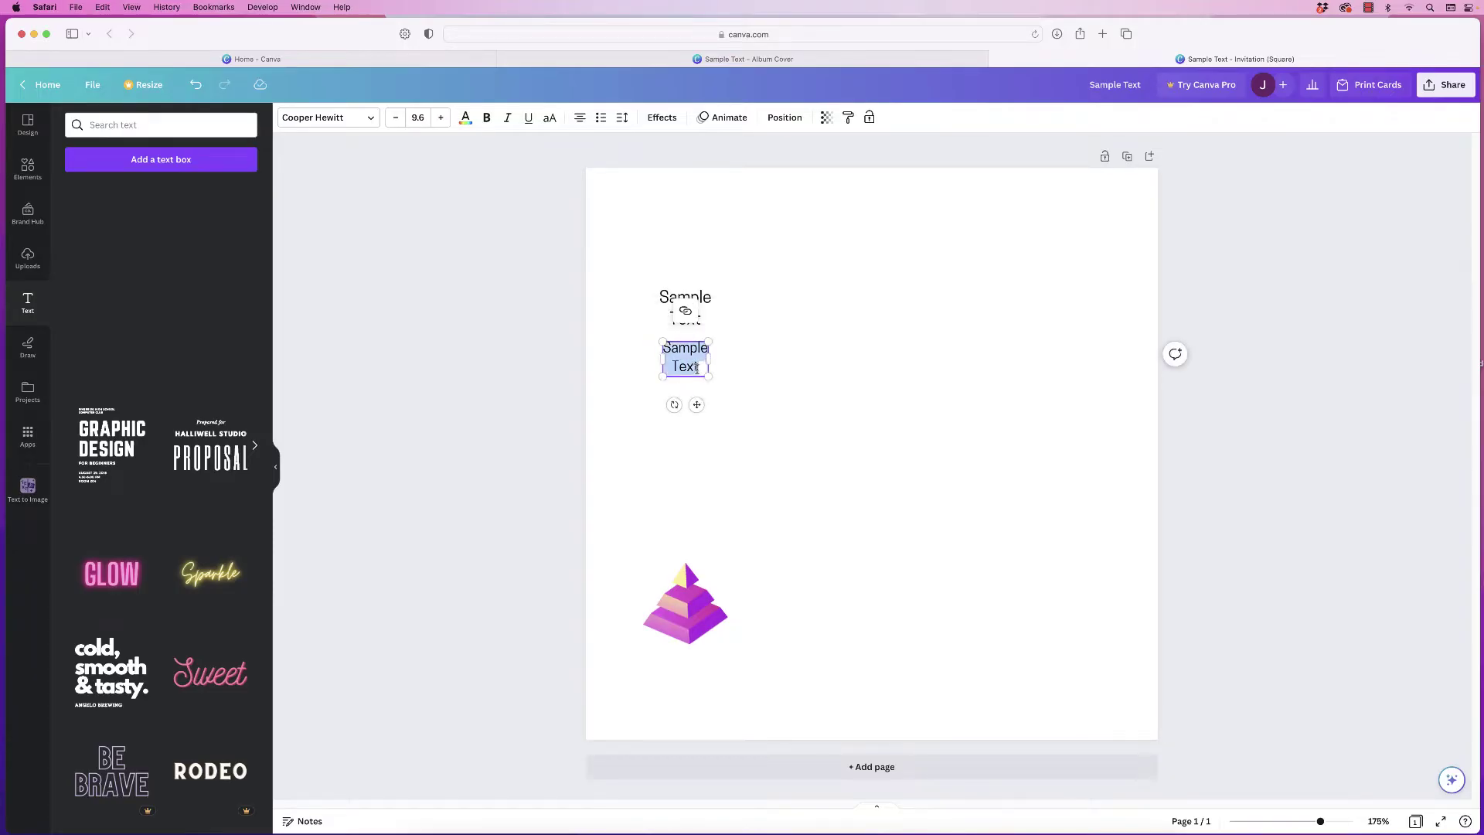
pyautogui.write('Video provides a powerful way to help you prove your point. When you click Online Video, you can paste in the embed code for the video you want to add. You can also type a keyword to search online for the video that best fits your document.')
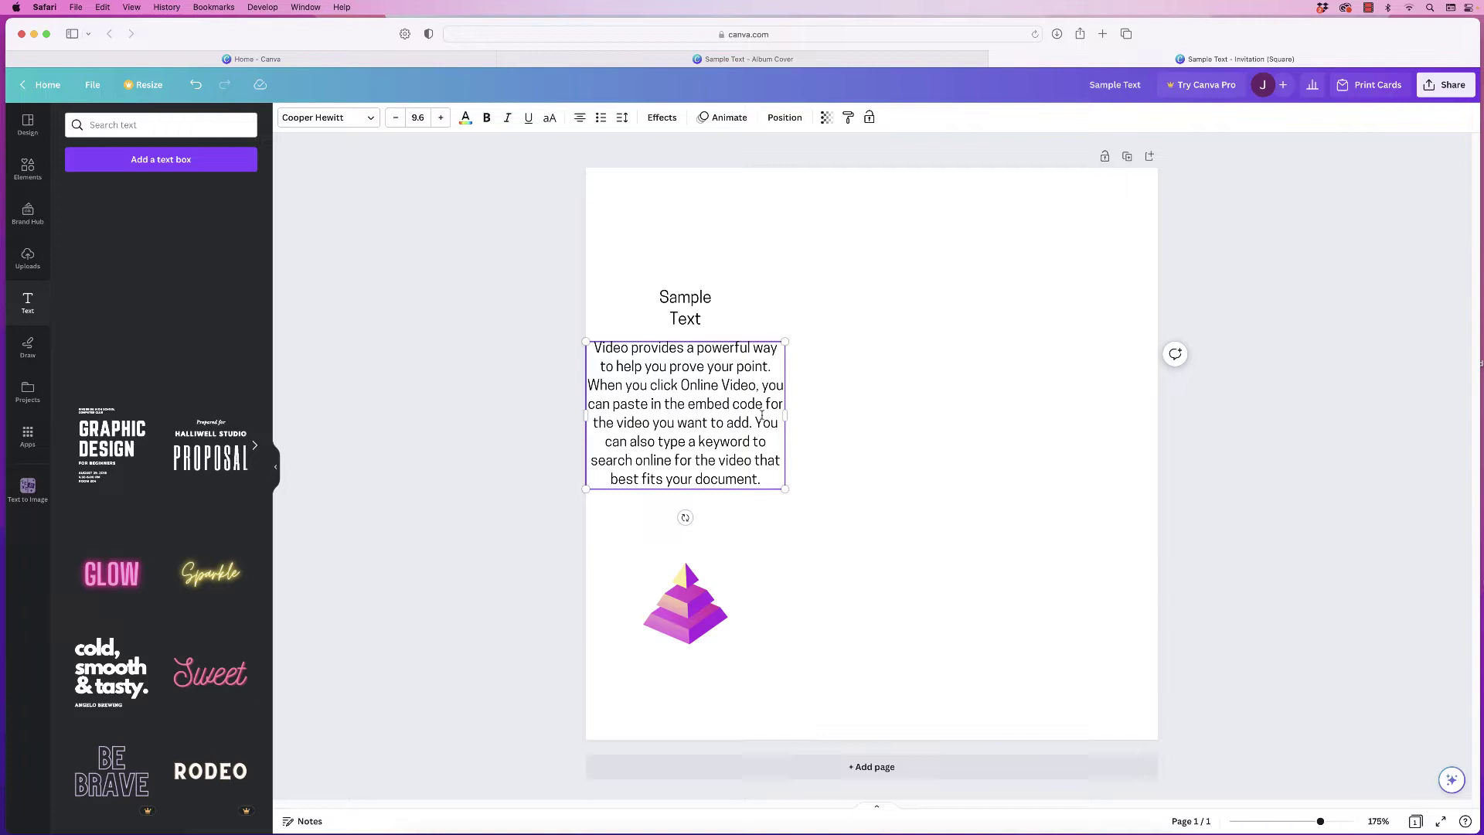
# Shrink the paragraph into a narrow column centred under the heading
pyautogui.moveTo(784, 487); pyautogui.dragTo(761, 473)
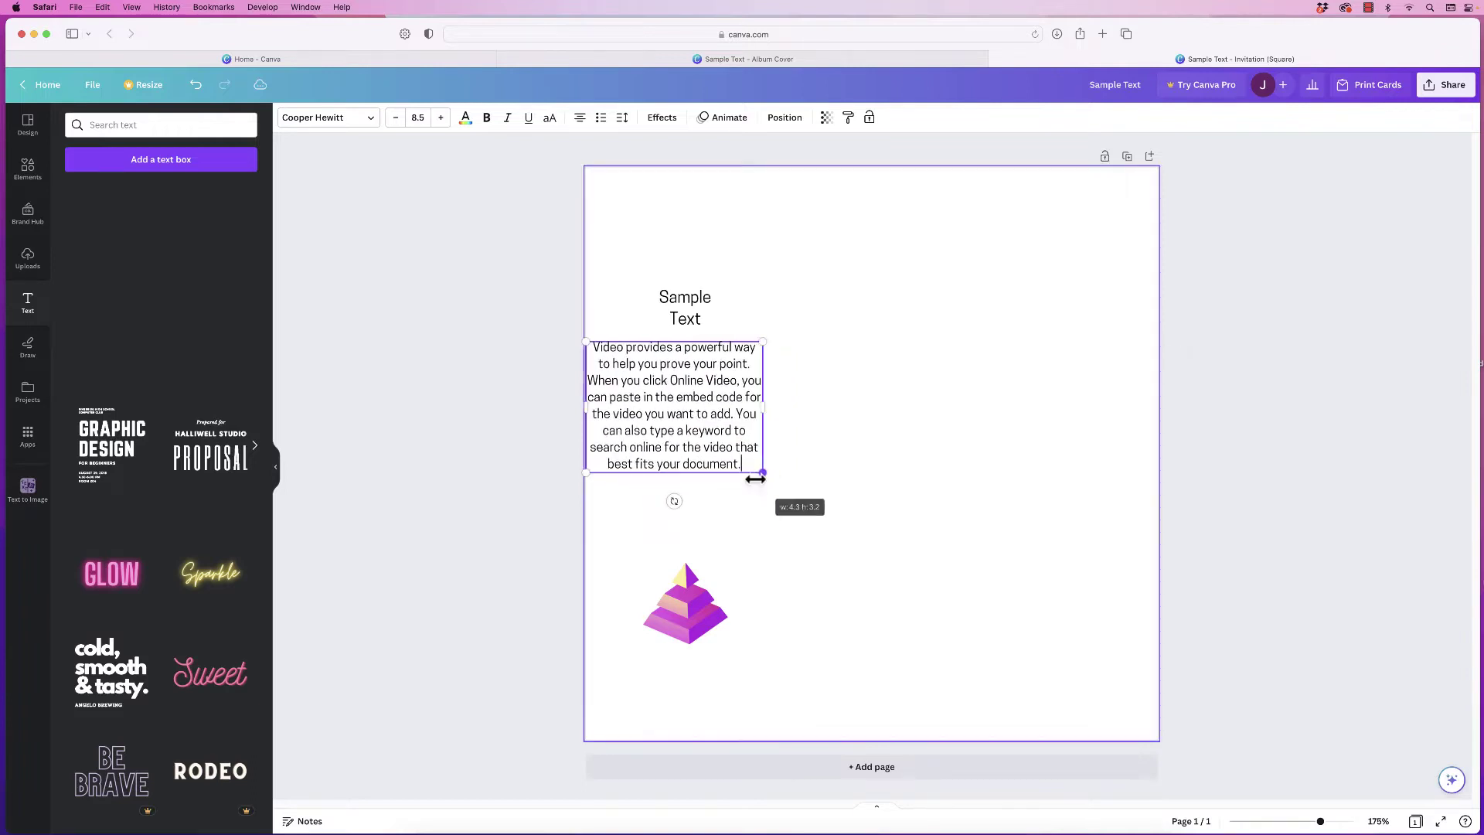
pyautogui.moveTo(760, 409); pyautogui.dragTo(693, 412)
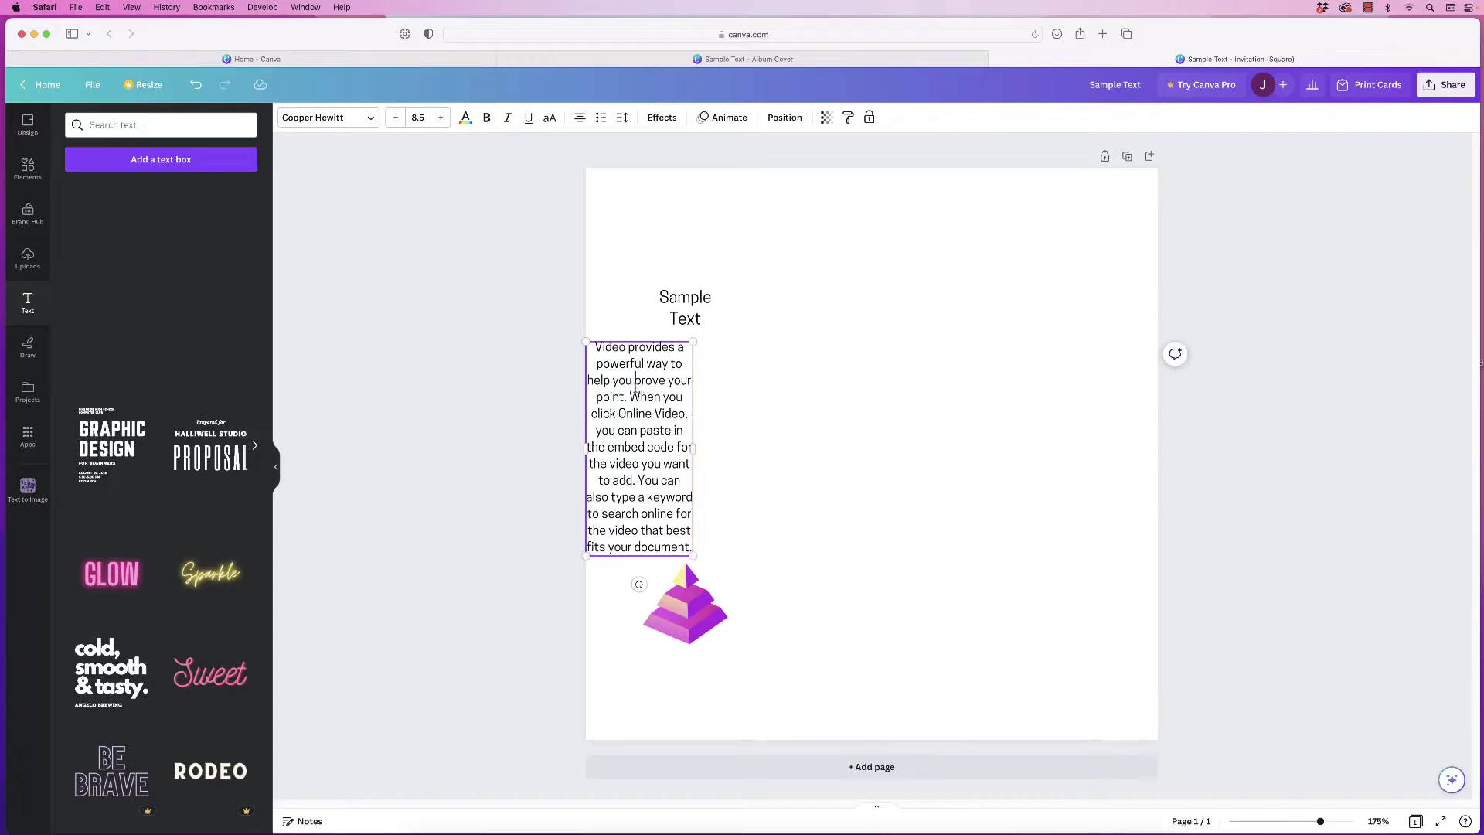
pyautogui.click(753, 441)
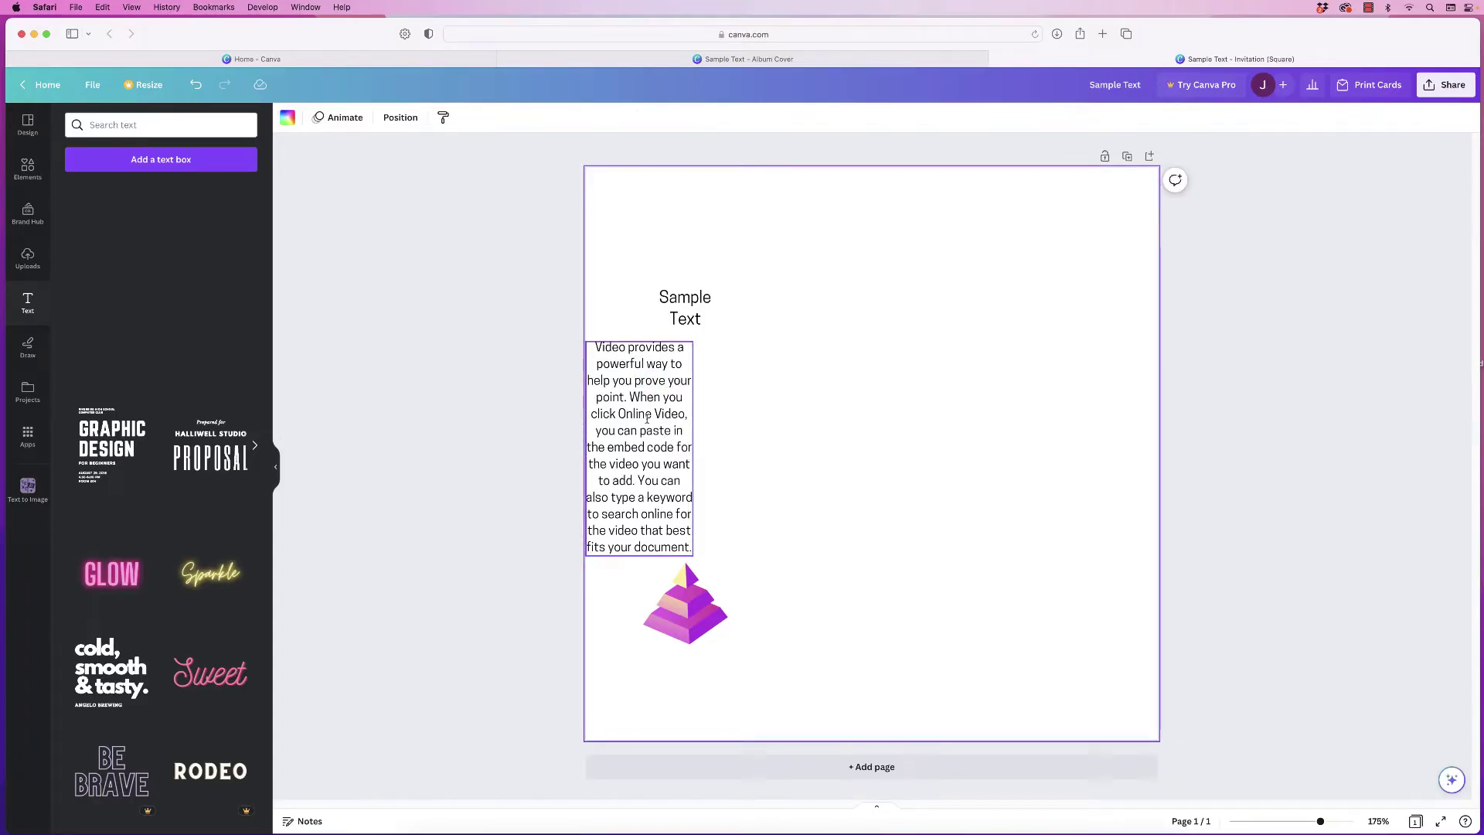
pyautogui.moveTo(644, 411); pyautogui.dragTo(690, 405)
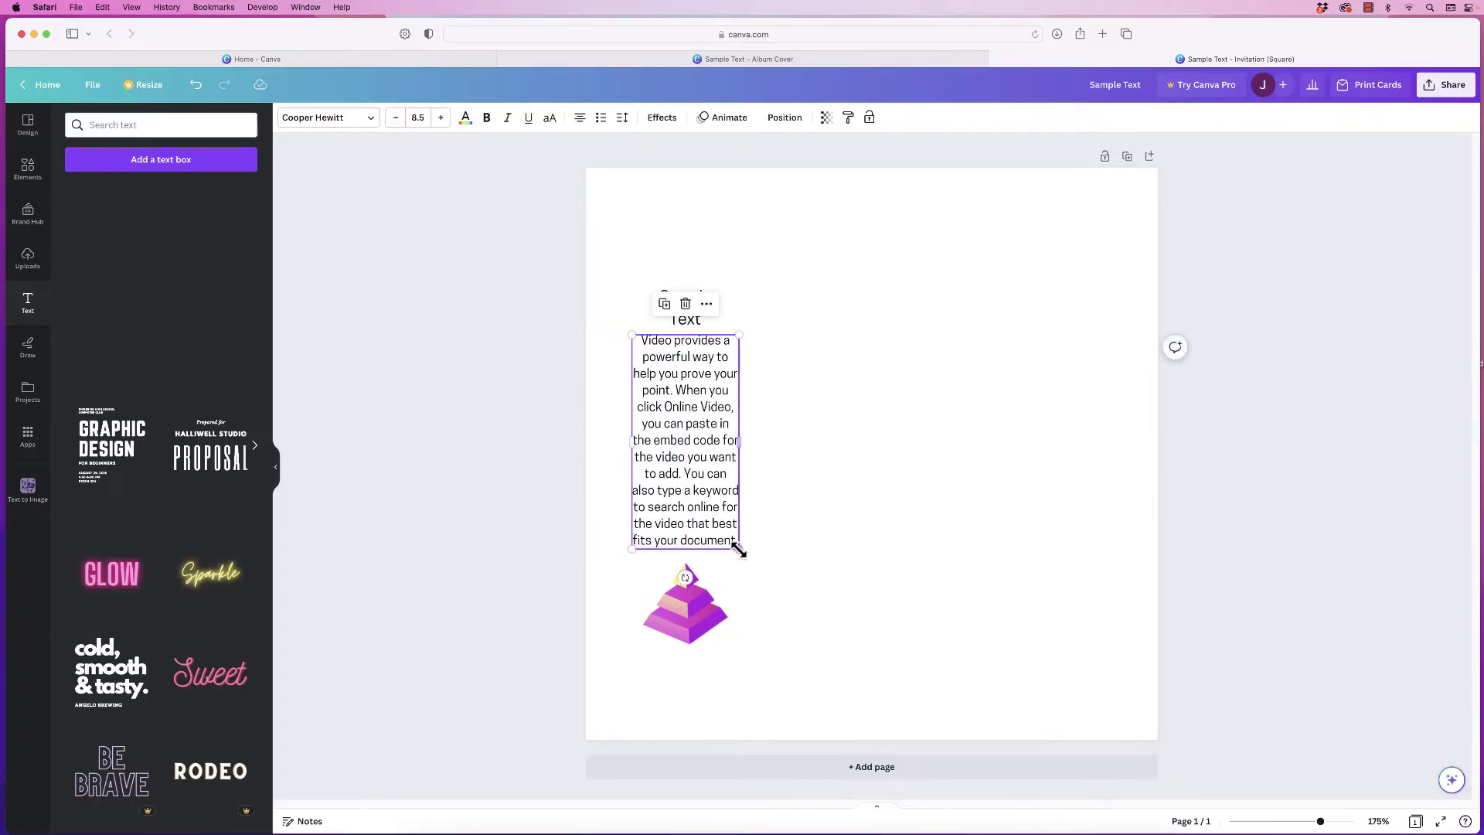
pyautogui.moveTo(738, 541); pyautogui.dragTo(704, 483)
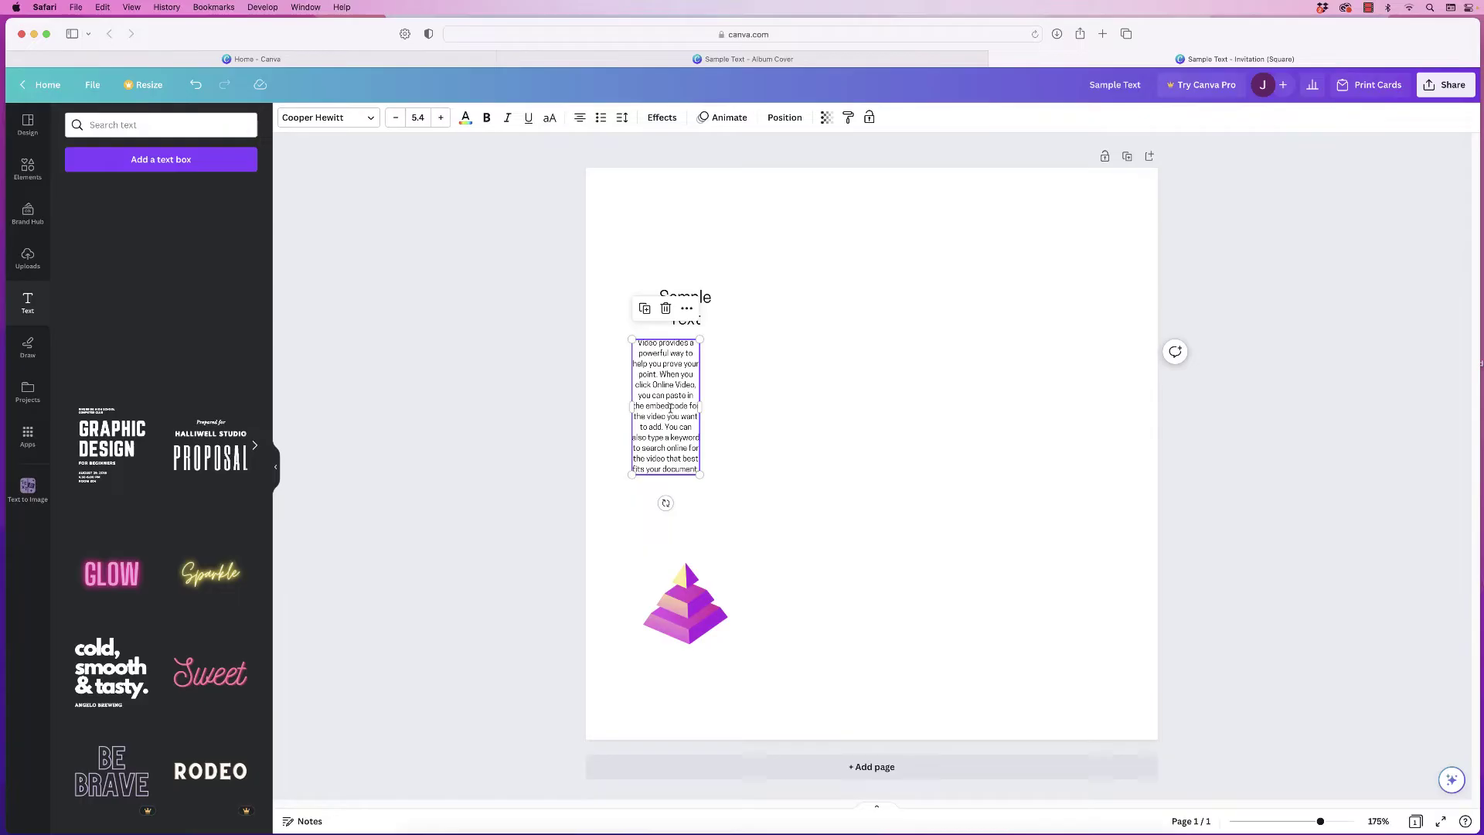
pyautogui.moveTo(672, 407); pyautogui.dragTo(688, 409)
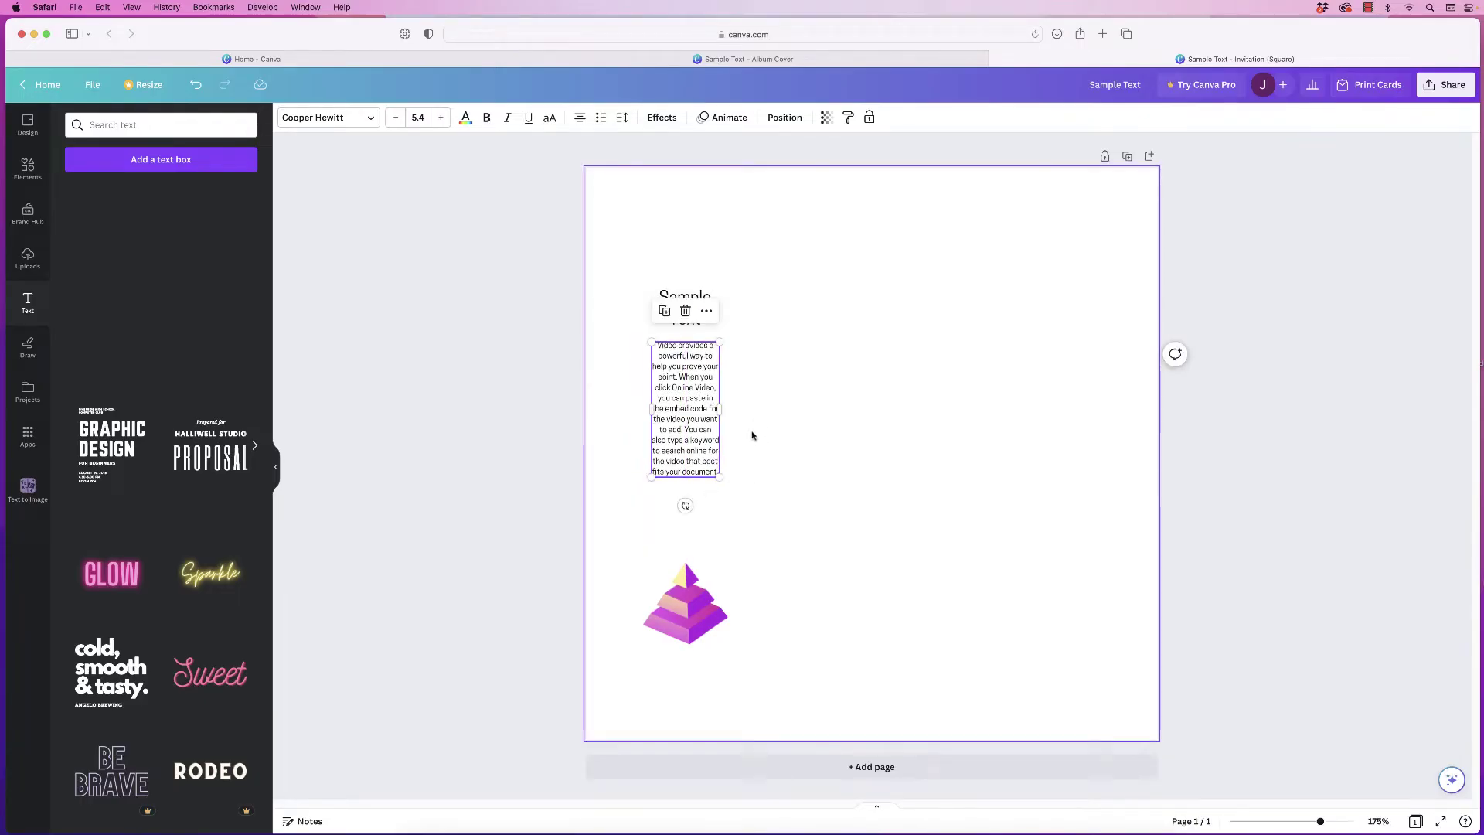
# Duplicate the heading below the paragraph as a centred, bold '2023' label
pyautogui.click(685, 297)
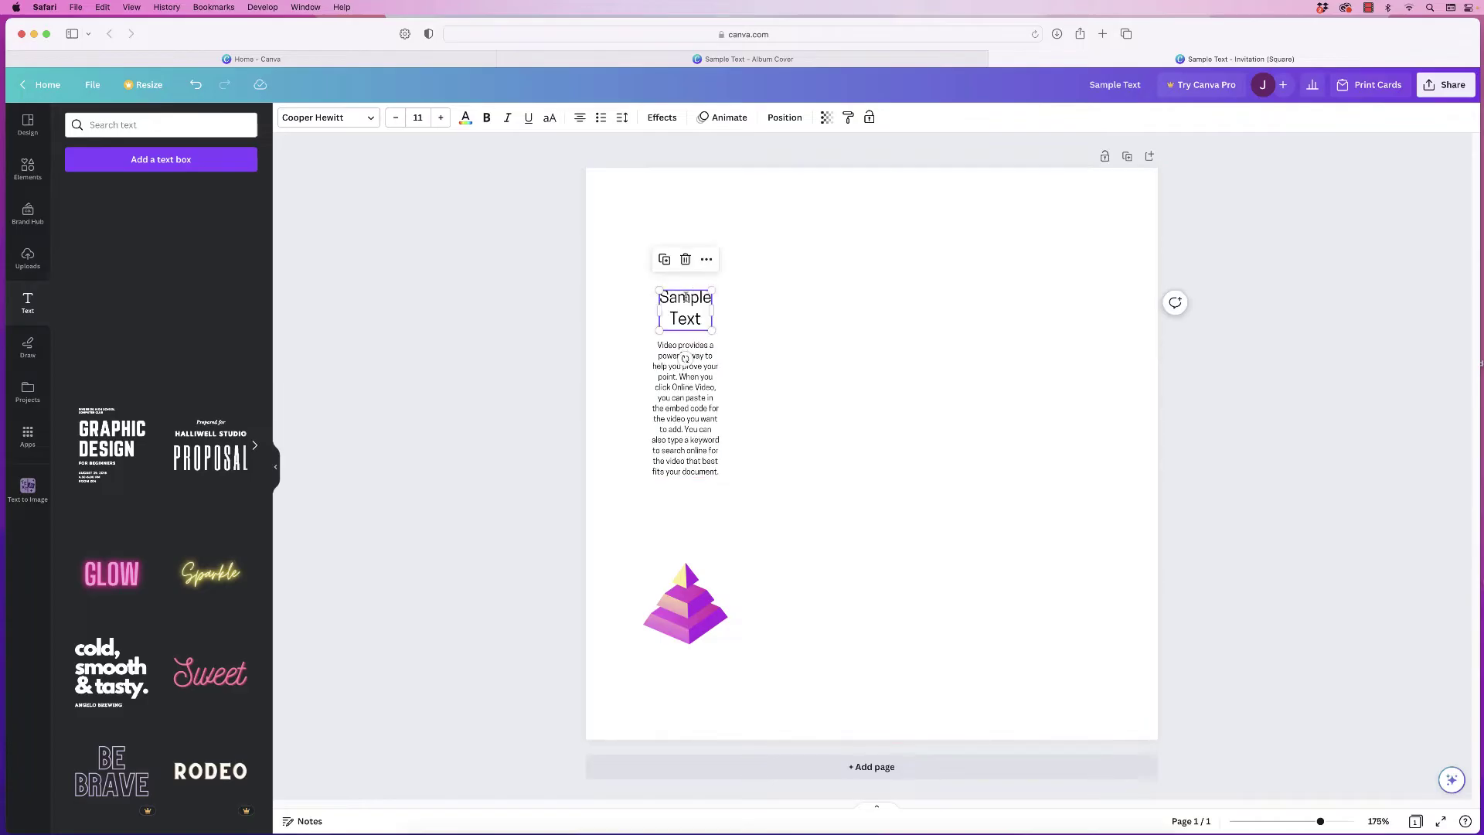
pyautogui.click(665, 259)
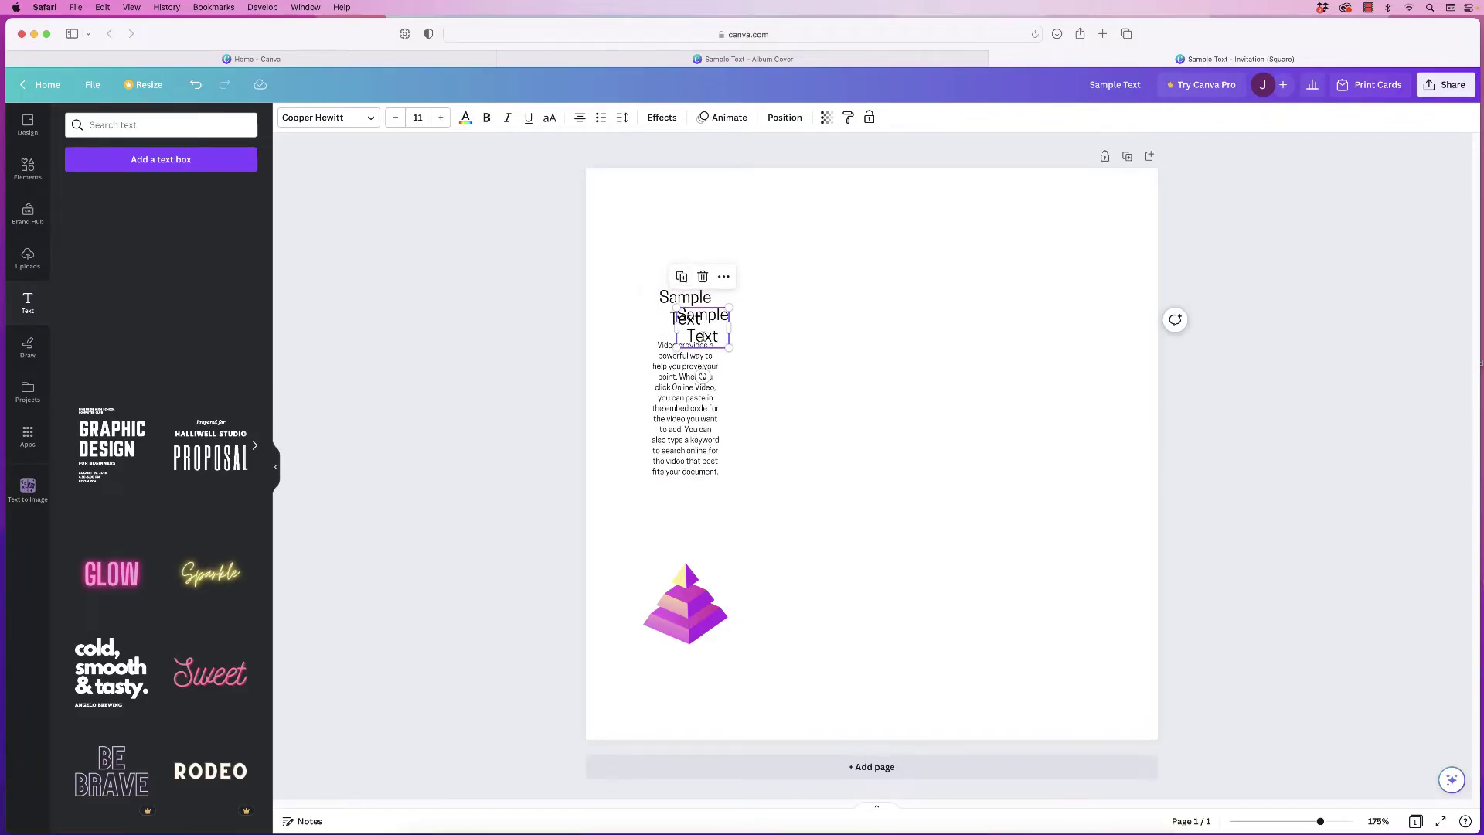
pyautogui.moveTo(702, 335); pyautogui.dragTo(690, 512)
pyautogui.doubleClick(705, 521)
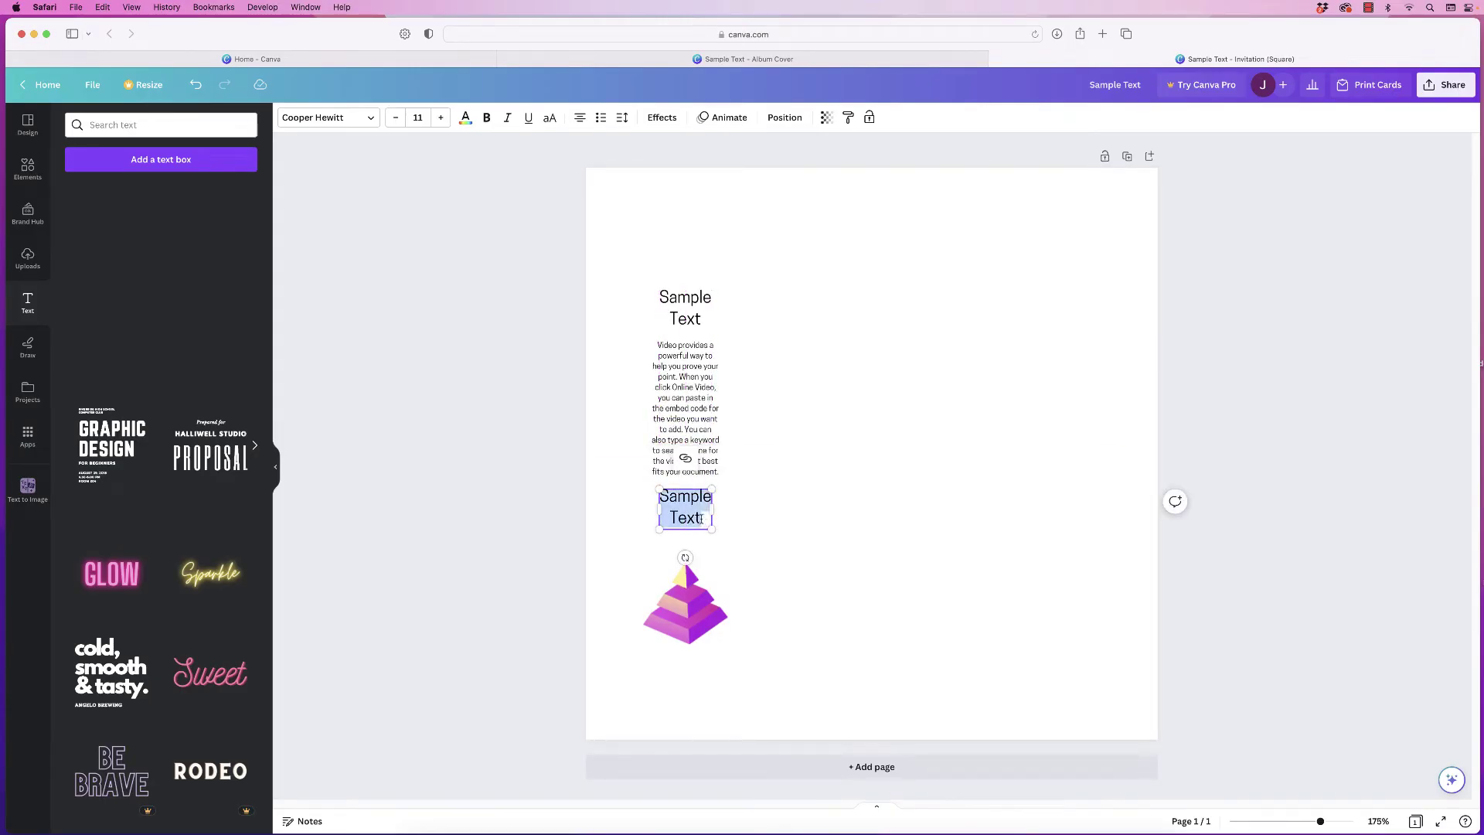
pyautogui.write('2023')
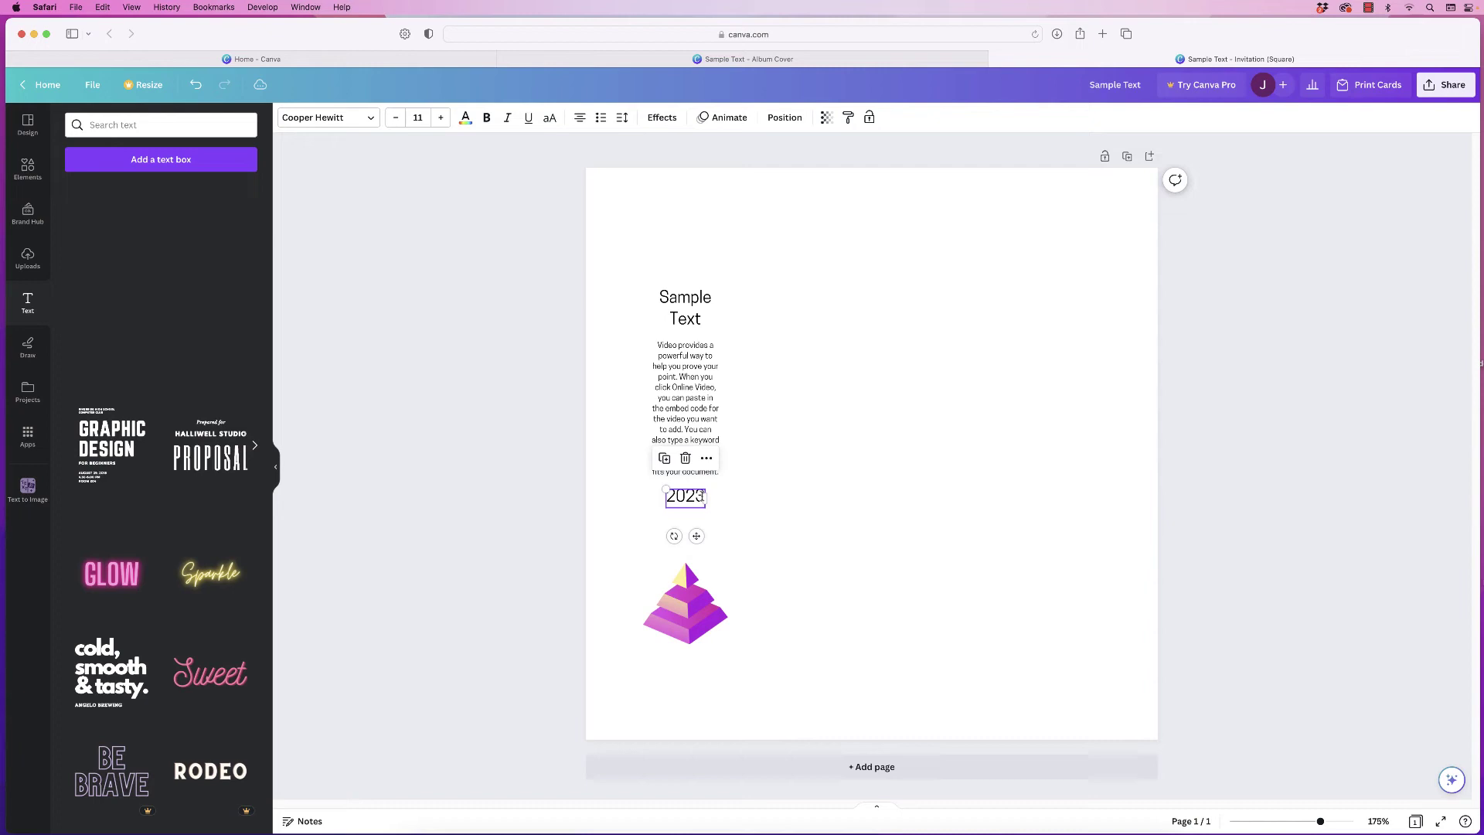
pyautogui.moveTo(701, 496); pyautogui.dragTo(698, 497)
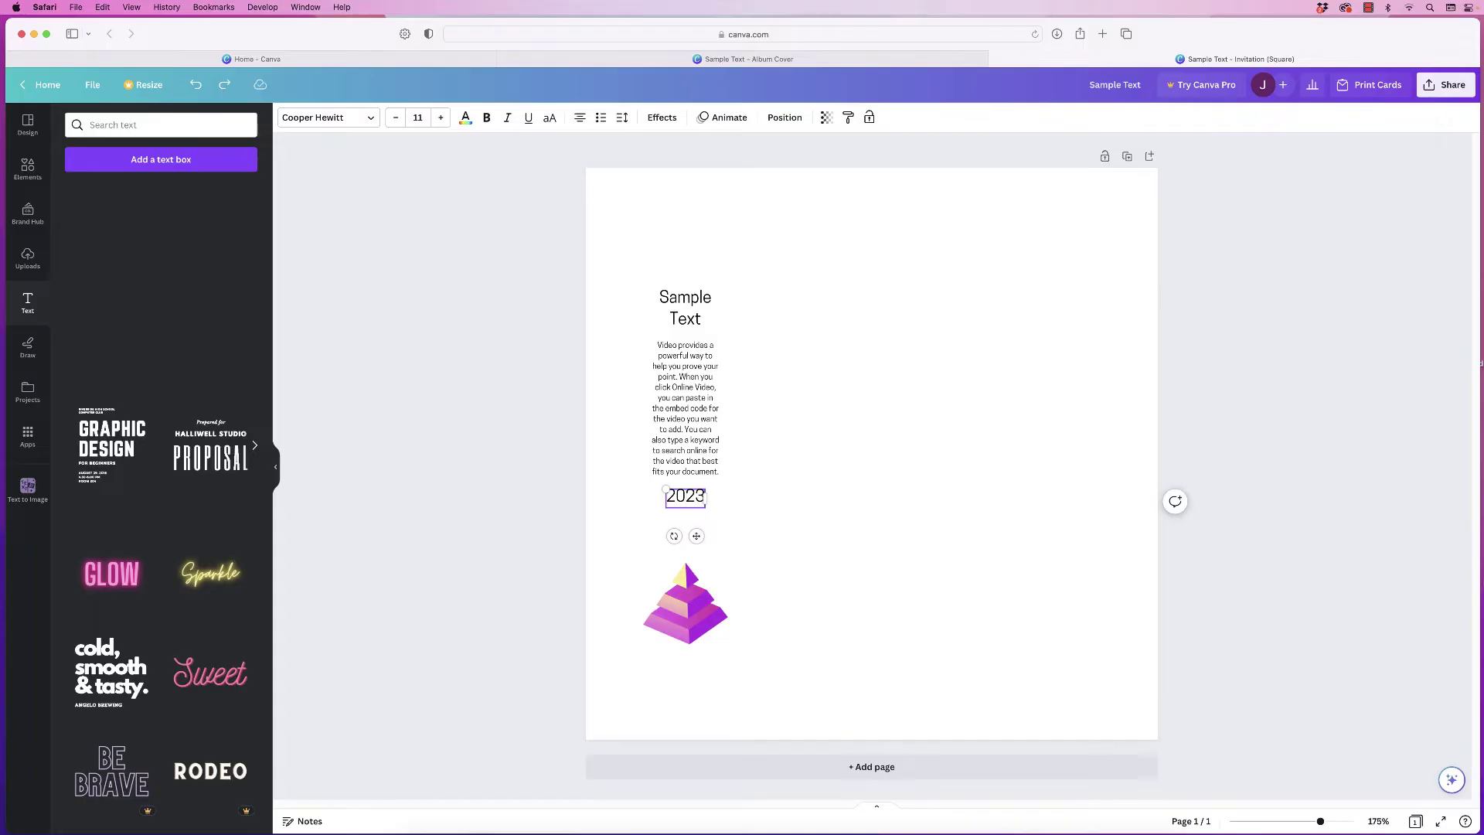
pyautogui.doubleClick(685, 496)
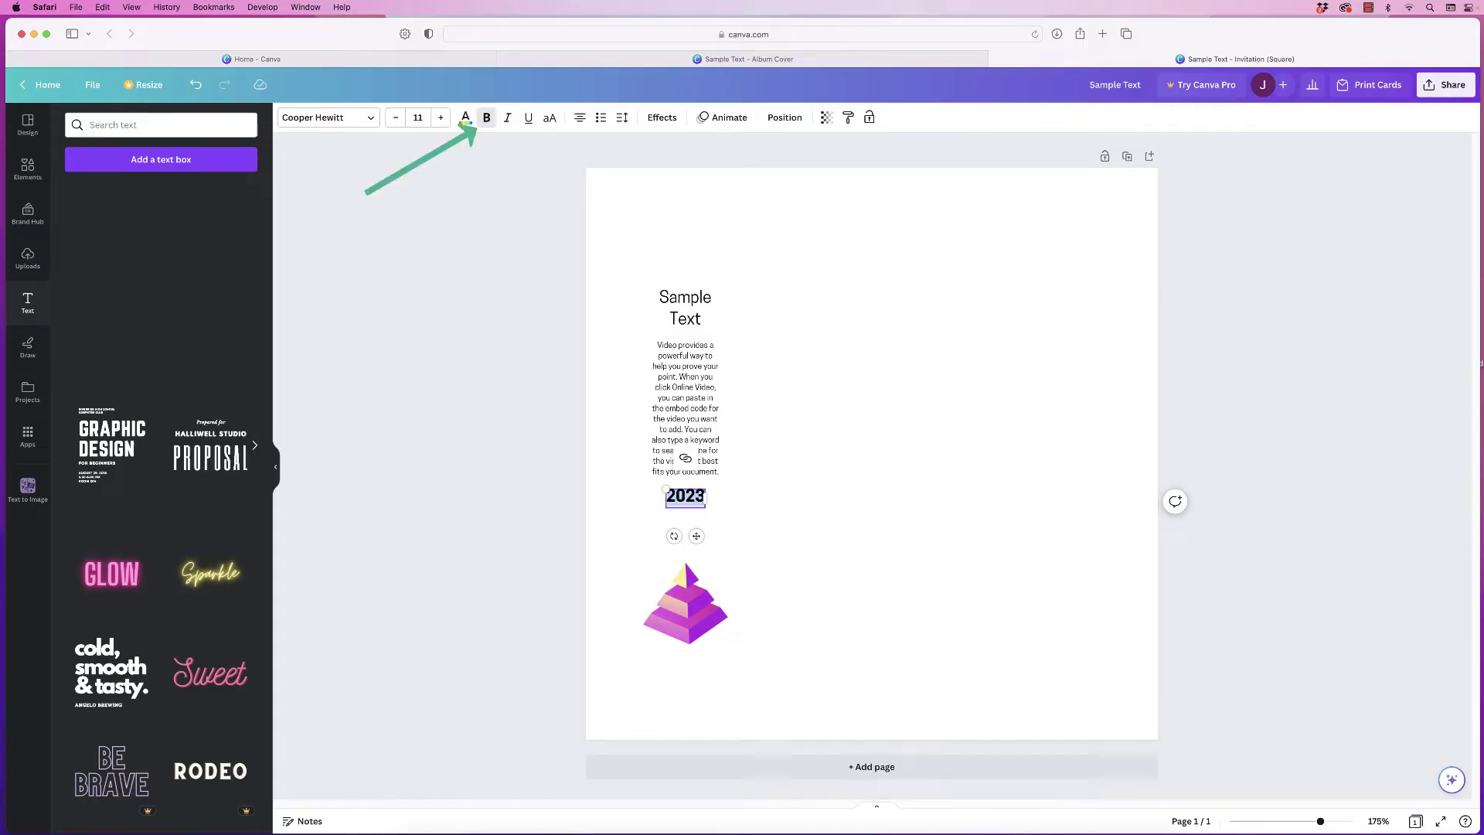
pyautogui.click(758, 521)
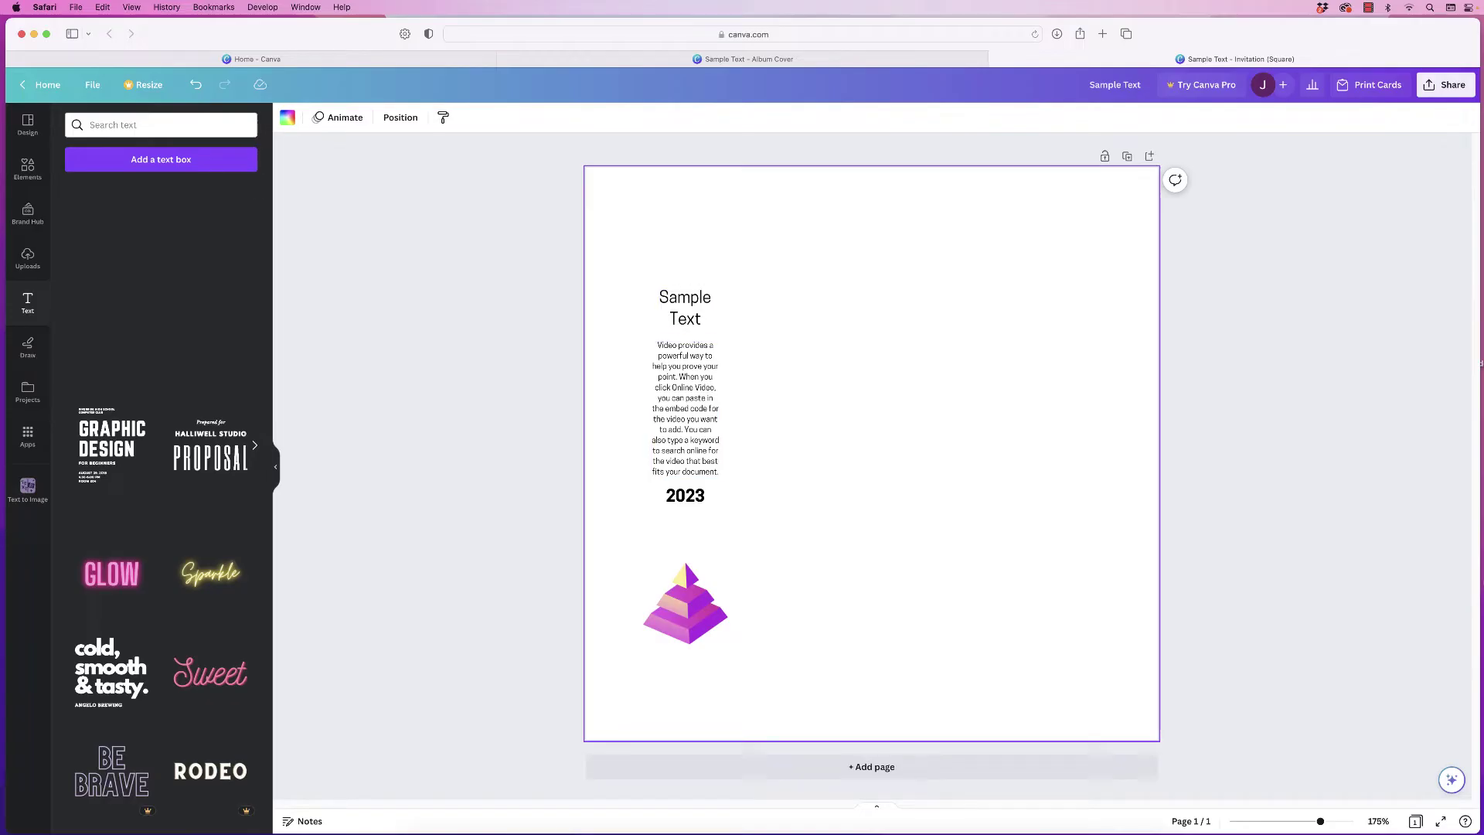
pyautogui.click(685, 603)
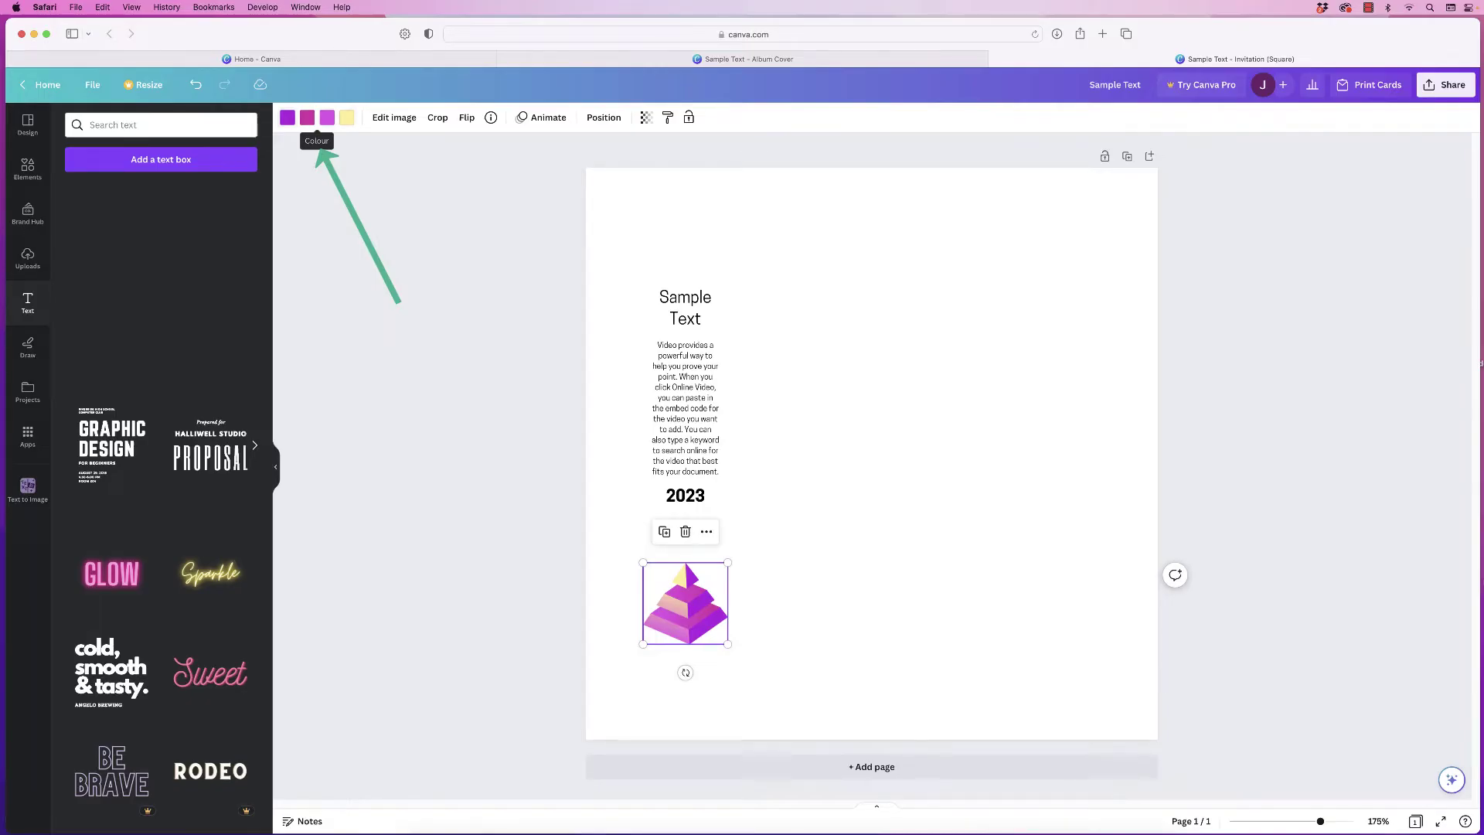
# Apply the purple document swatch to the 2023 label and the Sample Text heading
pyautogui.click(685, 495)
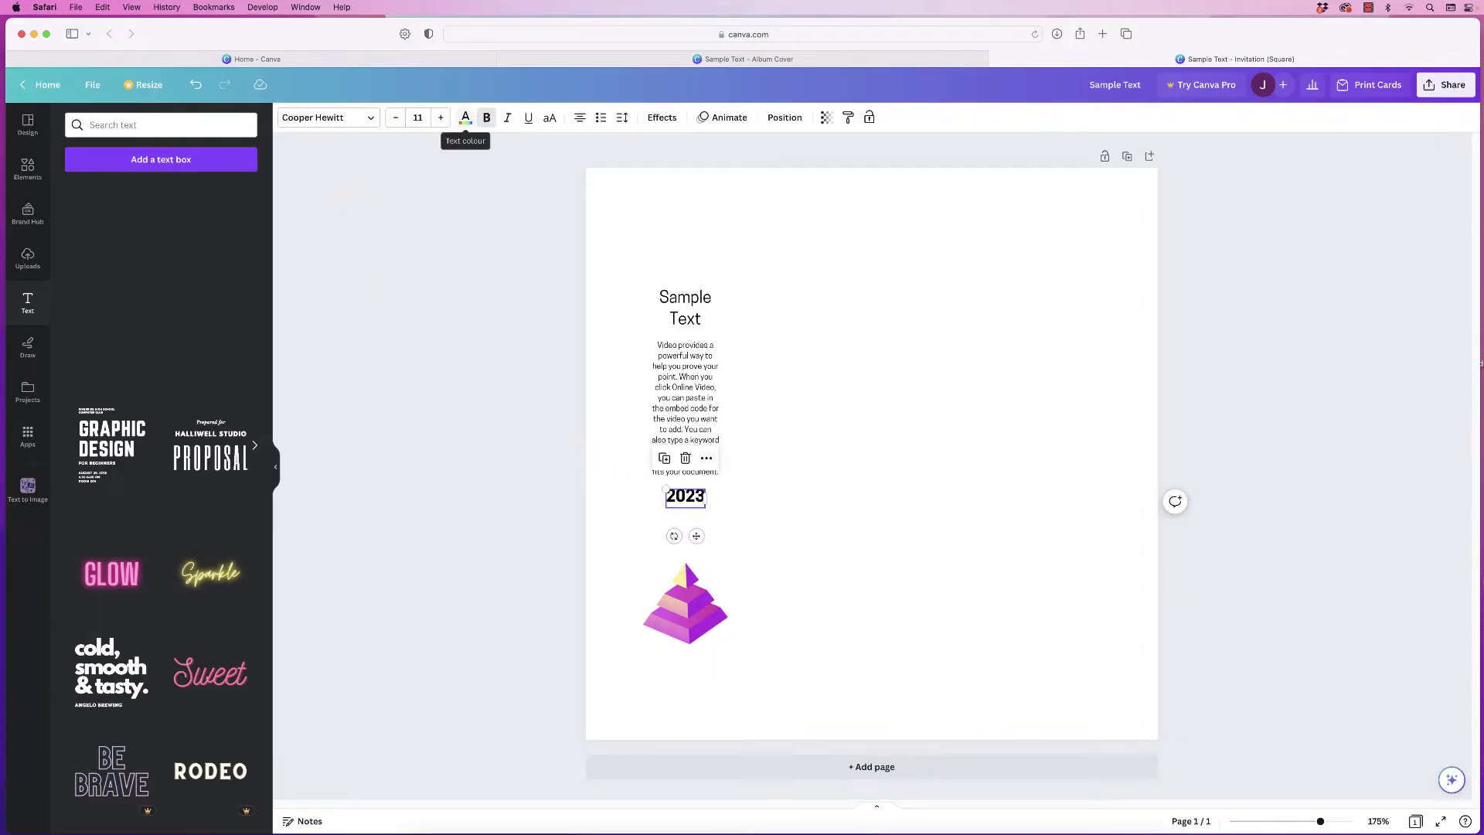
pyautogui.click(465, 117)
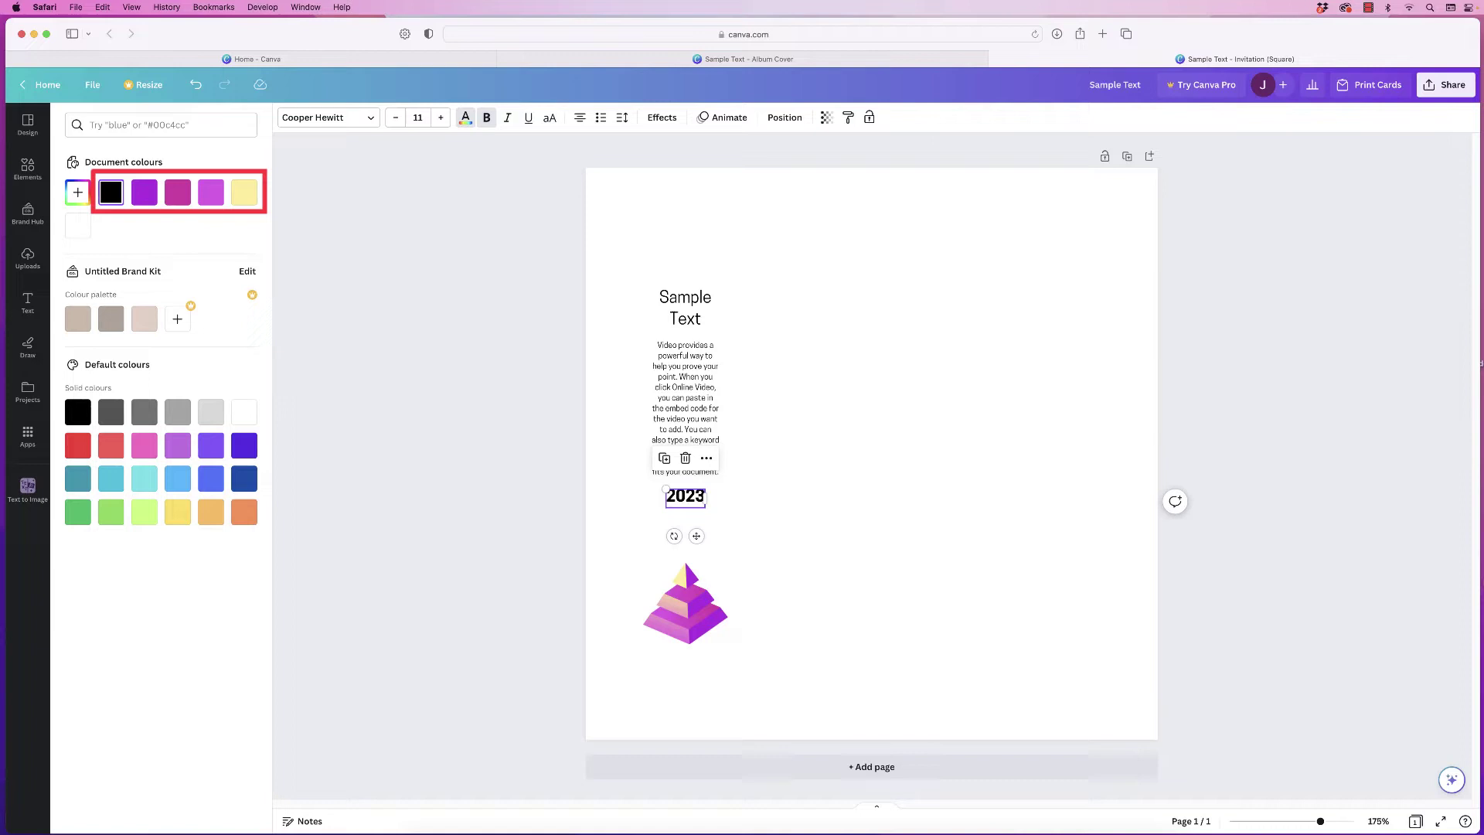
pyautogui.click(144, 191)
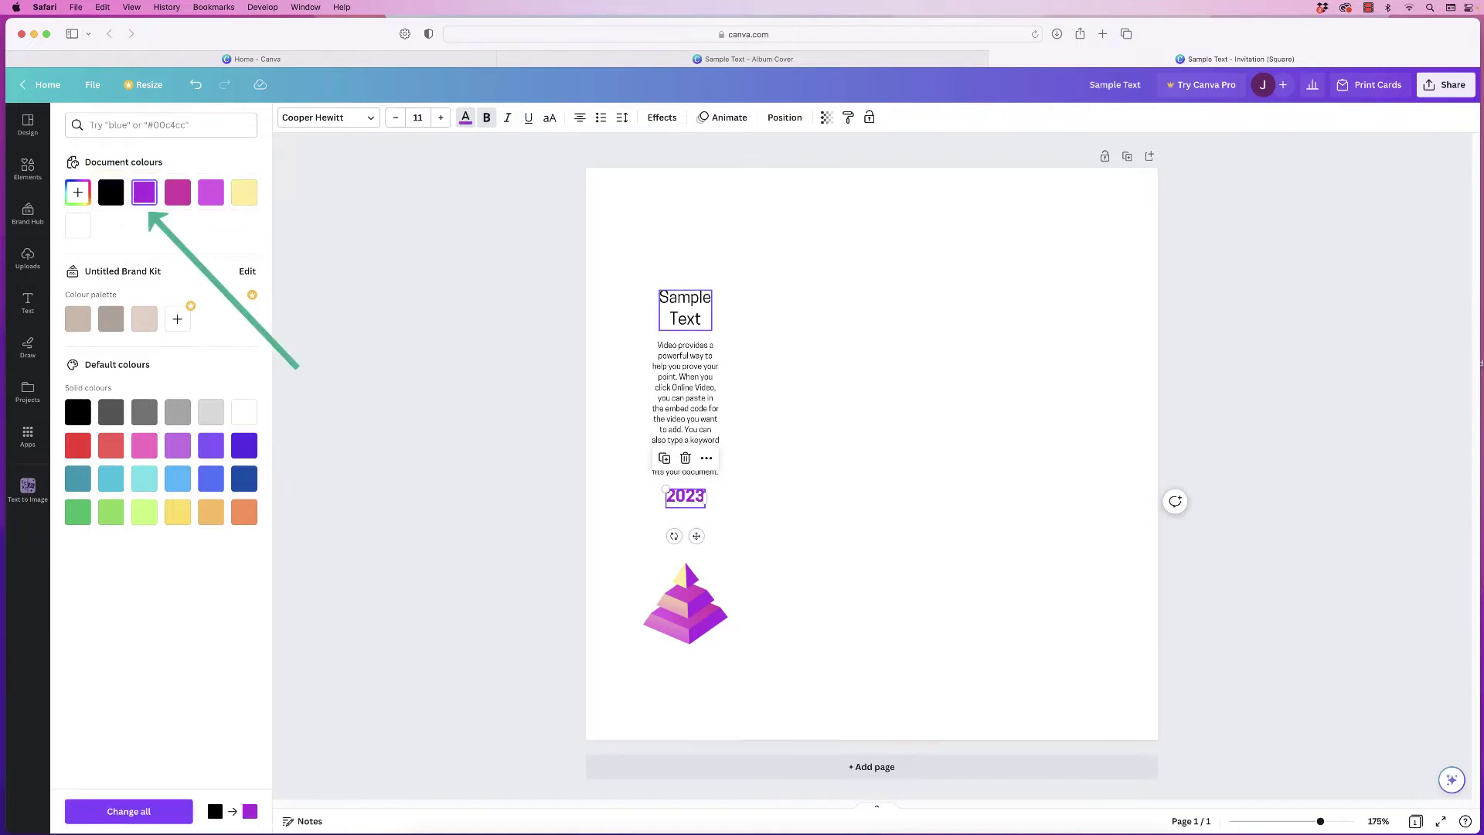
pyautogui.click(684, 314)
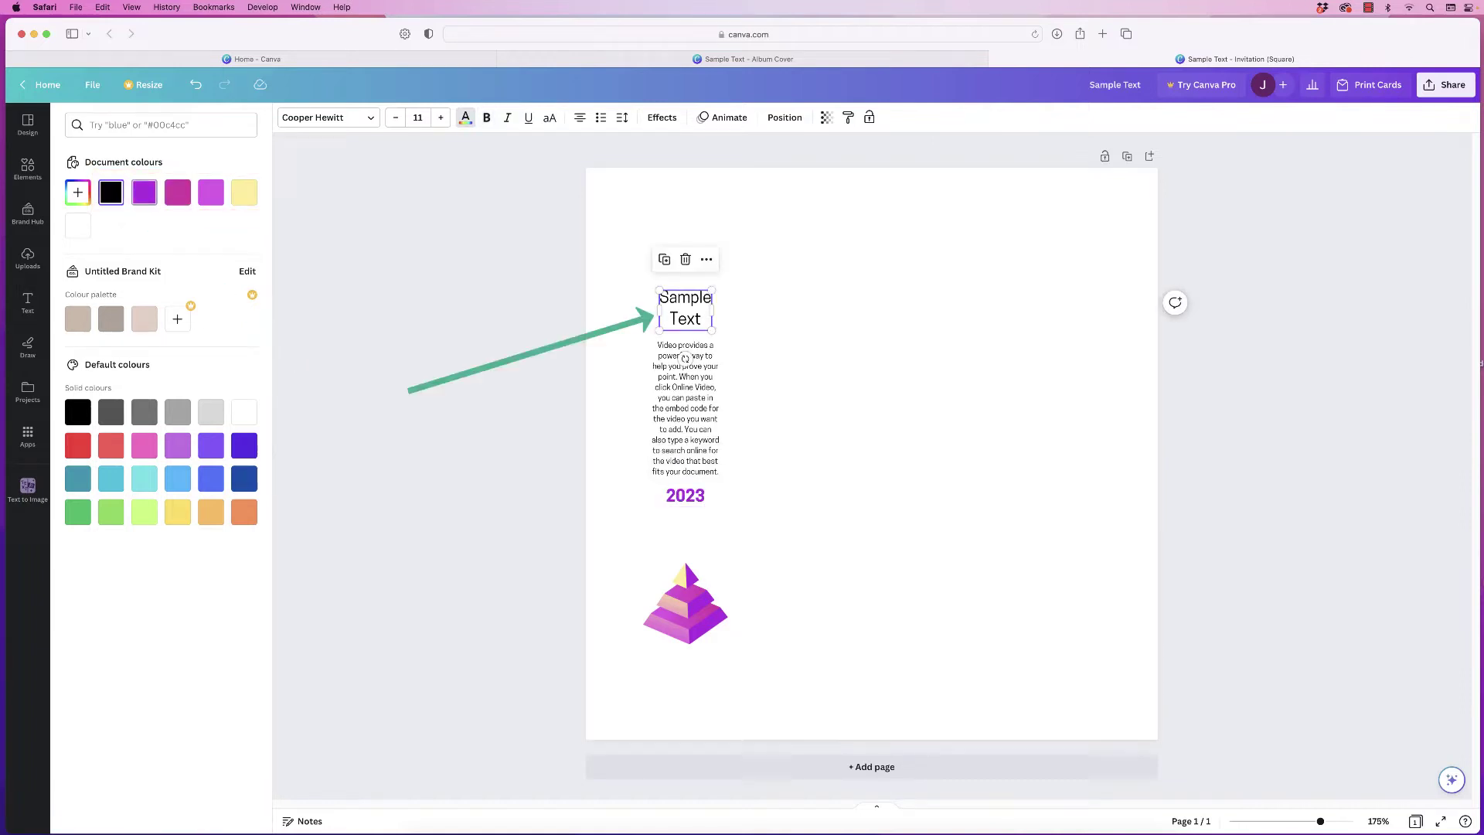
pyautogui.click(144, 192)
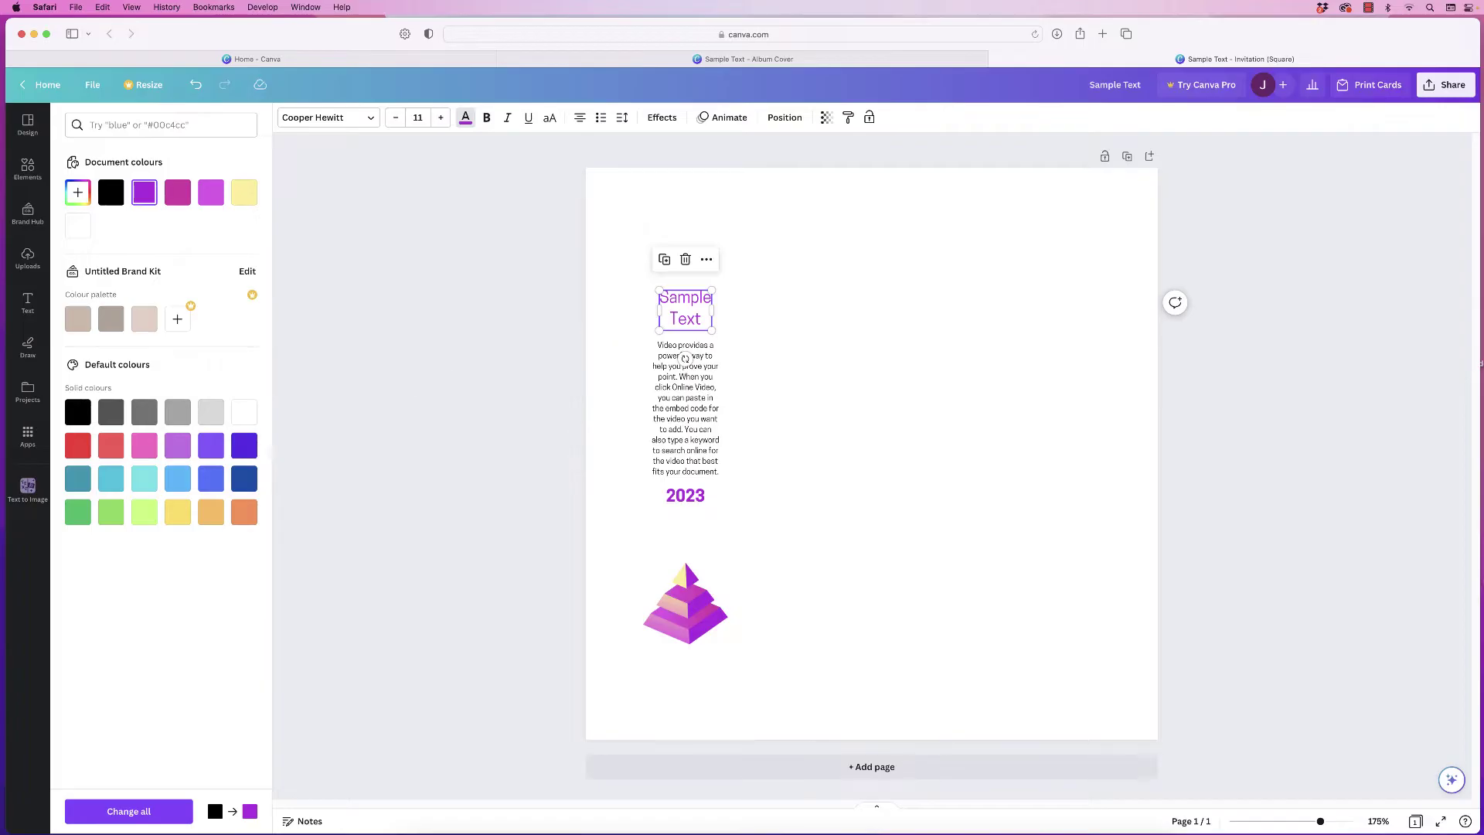
pyautogui.press('Escape')
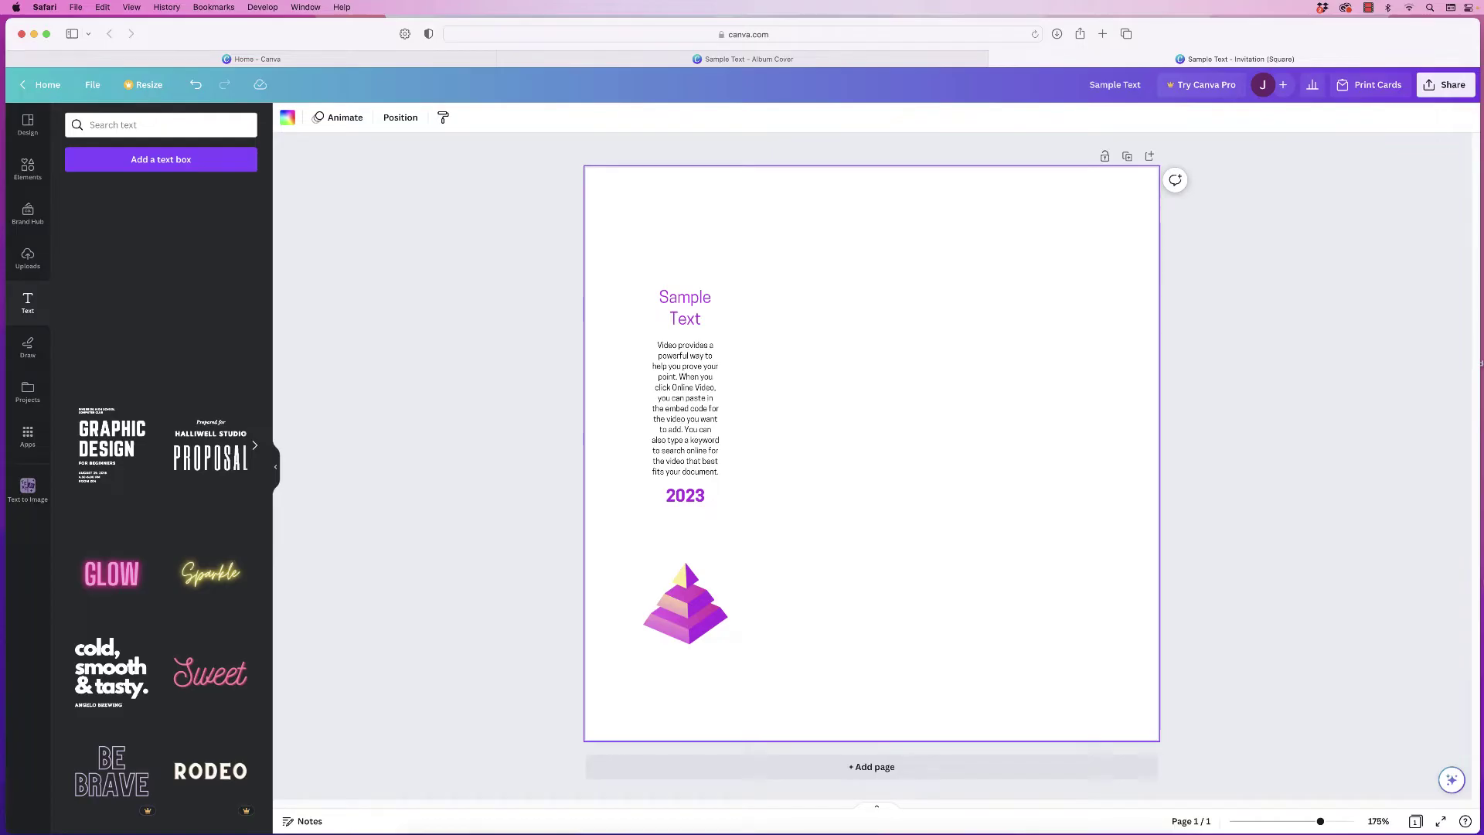
# Check the column's Position options, then nudge 2023 down and lower the pyramid
pyautogui.moveTo(718, 283); pyautogui.dragTo(679, 588)
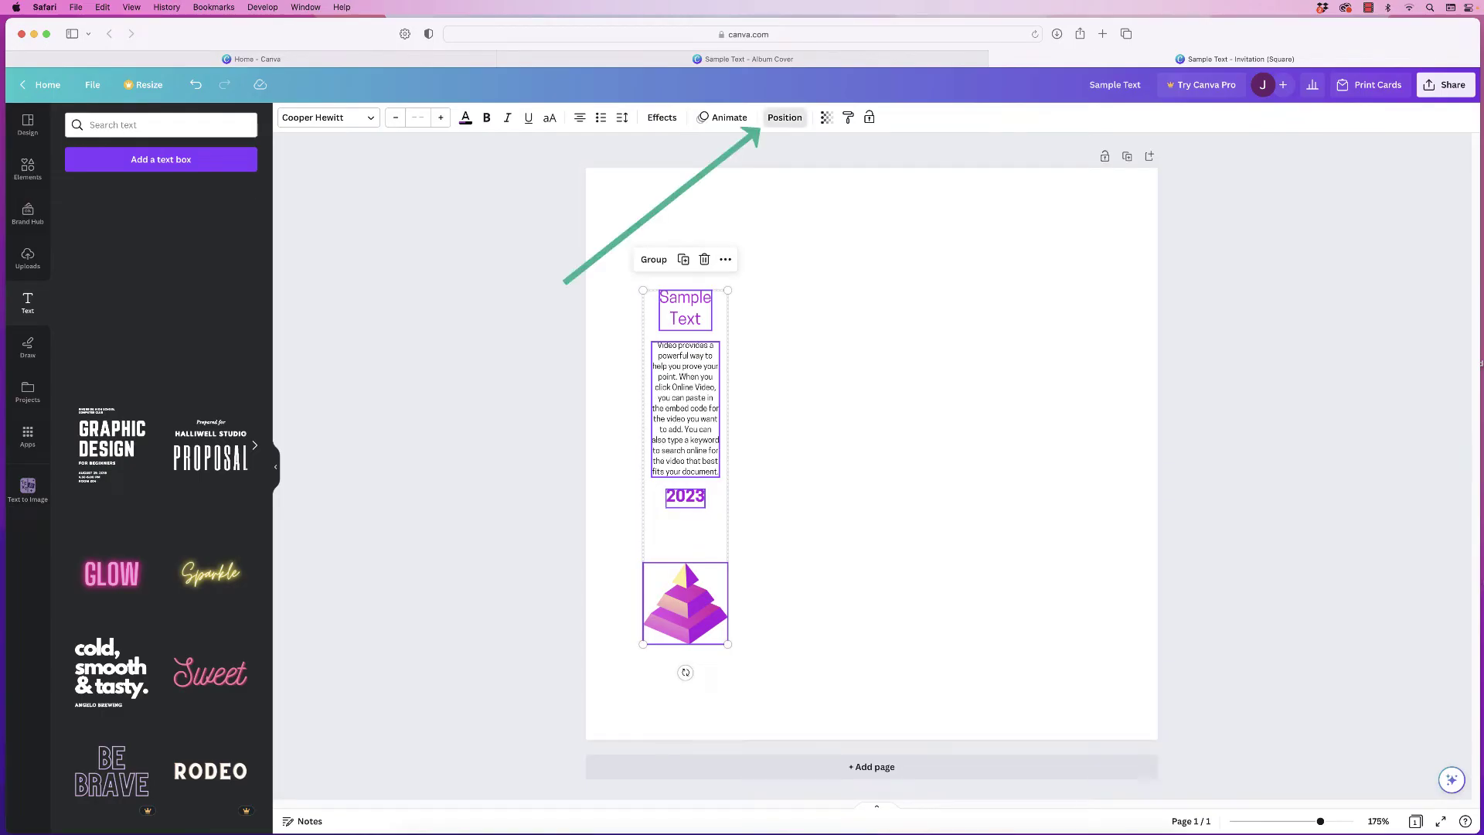
pyautogui.click(784, 117)
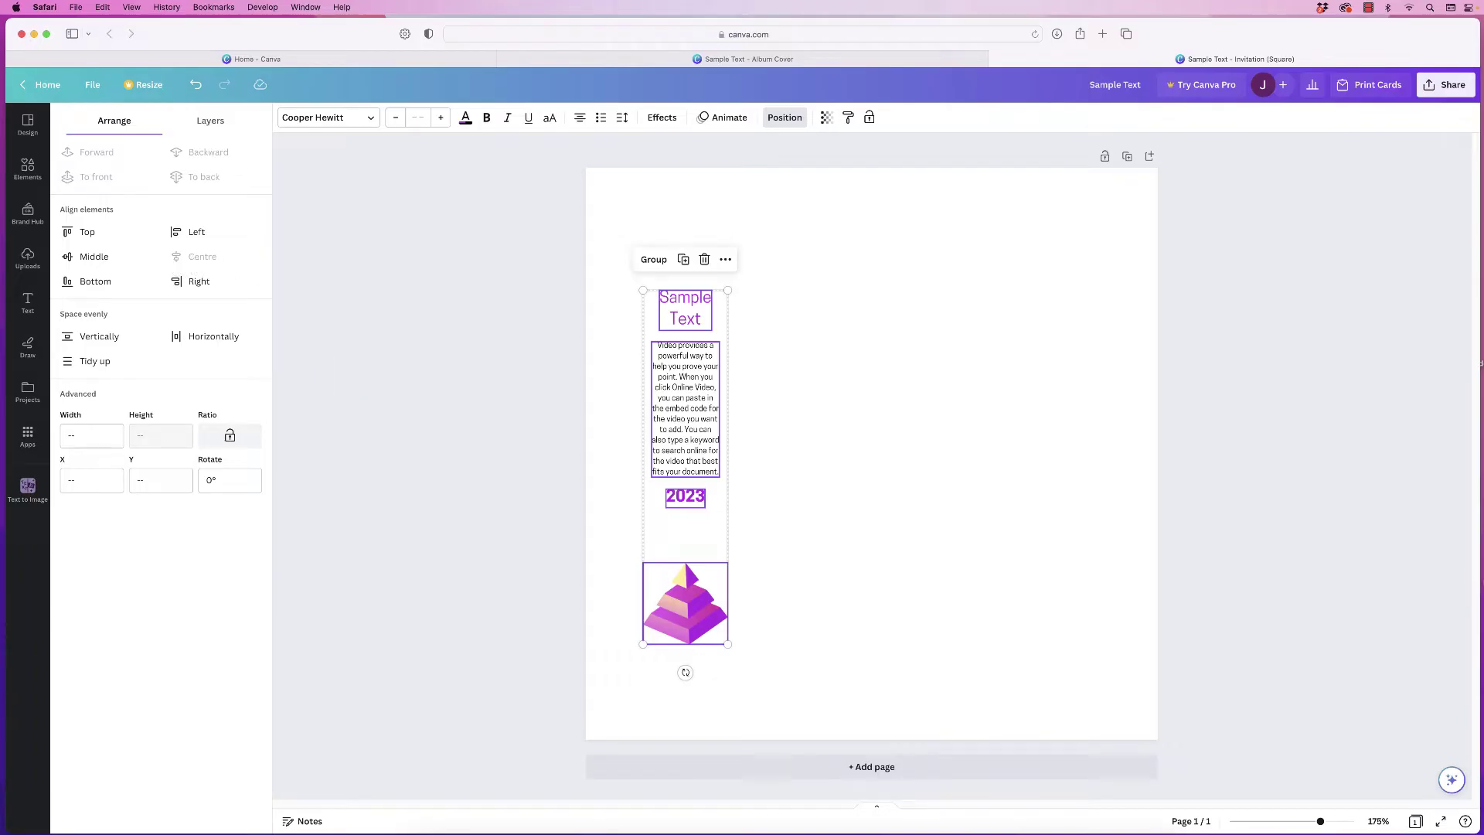
pyautogui.click(763, 479)
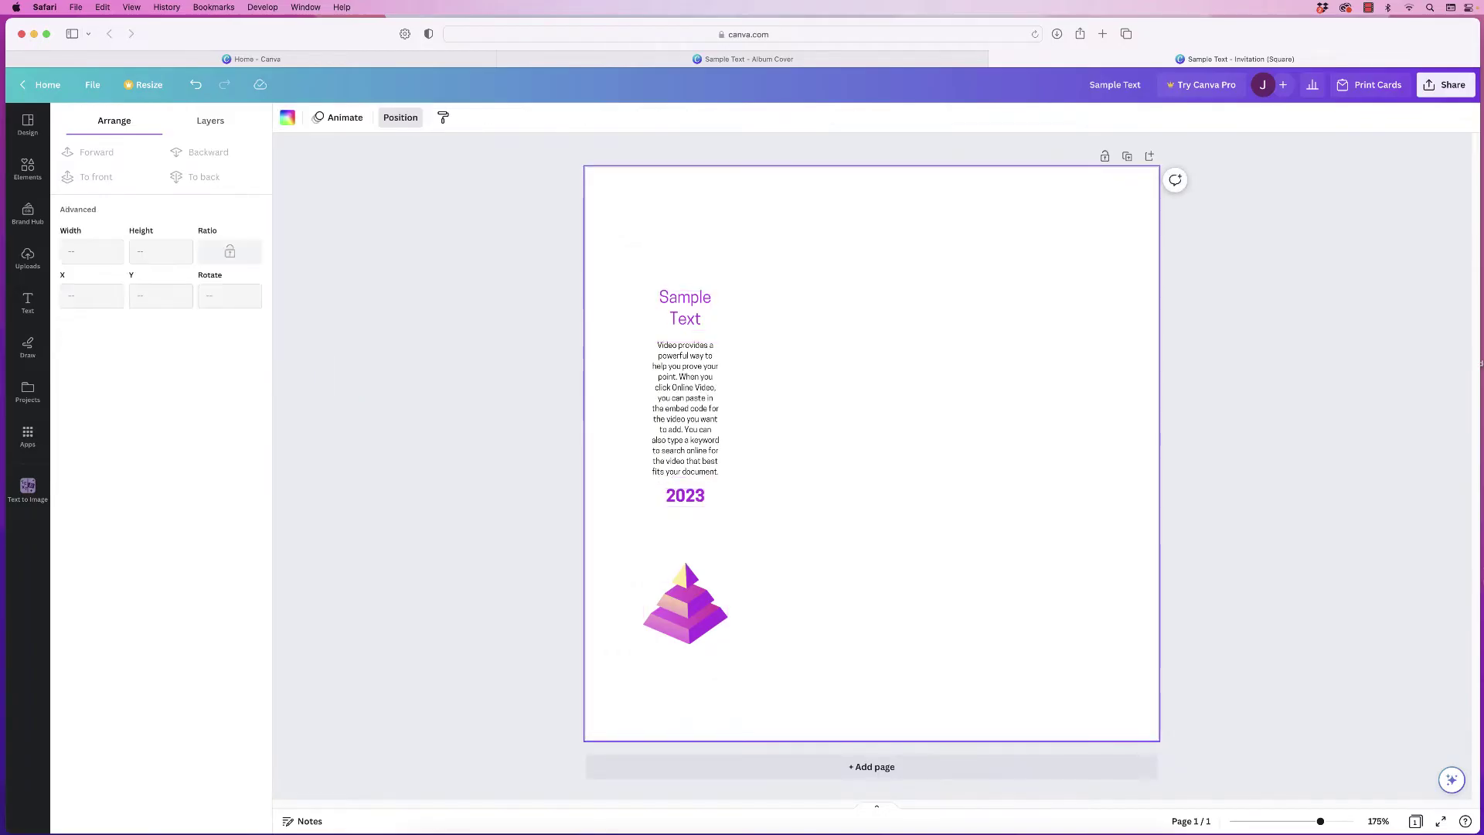
pyautogui.click(685, 496)
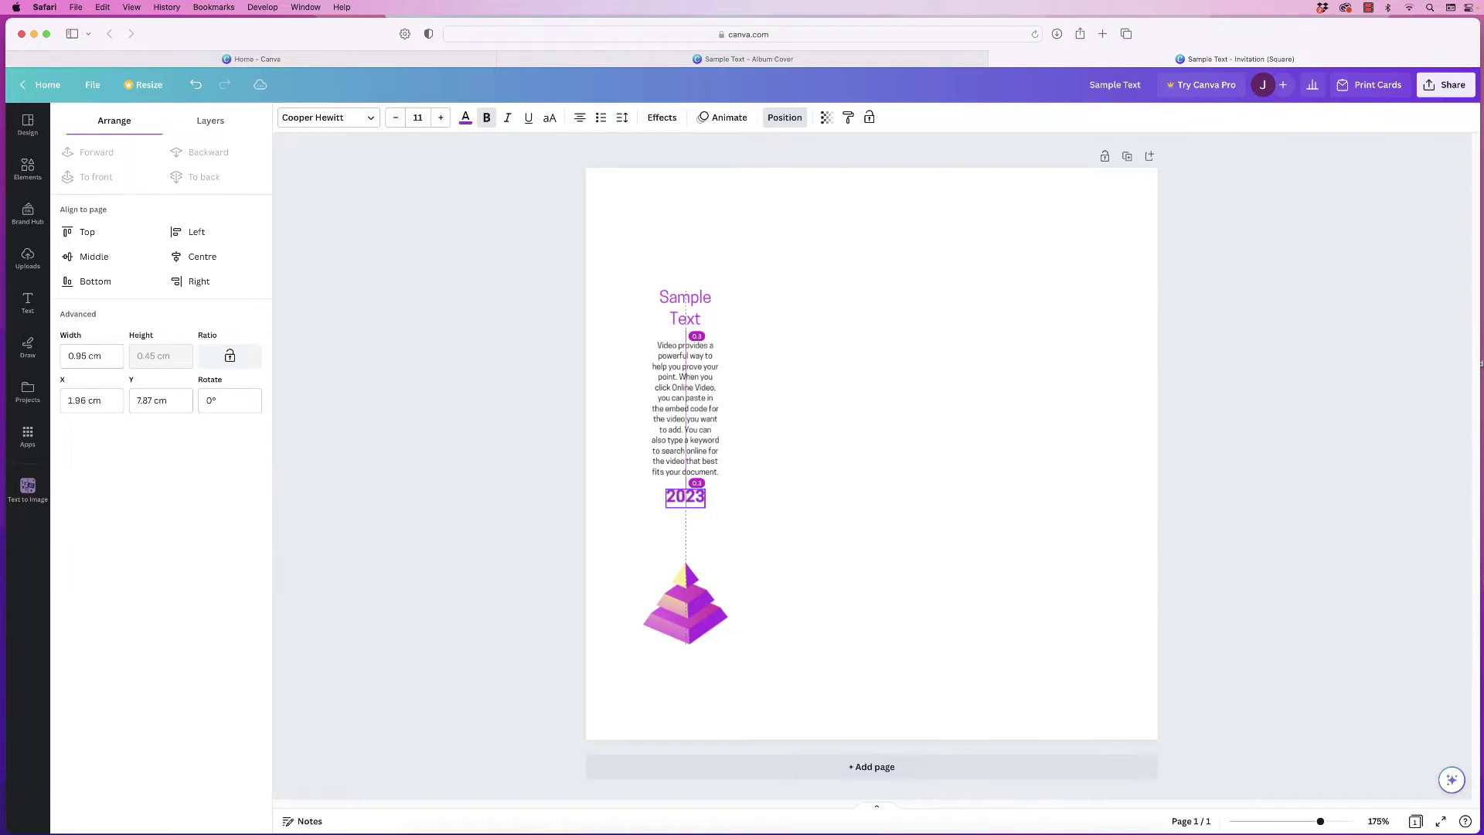
pyautogui.moveTo(686, 497); pyautogui.dragTo(685, 501)
pyautogui.press('Escape')
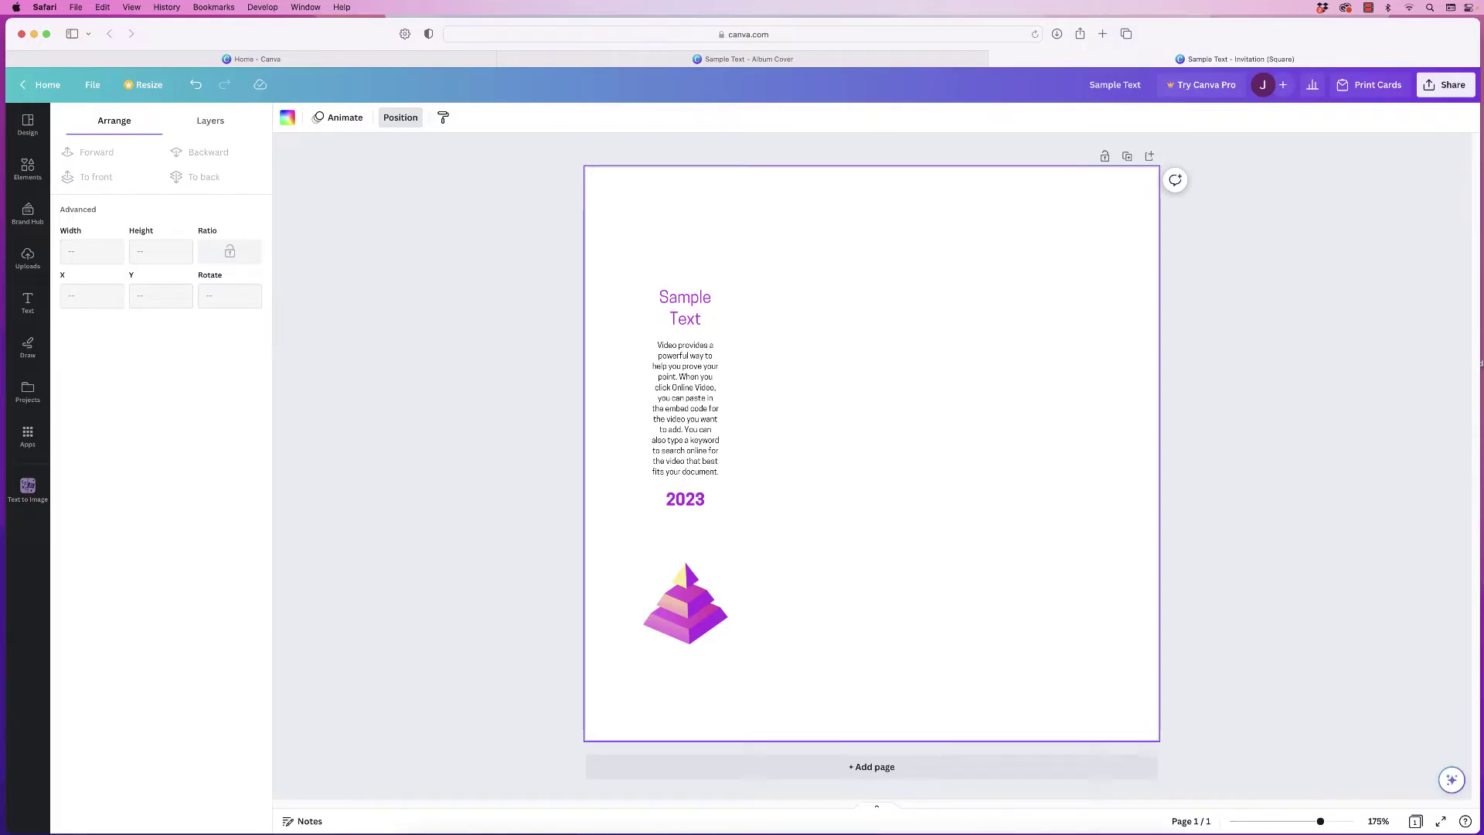
pyautogui.moveTo(686, 603)
pyautogui.mouseDown()
pyautogui.moveTo(685, 622)
pyautogui.moveTo(719, 589)
pyautogui.moveTo(686, 623)
pyautogui.mouseUp()
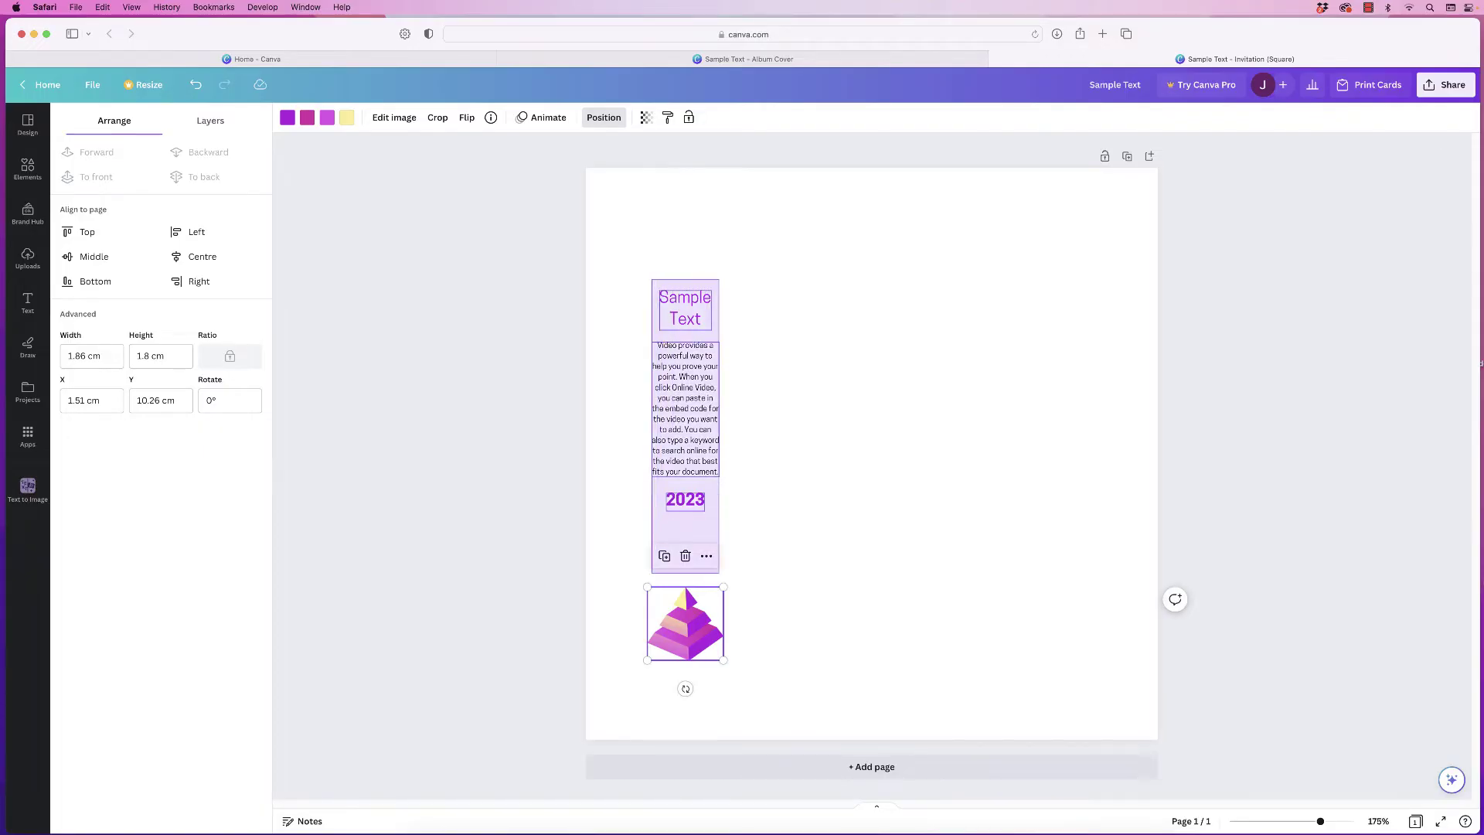
# Group the column's four elements with Cmd+G and duplicate the group into five columns
pyautogui.moveTo(654, 279); pyautogui.dragTo(722, 609)
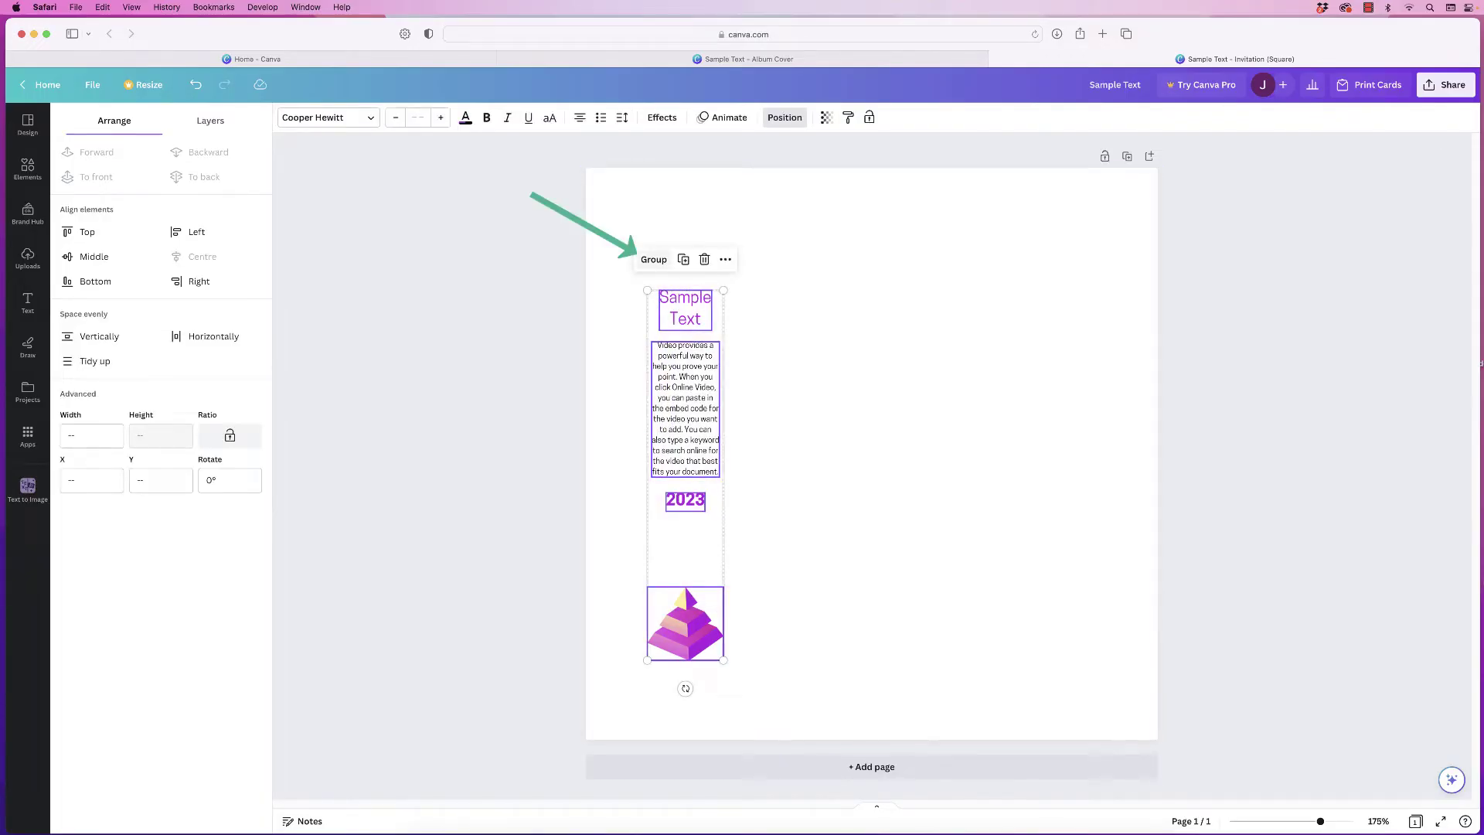
pyautogui.press('super+g')
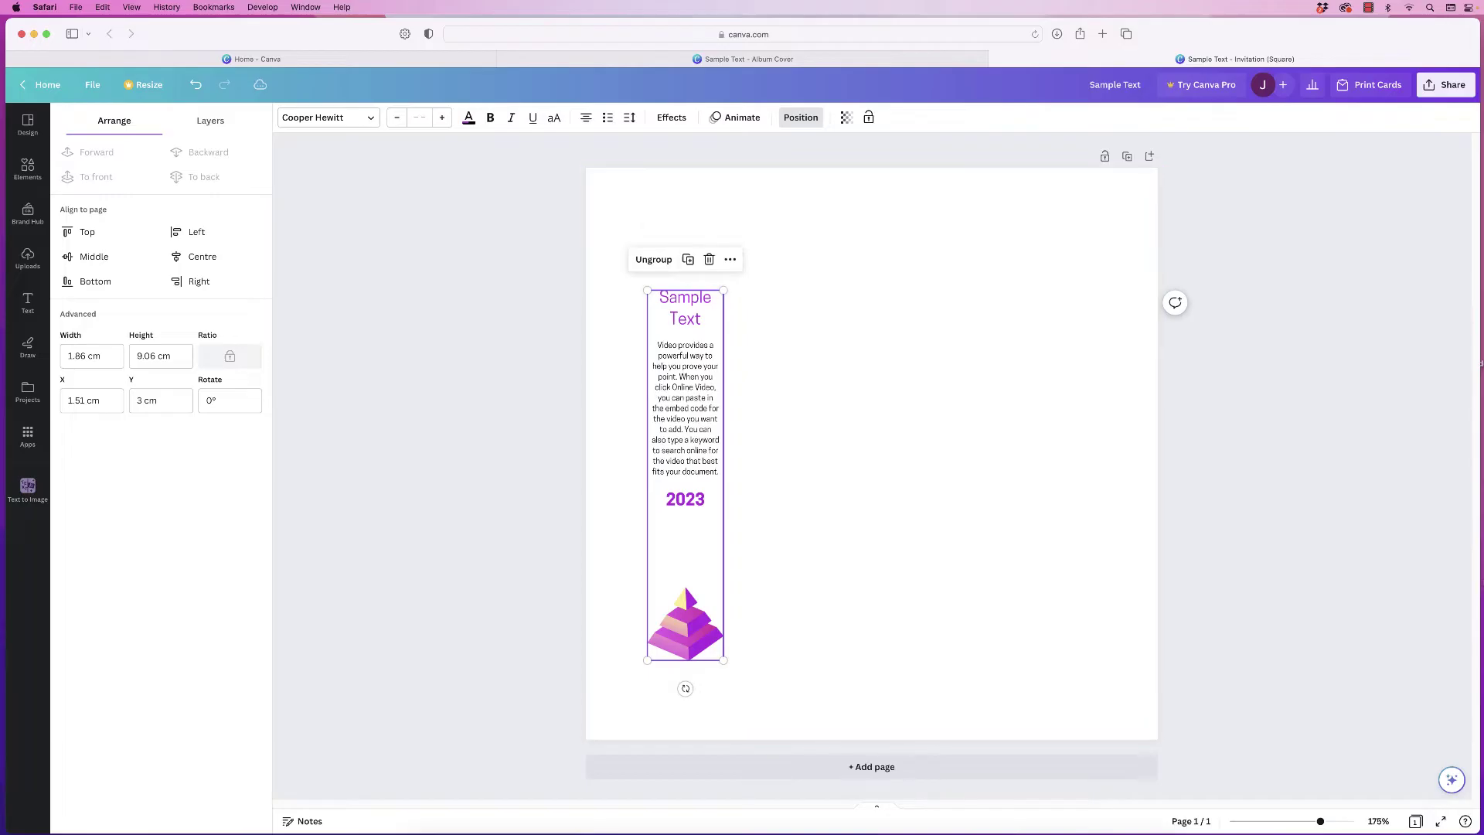
pyautogui.click(687, 259)
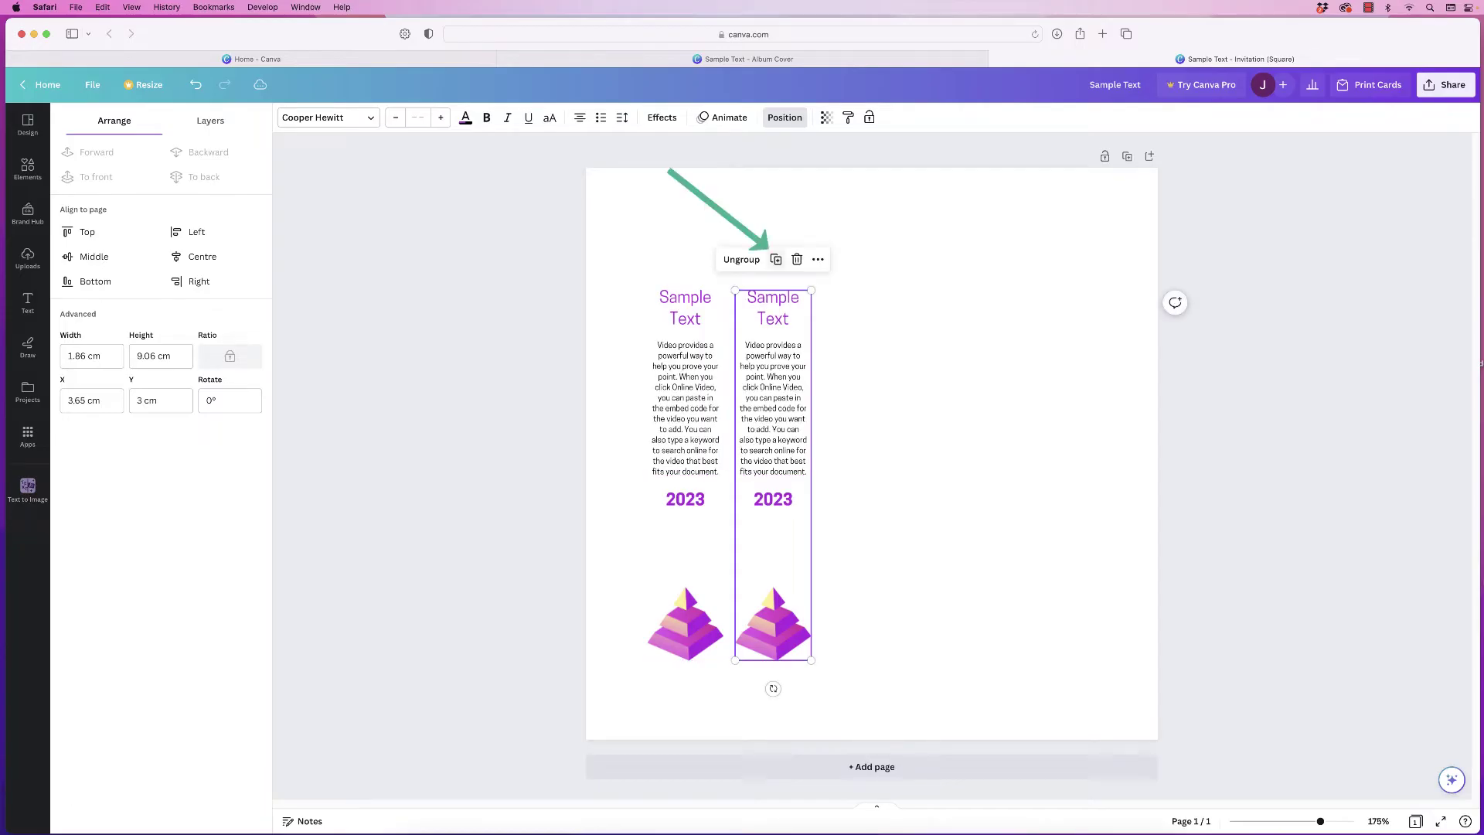
pyautogui.click(776, 259)
pyautogui.click(863, 259)
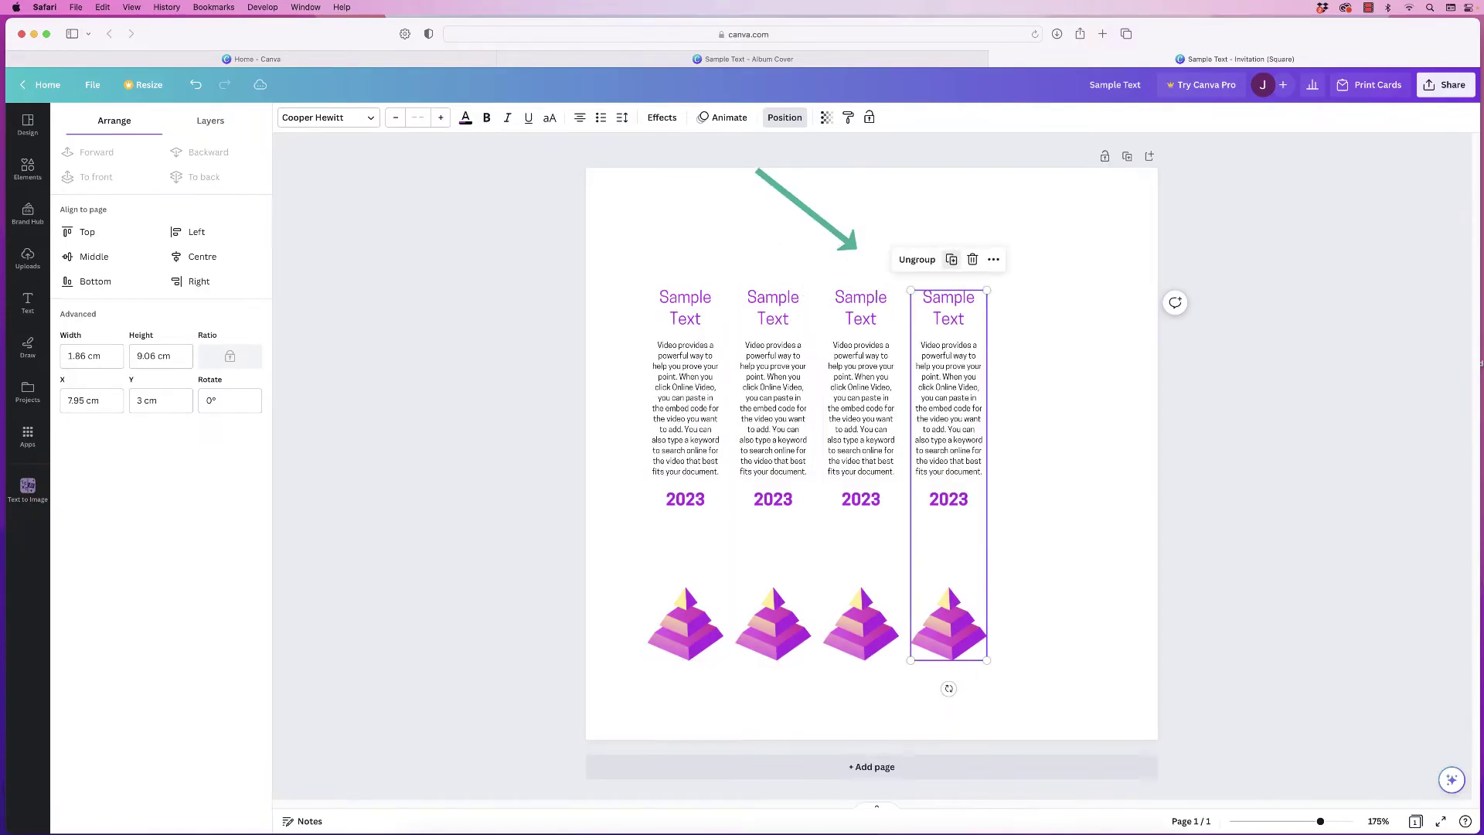
pyautogui.click(1044, 581)
pyautogui.press('super+d')
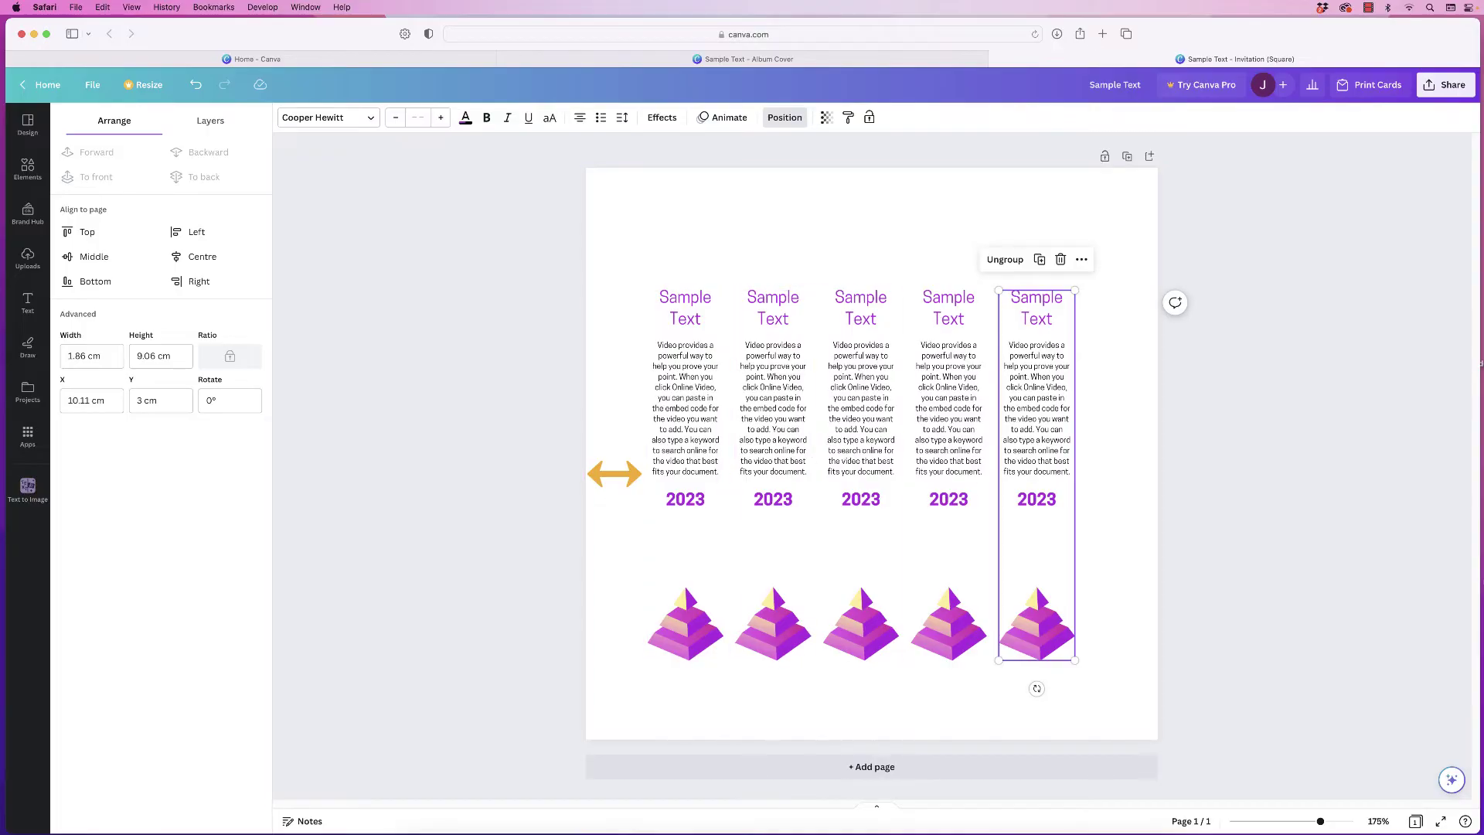
# Nudge the last columns right, then space all five columns evenly horizontally
pyautogui.press('Right')
pyautogui.press('Right')
pyautogui.press('Right')
pyautogui.press('Right')
pyautogui.press('Right')
pyautogui.press('Right')
pyautogui.press('Right')
pyautogui.press('Right')
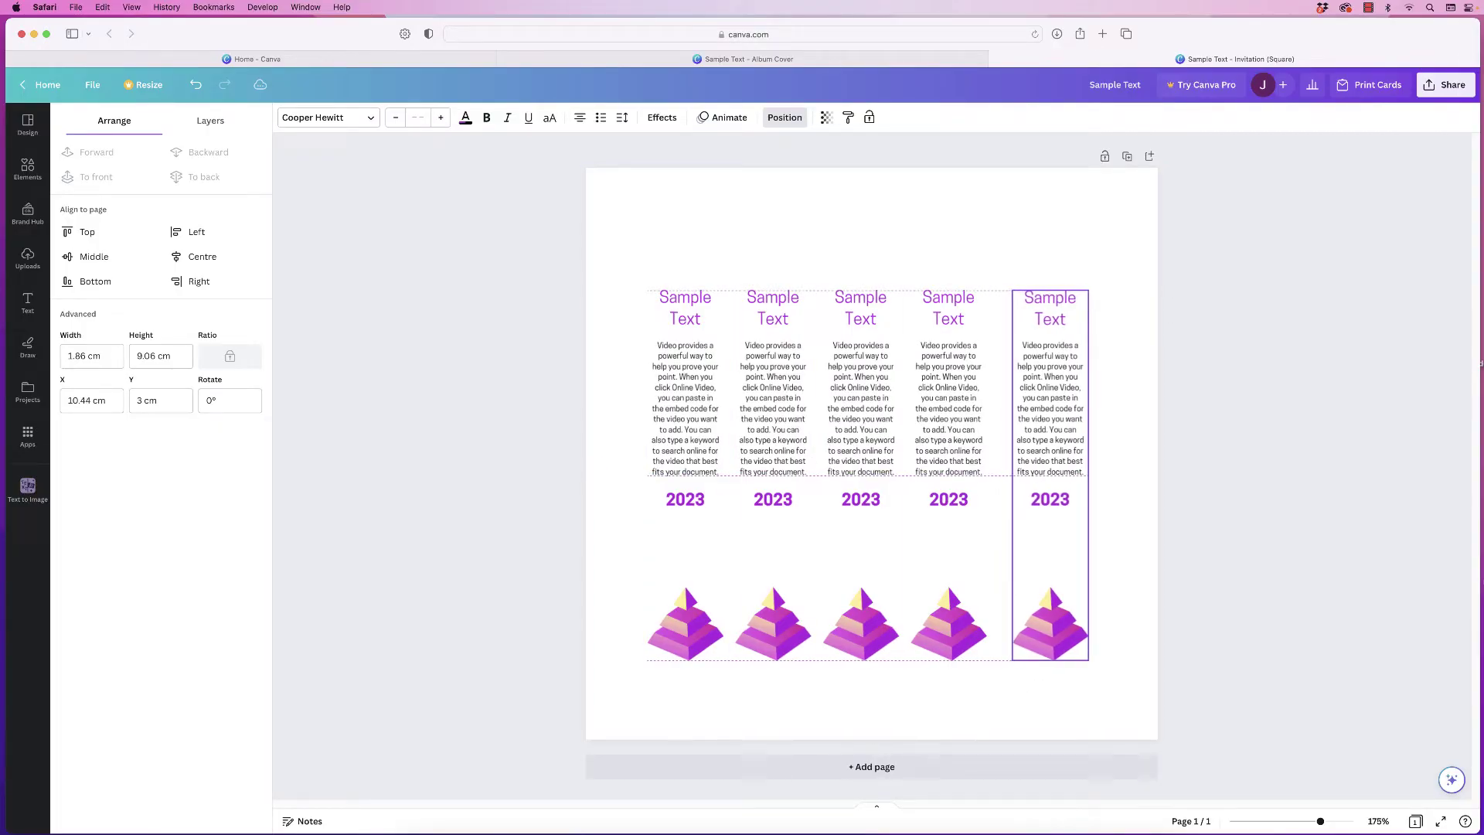
pyautogui.moveTo(948, 545); pyautogui.dragTo(956, 545)
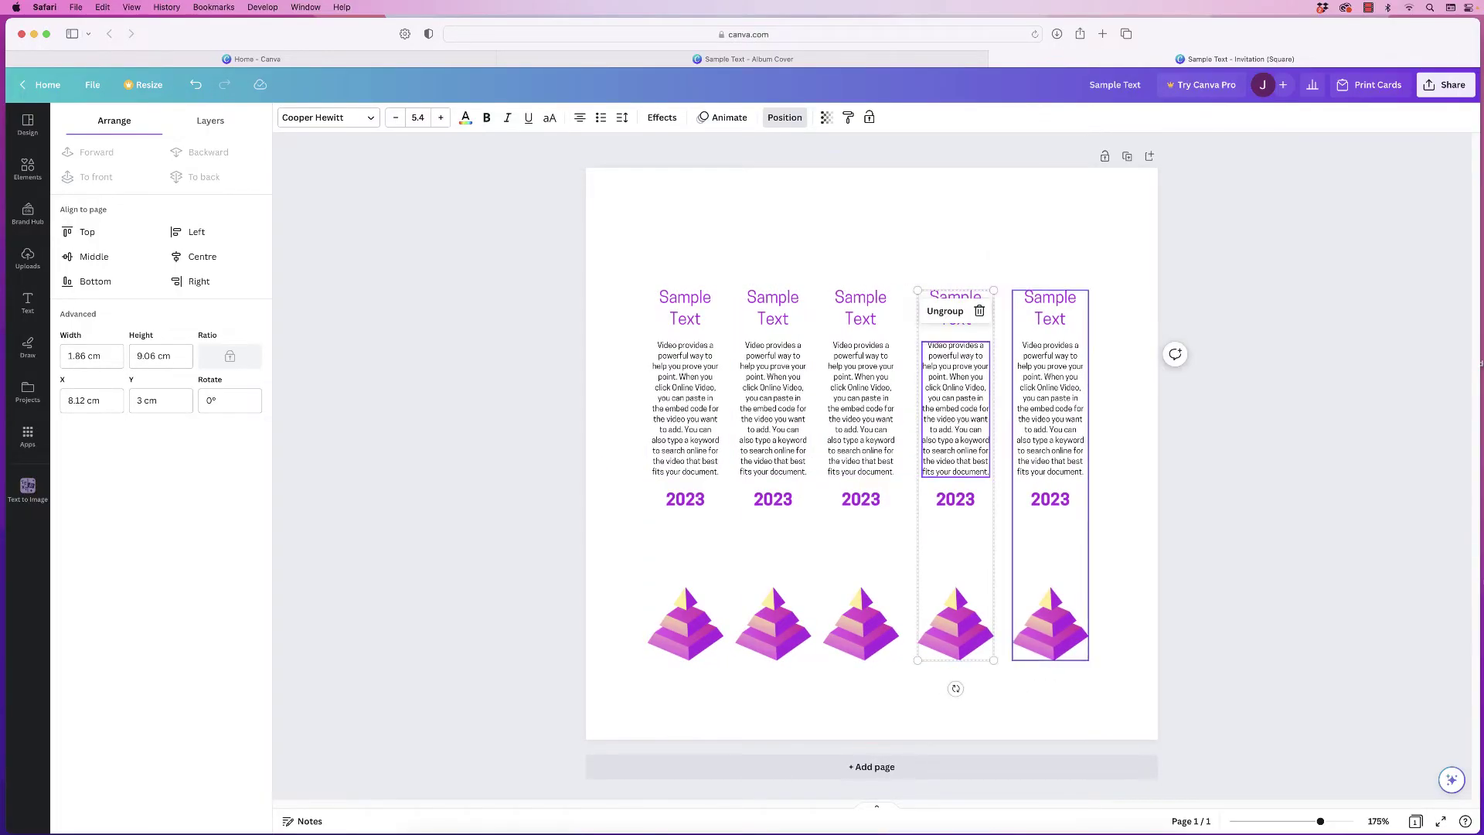
pyautogui.moveTo(1078, 274); pyautogui.dragTo(696, 348)
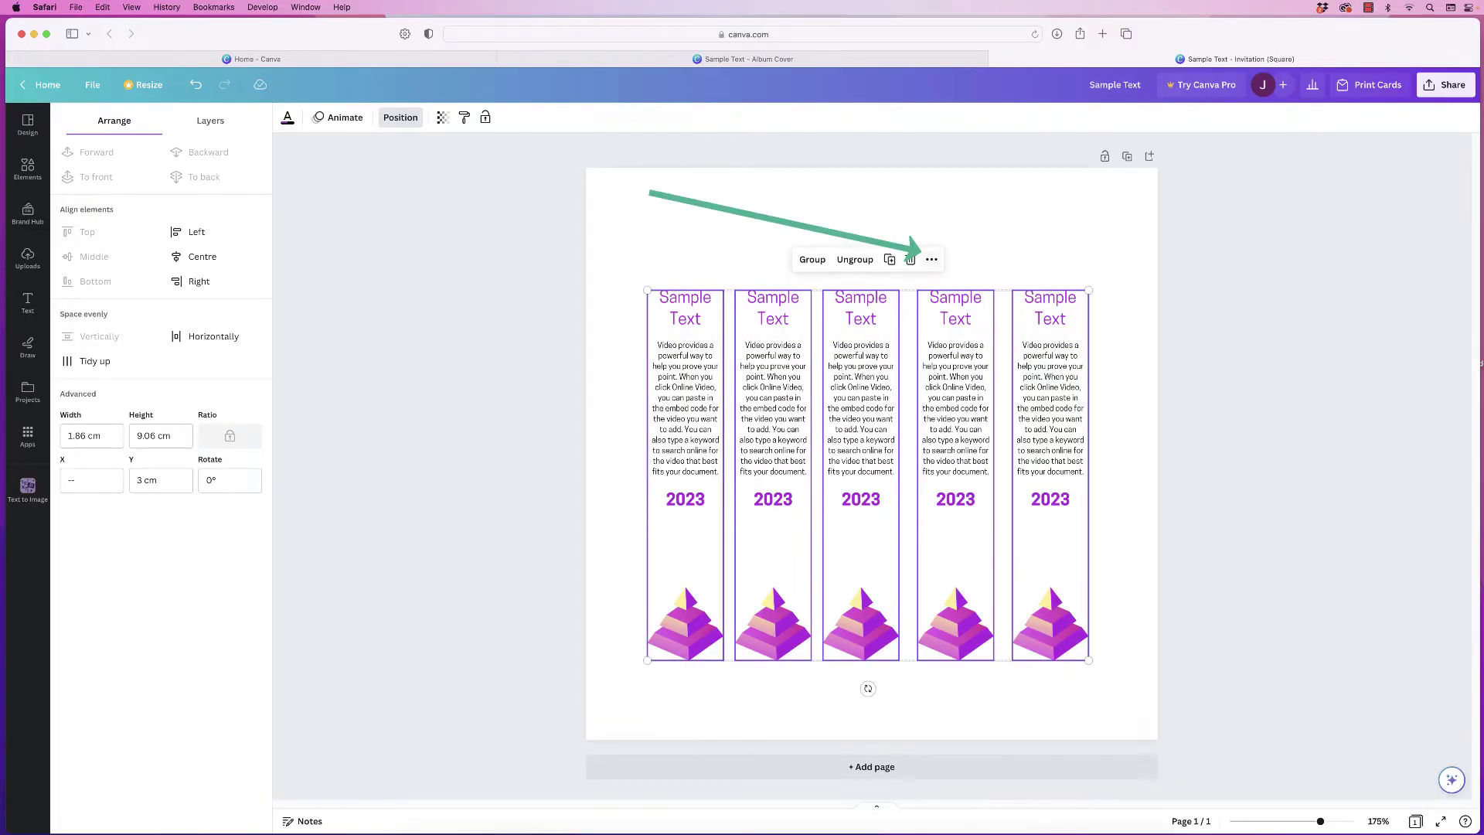
pyautogui.click(932, 258)
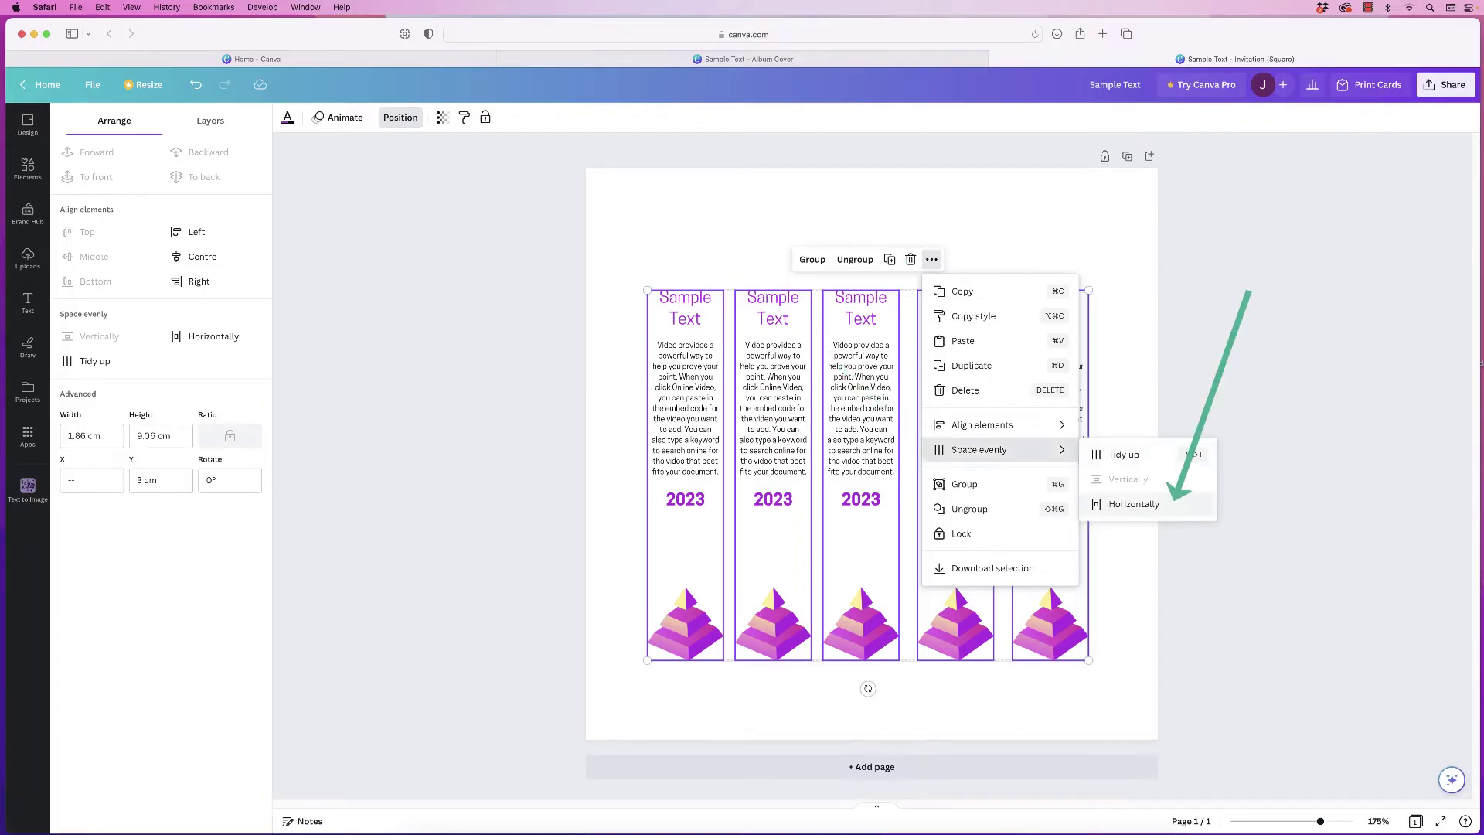
pyautogui.click(1133, 503)
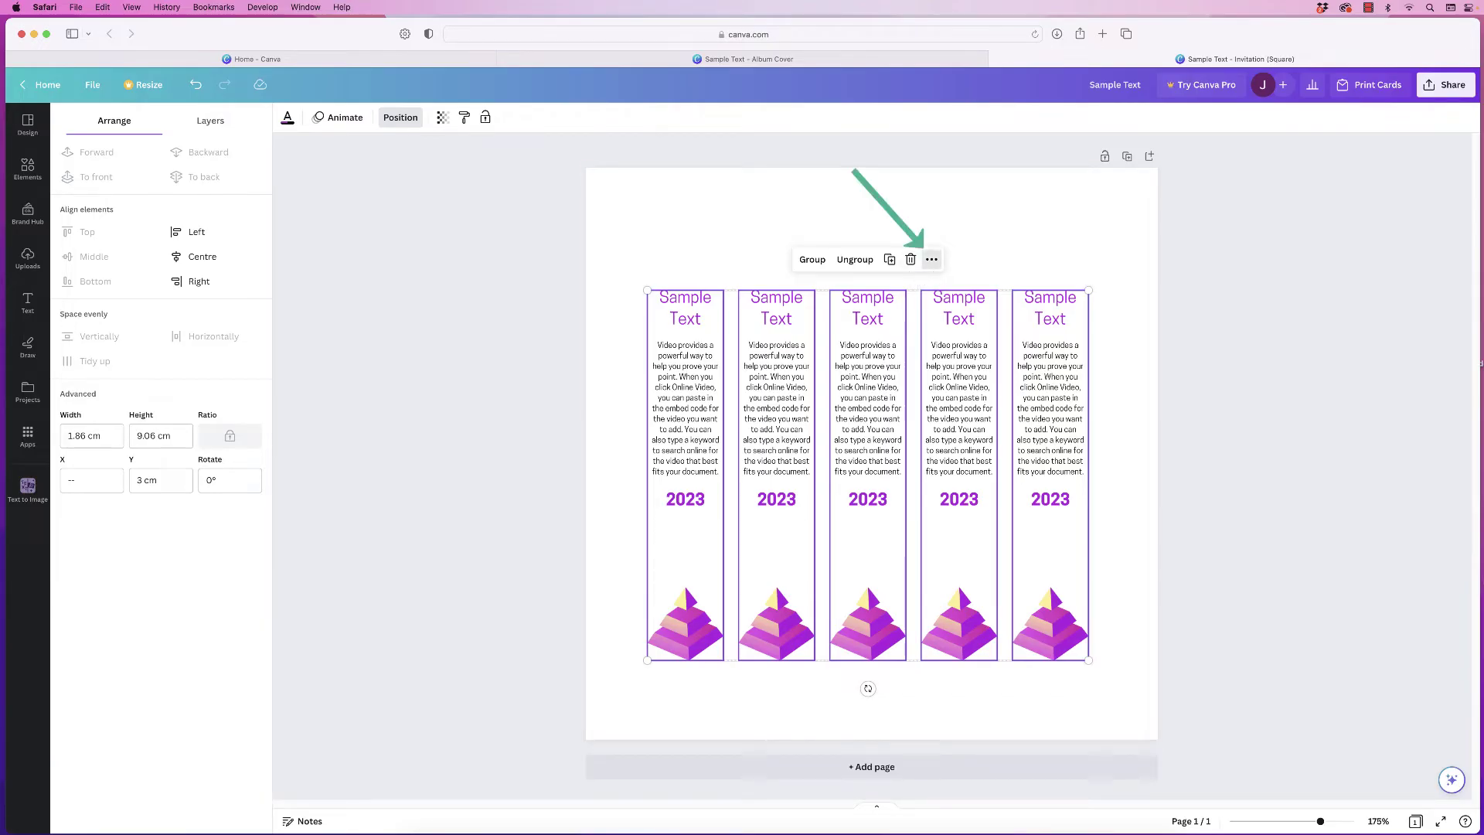
pyautogui.click(930, 259)
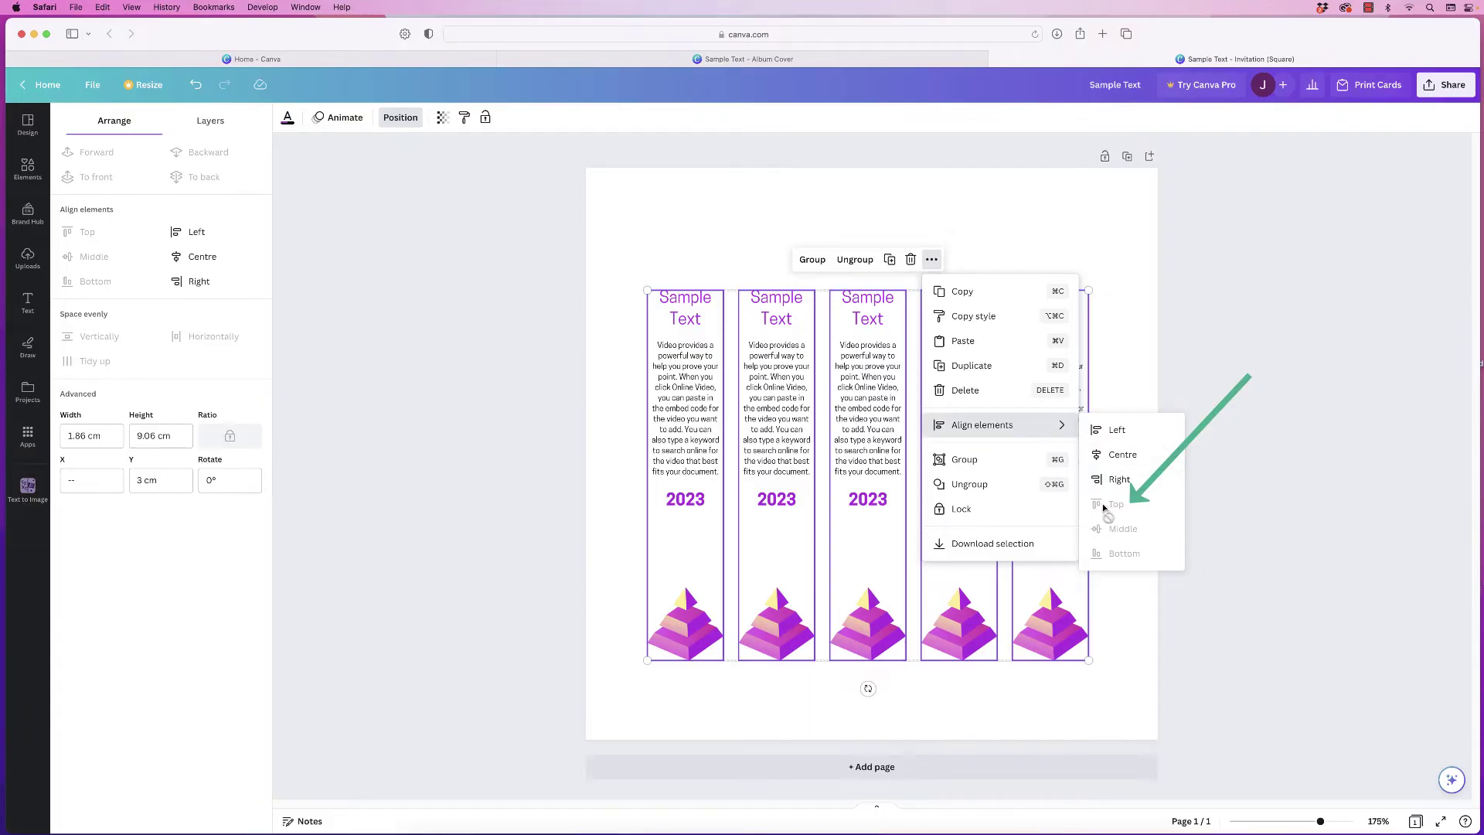
pyautogui.click(1113, 545)
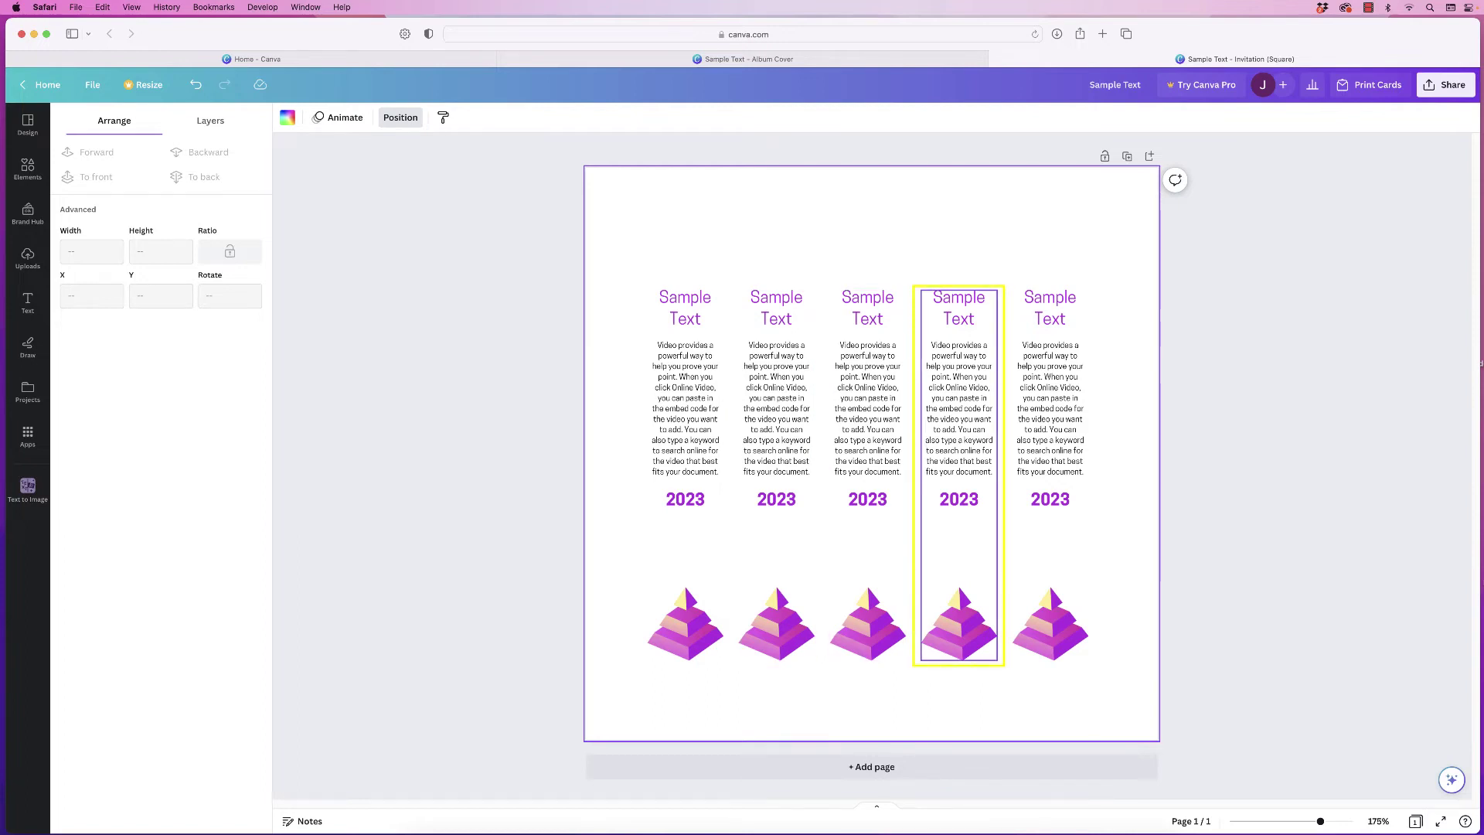
# Raise the second and fourth columns above the other three, then select all five columns
pyautogui.click(959, 406)
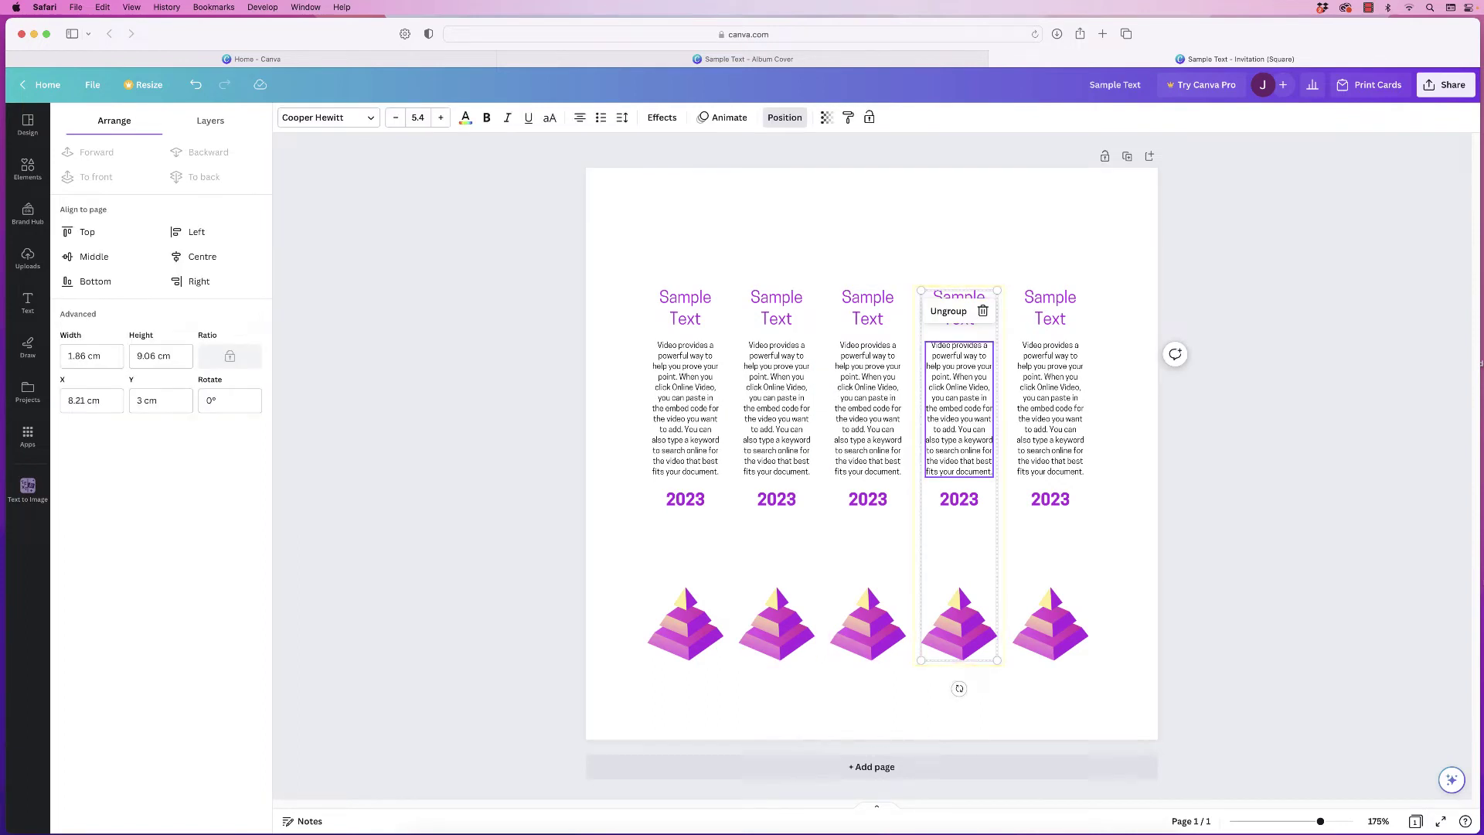
pyautogui.press('Escape')
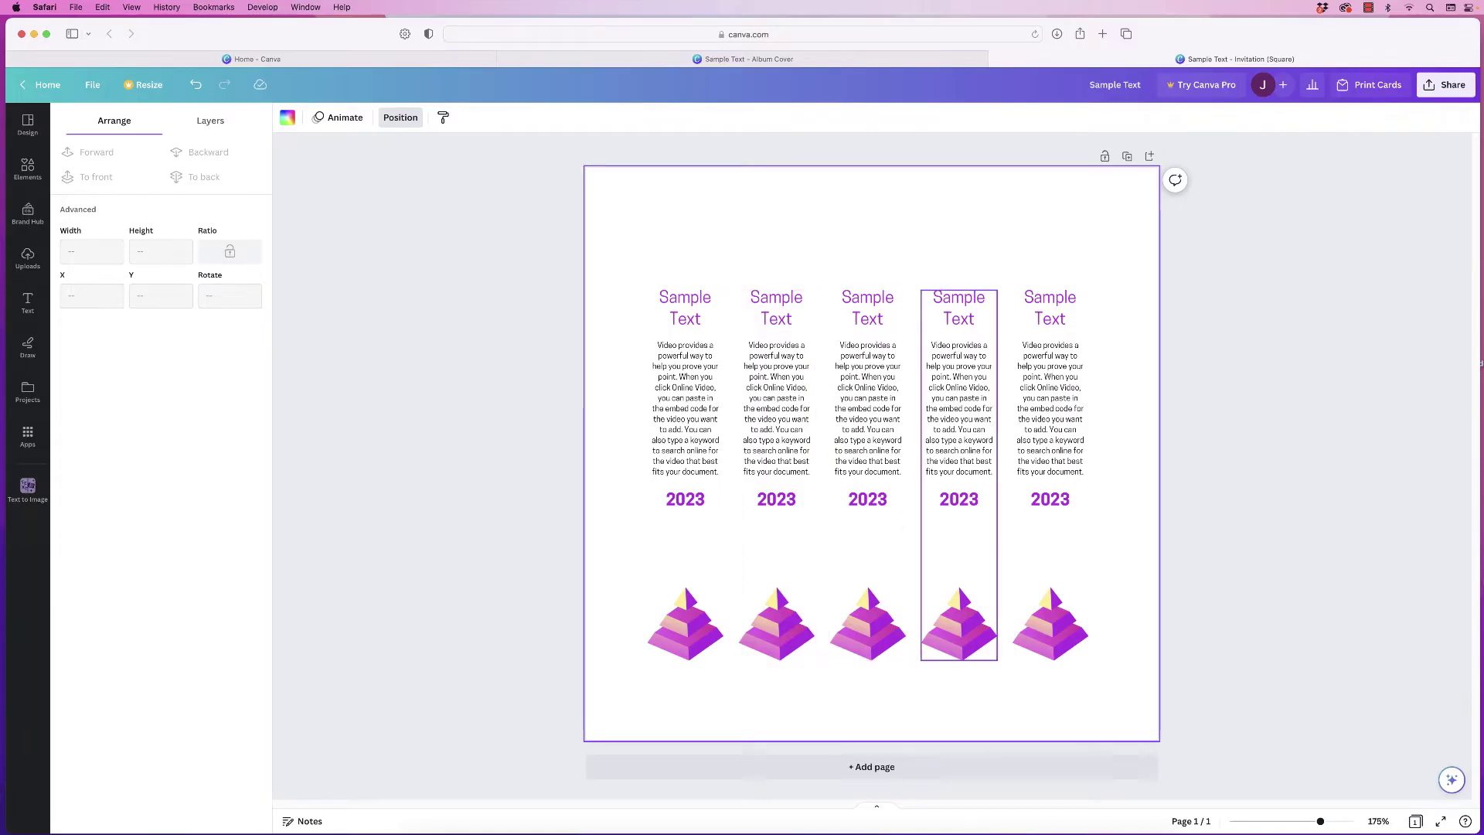
pyautogui.click(959, 464)
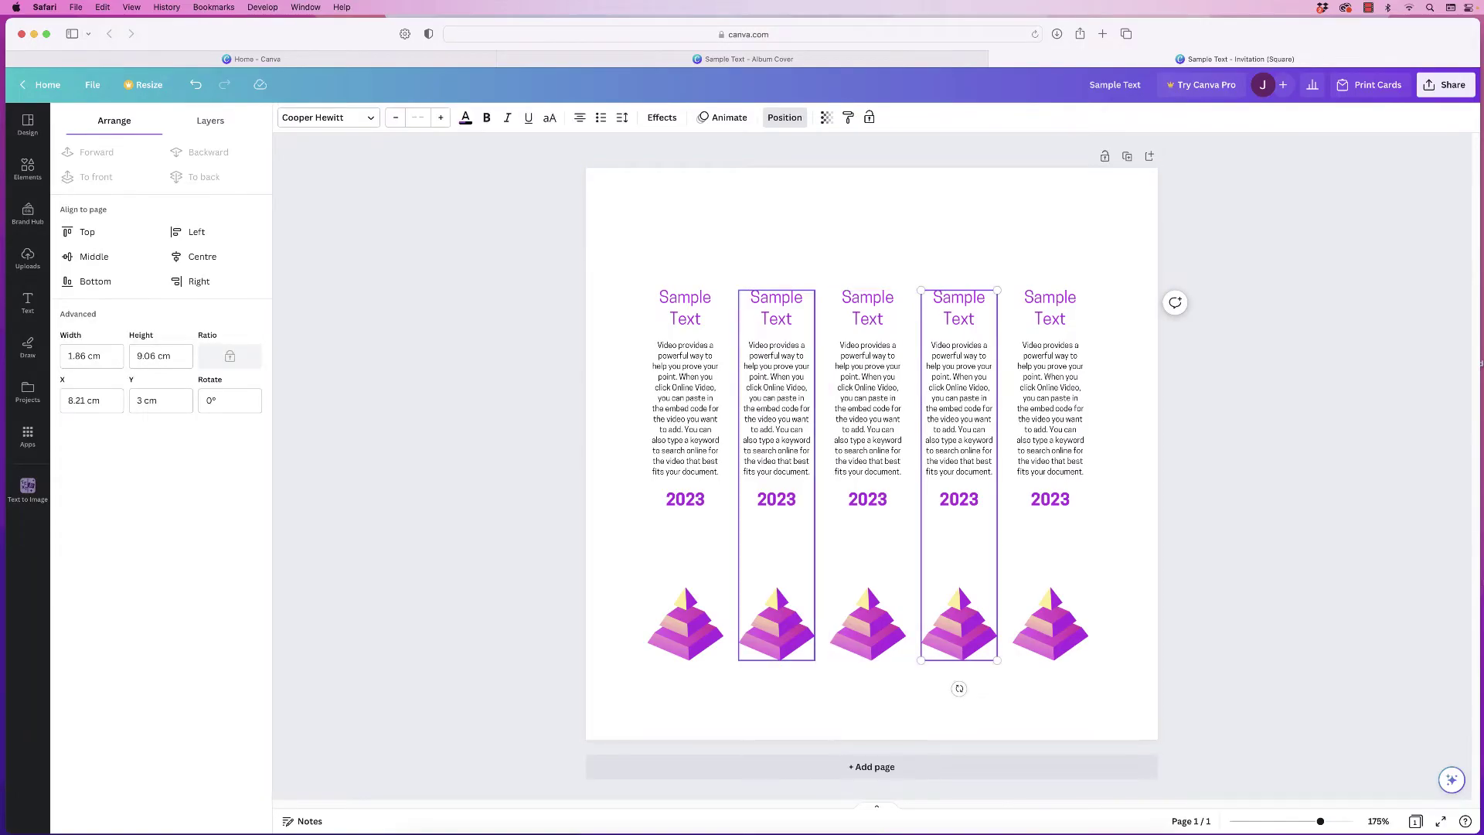
pyautogui.keyDown('shift'); pyautogui.click(776, 406); pyautogui.keyUp('shift')
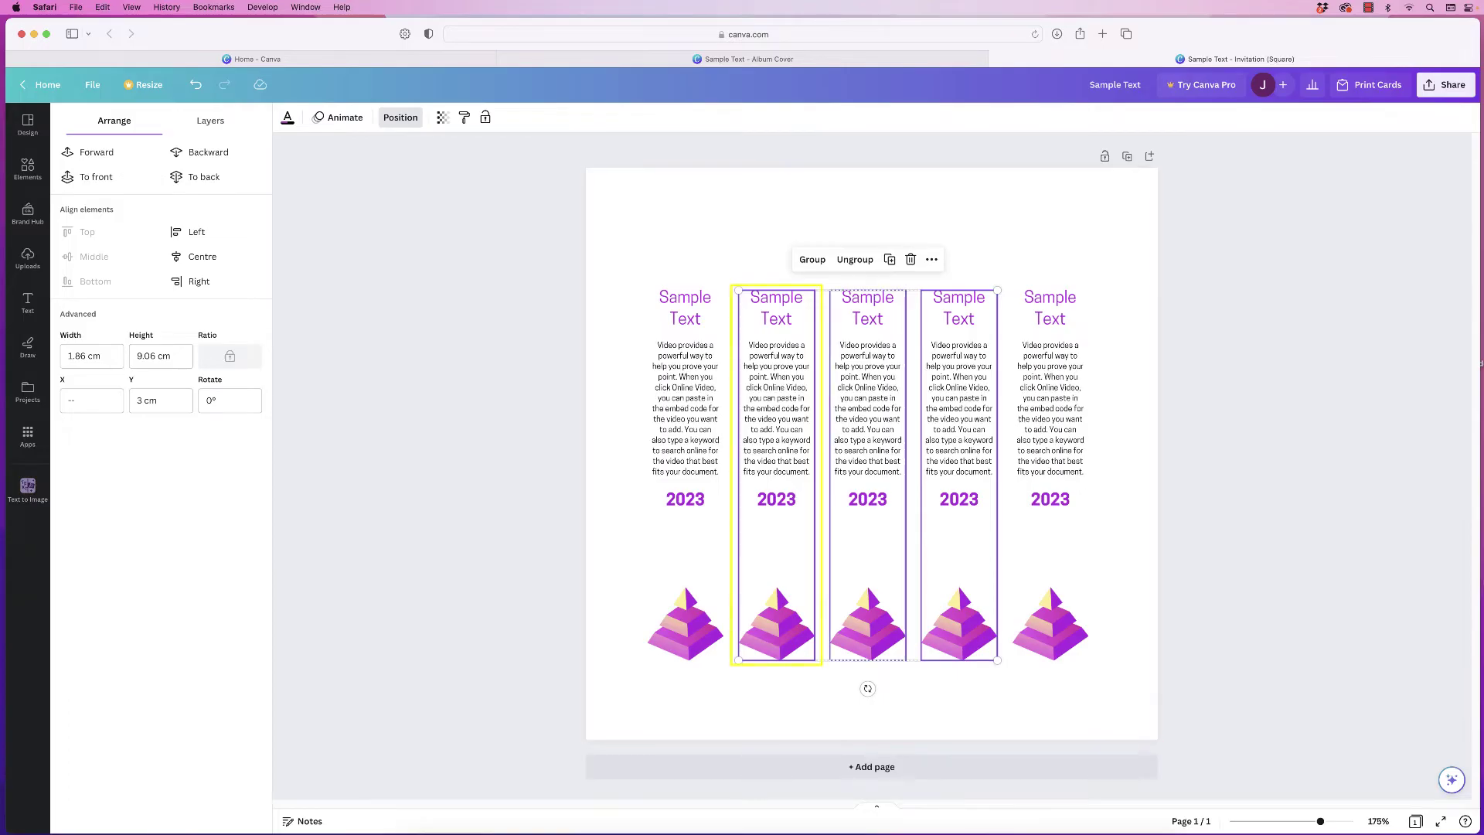
pyautogui.moveTo(867, 465); pyautogui.dragTo(868, 426)
pyautogui.press('Up')
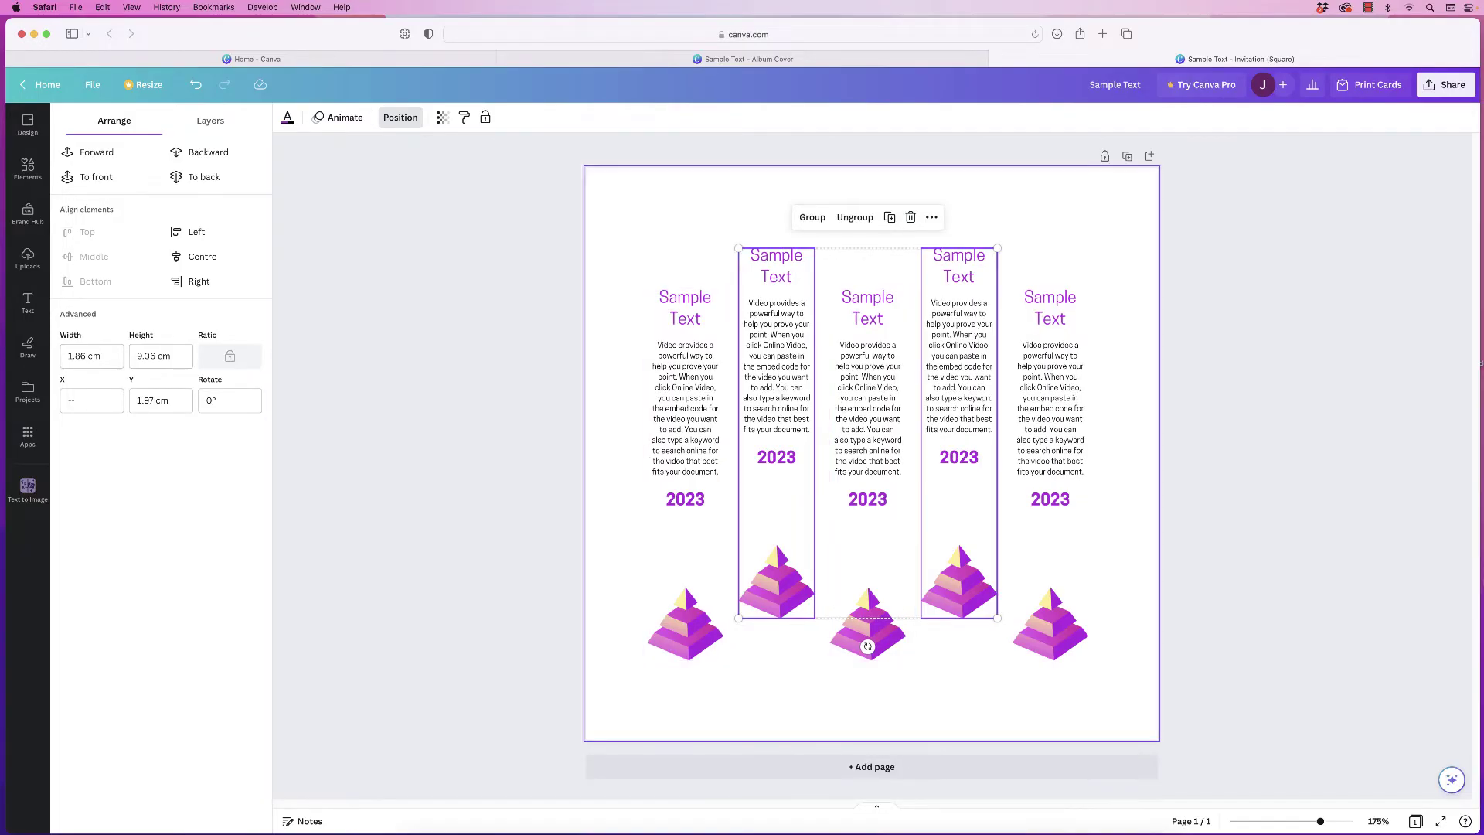
pyautogui.press('Escape')
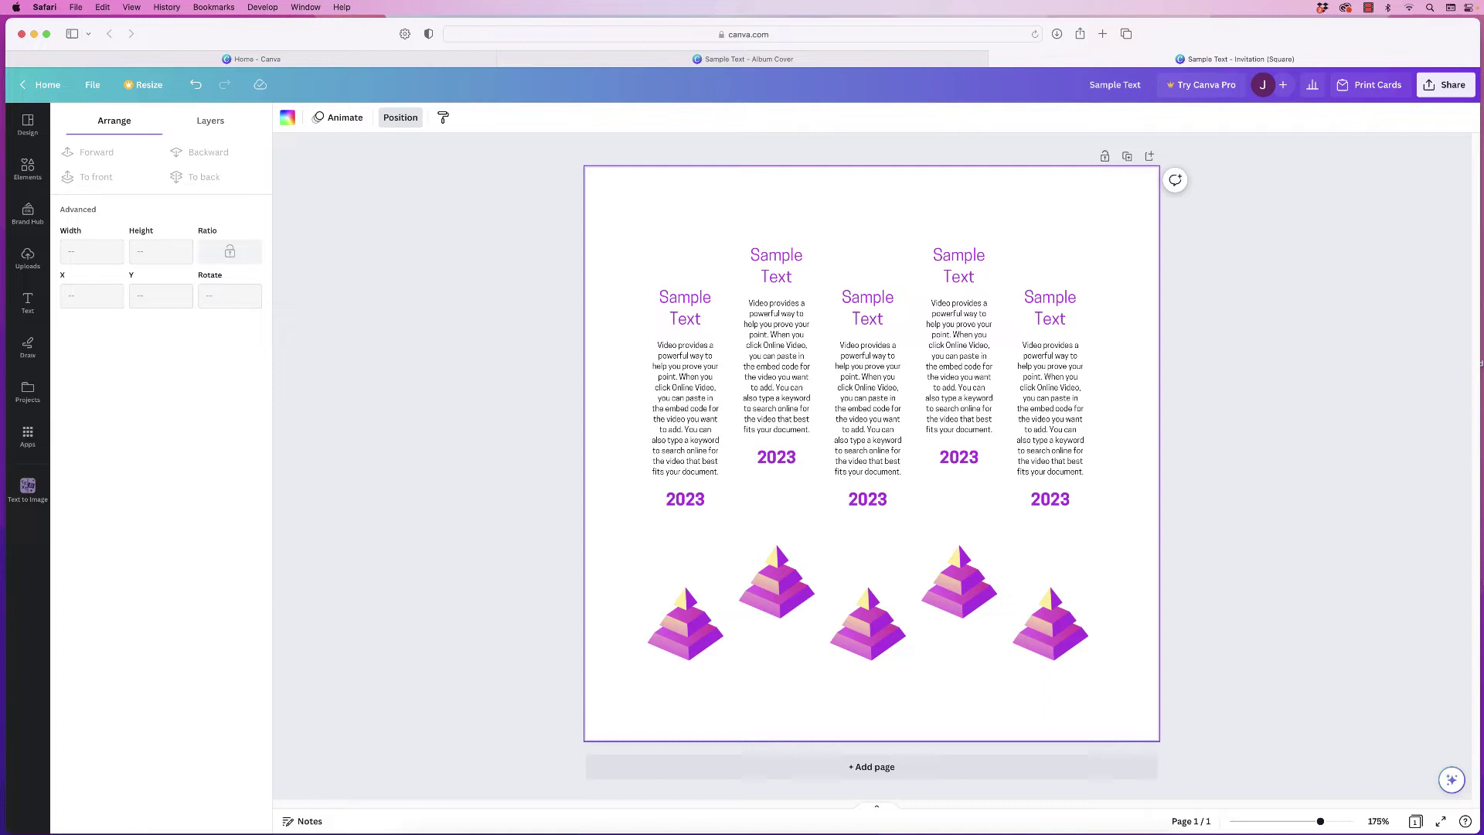
pyautogui.moveTo(1101, 266); pyautogui.dragTo(629, 664)
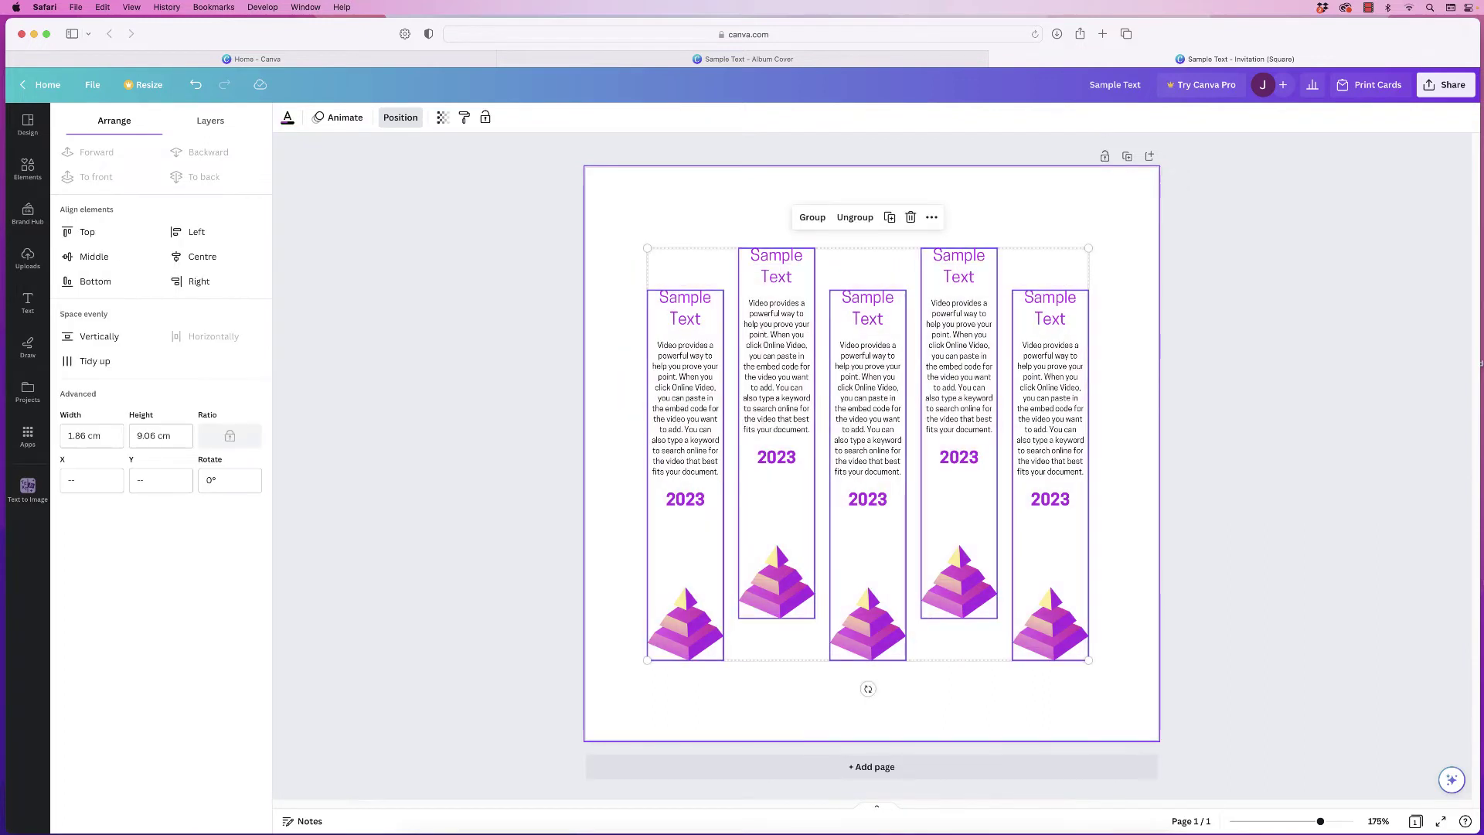
# Group the five columns, centre the group horizontally, then ungroup them
pyautogui.press('super+g')
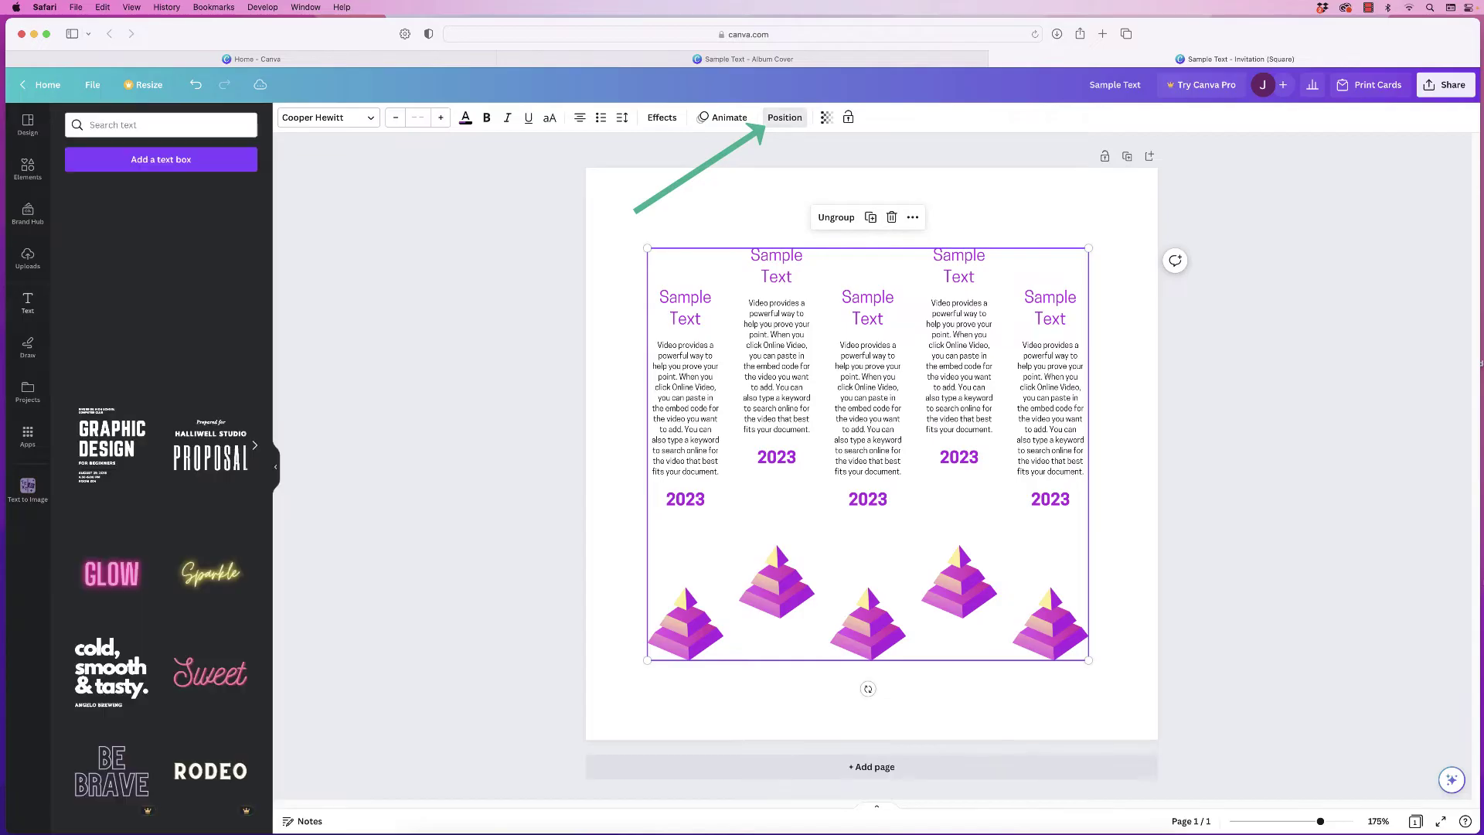
pyautogui.click(203, 258)
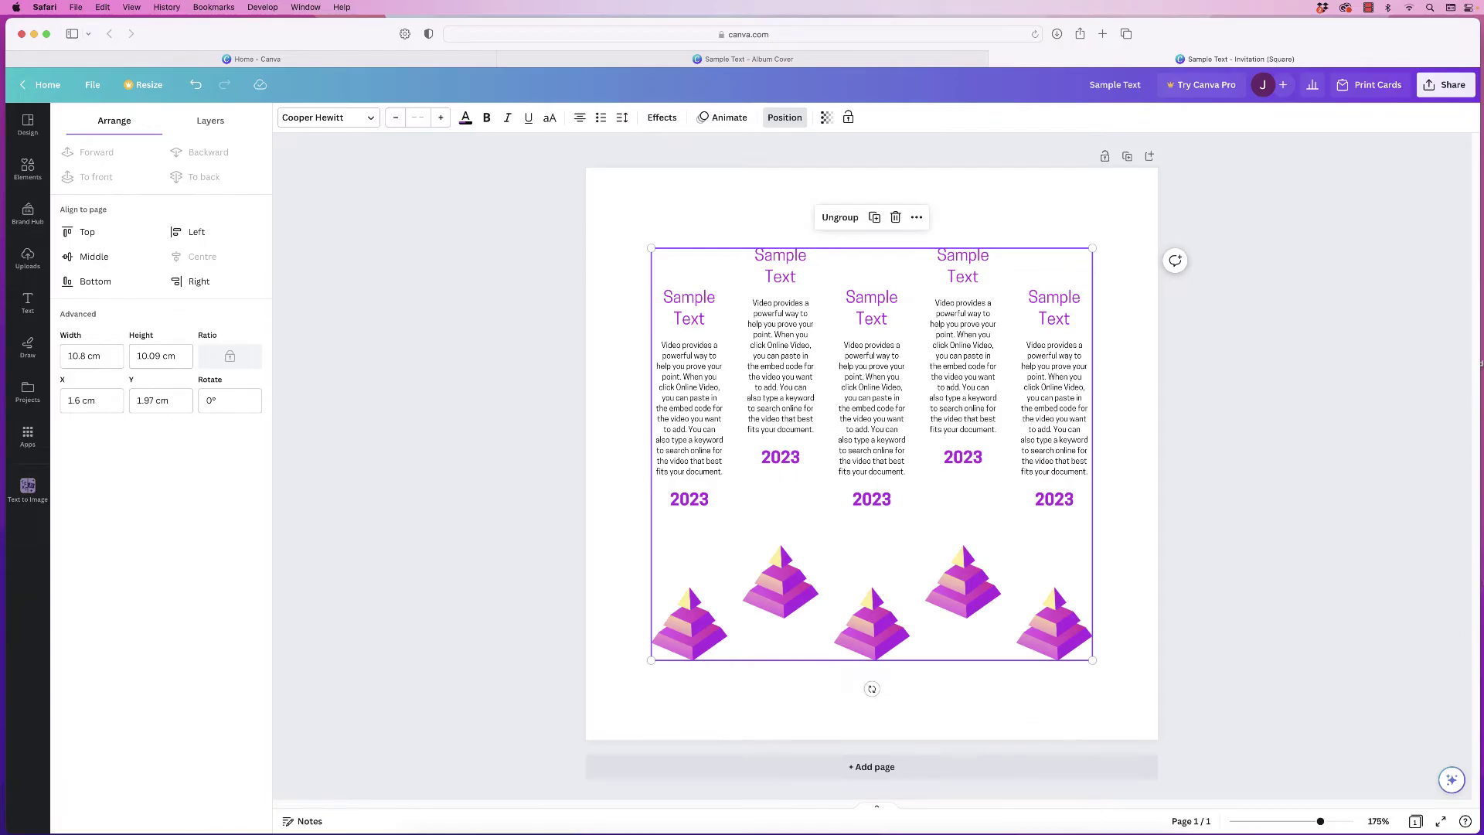
pyautogui.press('super+shift+g')
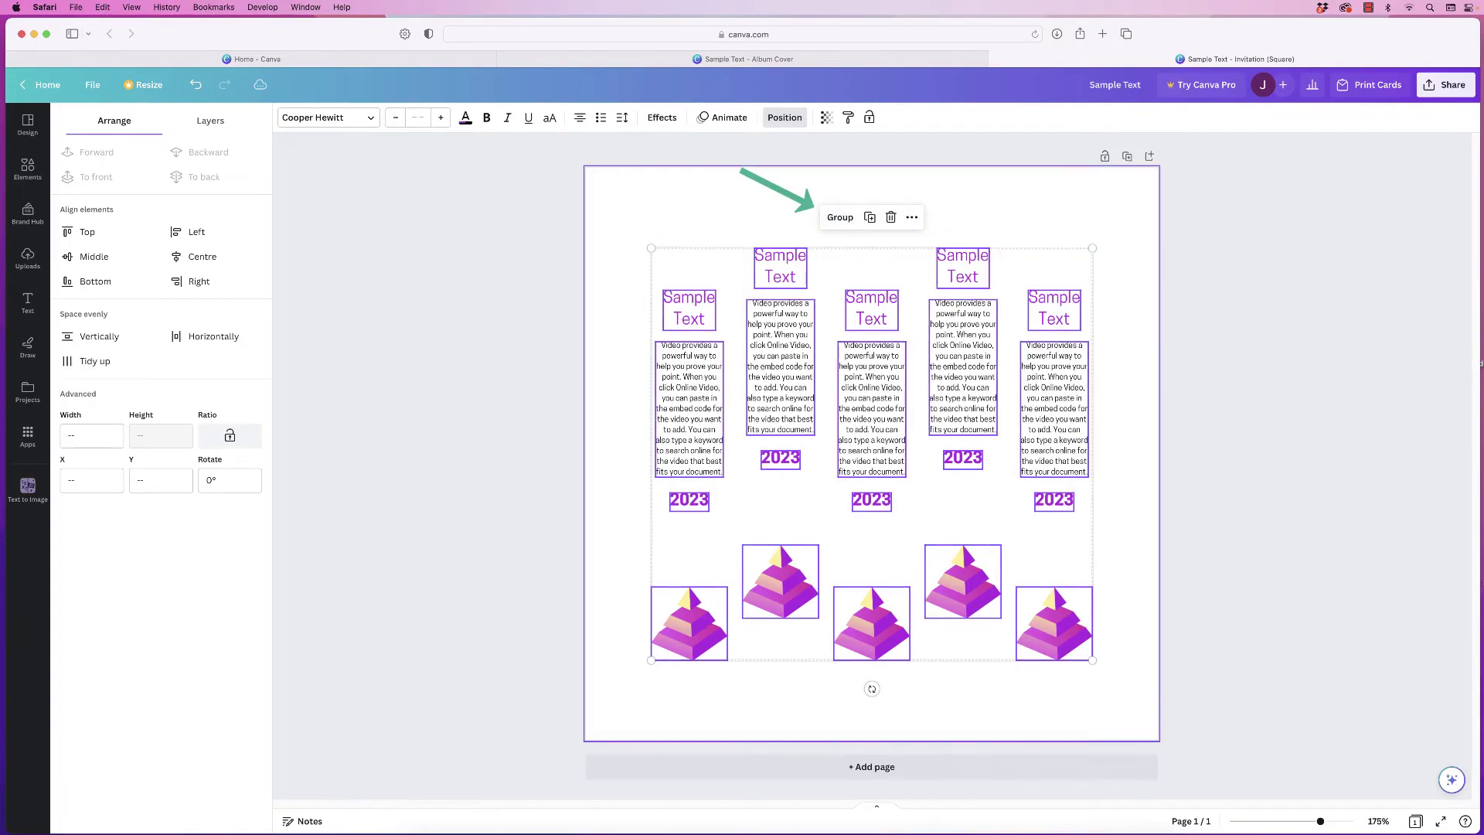
pyautogui.press('Escape')
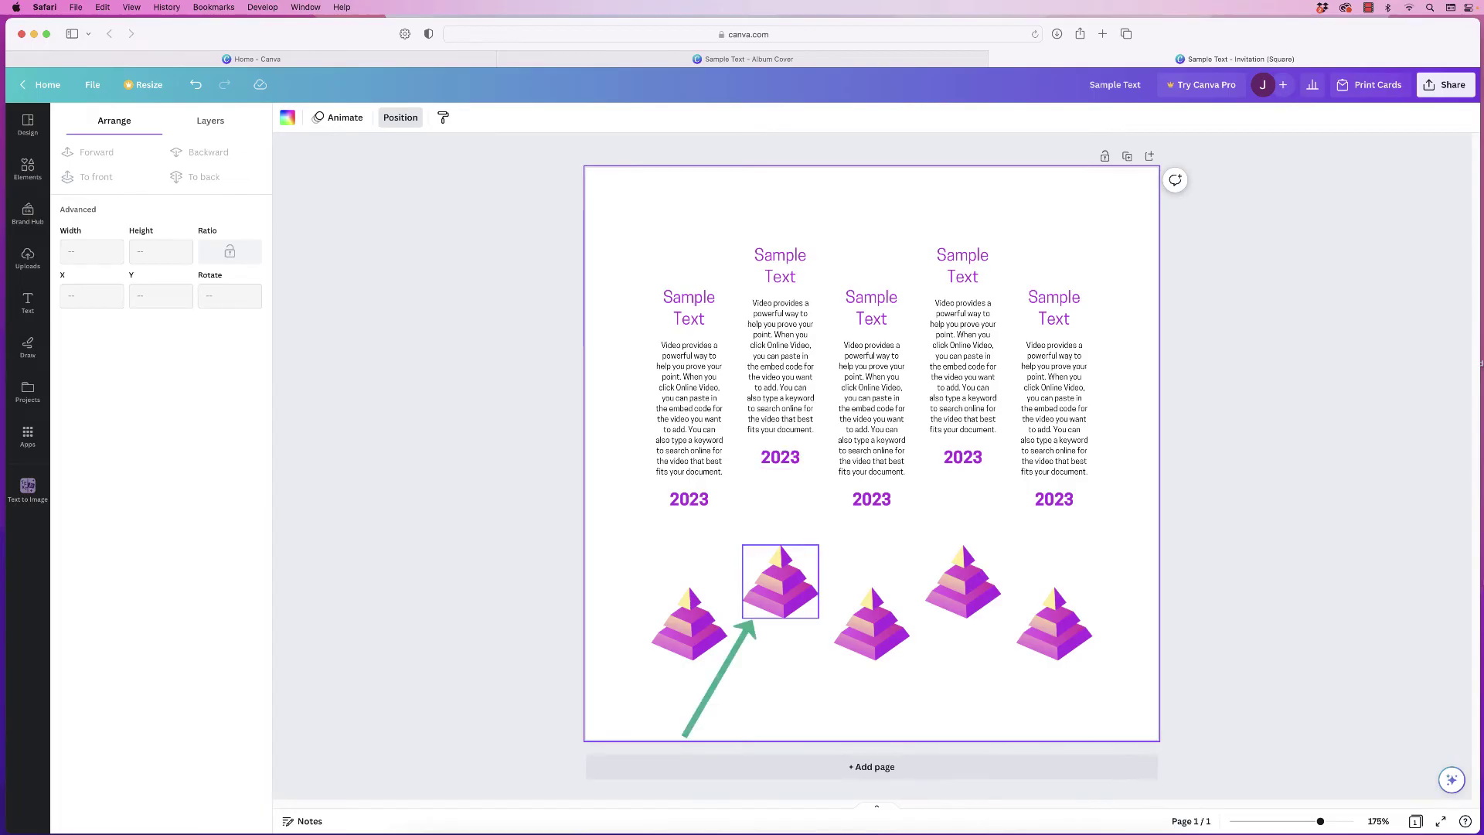
# Recolour the second pyramid's purple parts in teal, aqua and turquoise
pyautogui.click(781, 580)
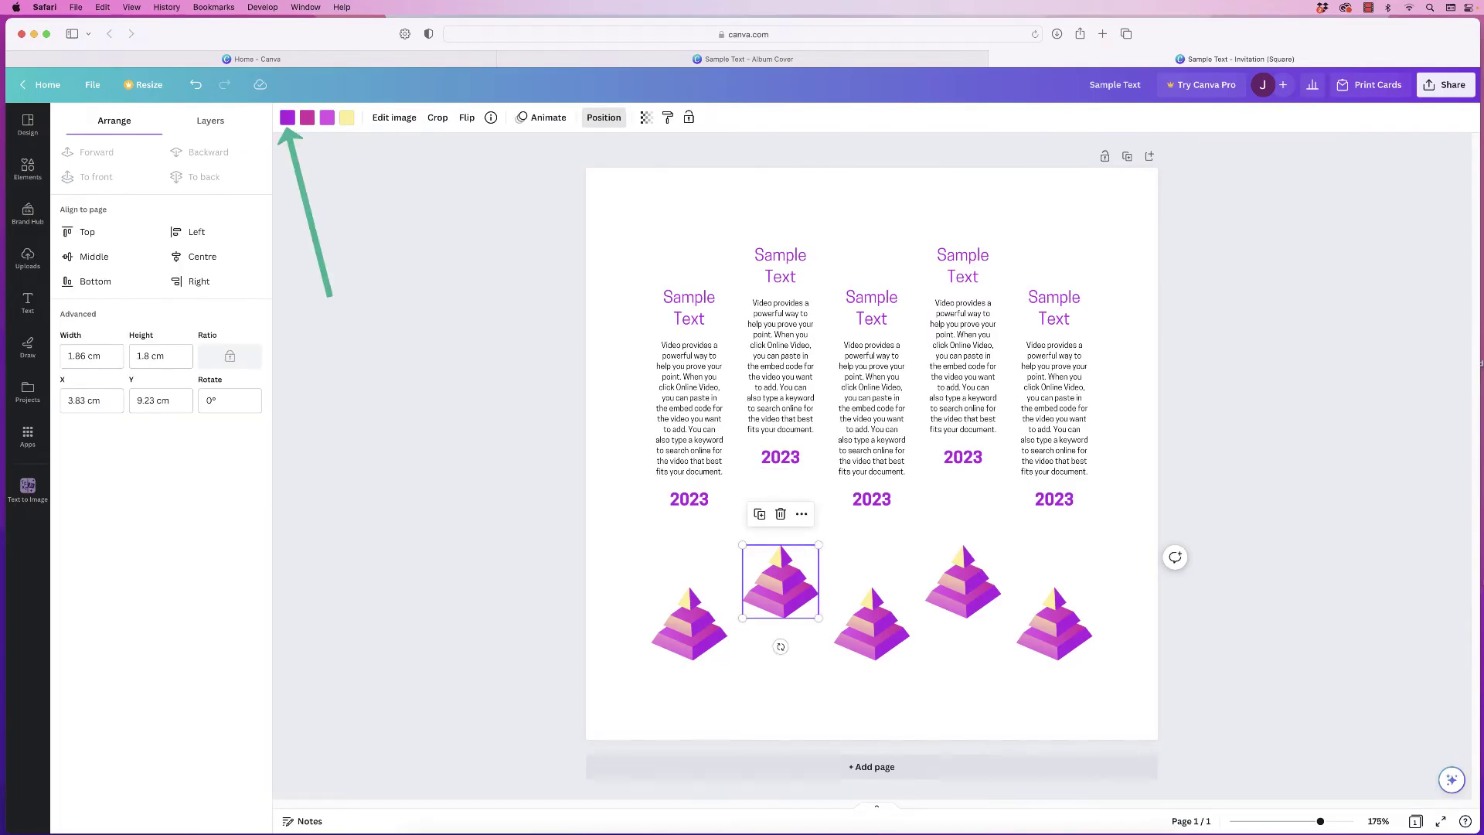
pyautogui.click(287, 117)
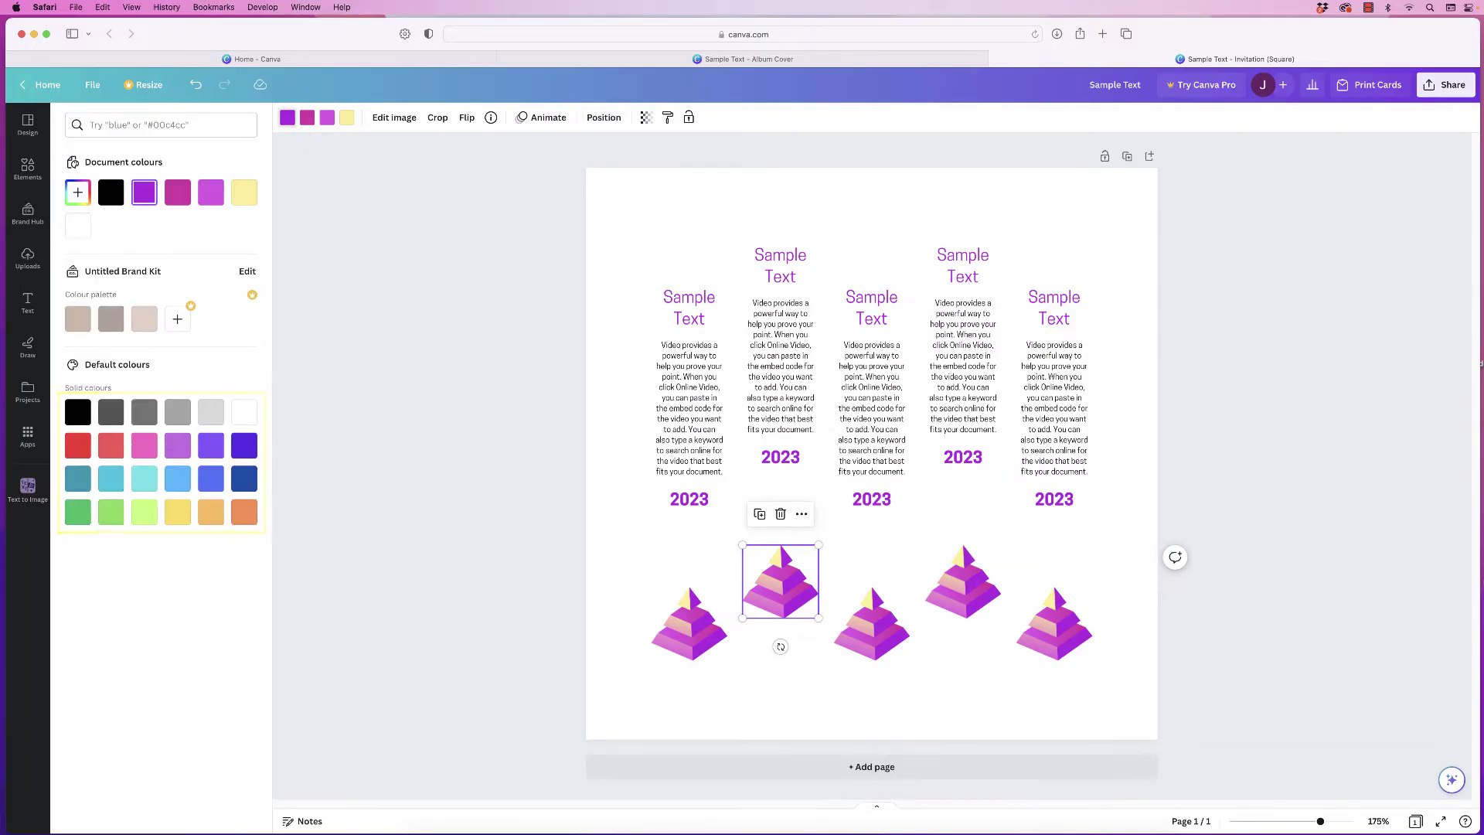
pyautogui.click(77, 478)
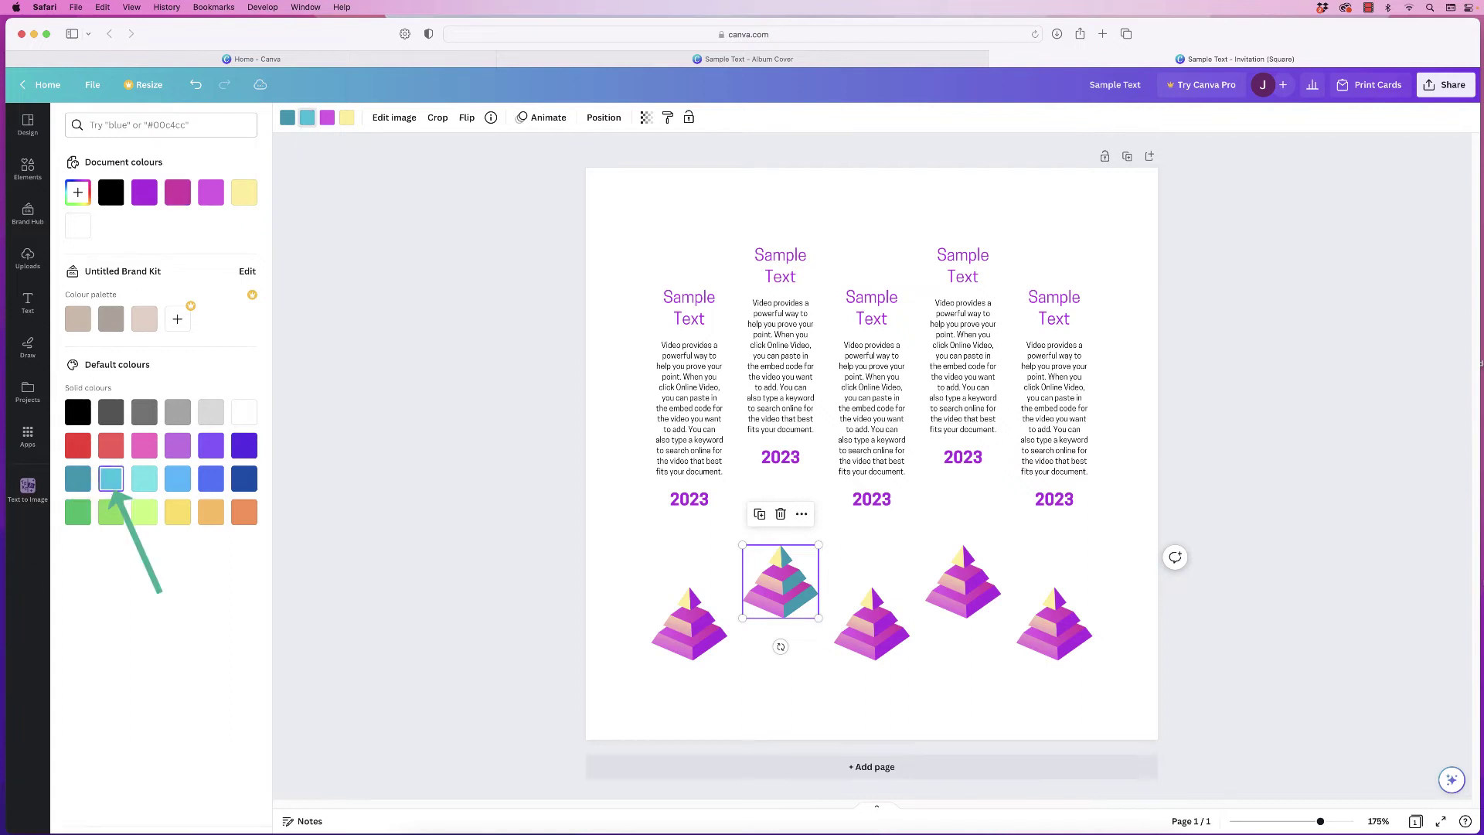
pyautogui.click(110, 478)
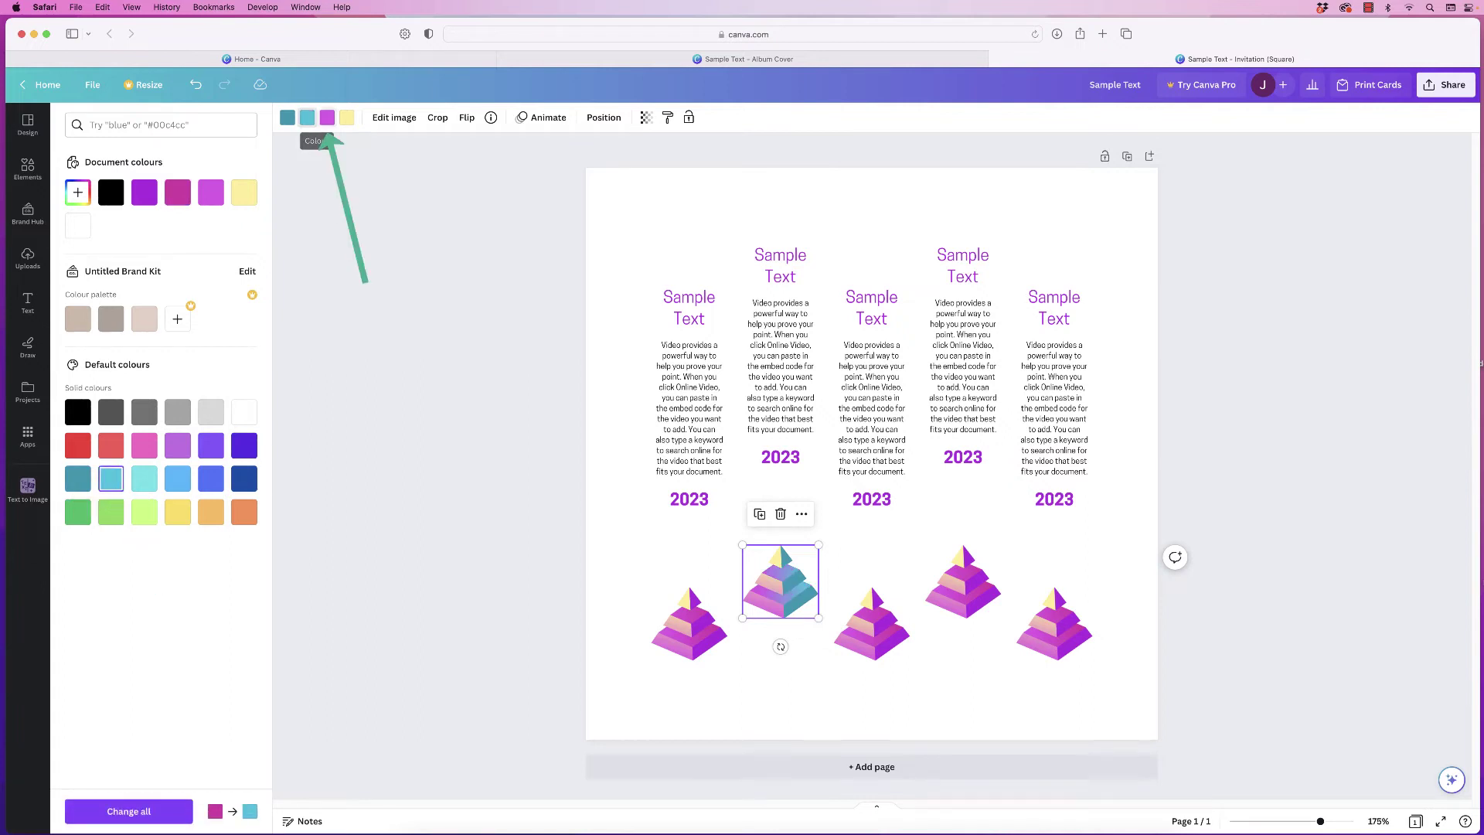
pyautogui.click(327, 116)
pyautogui.click(144, 479)
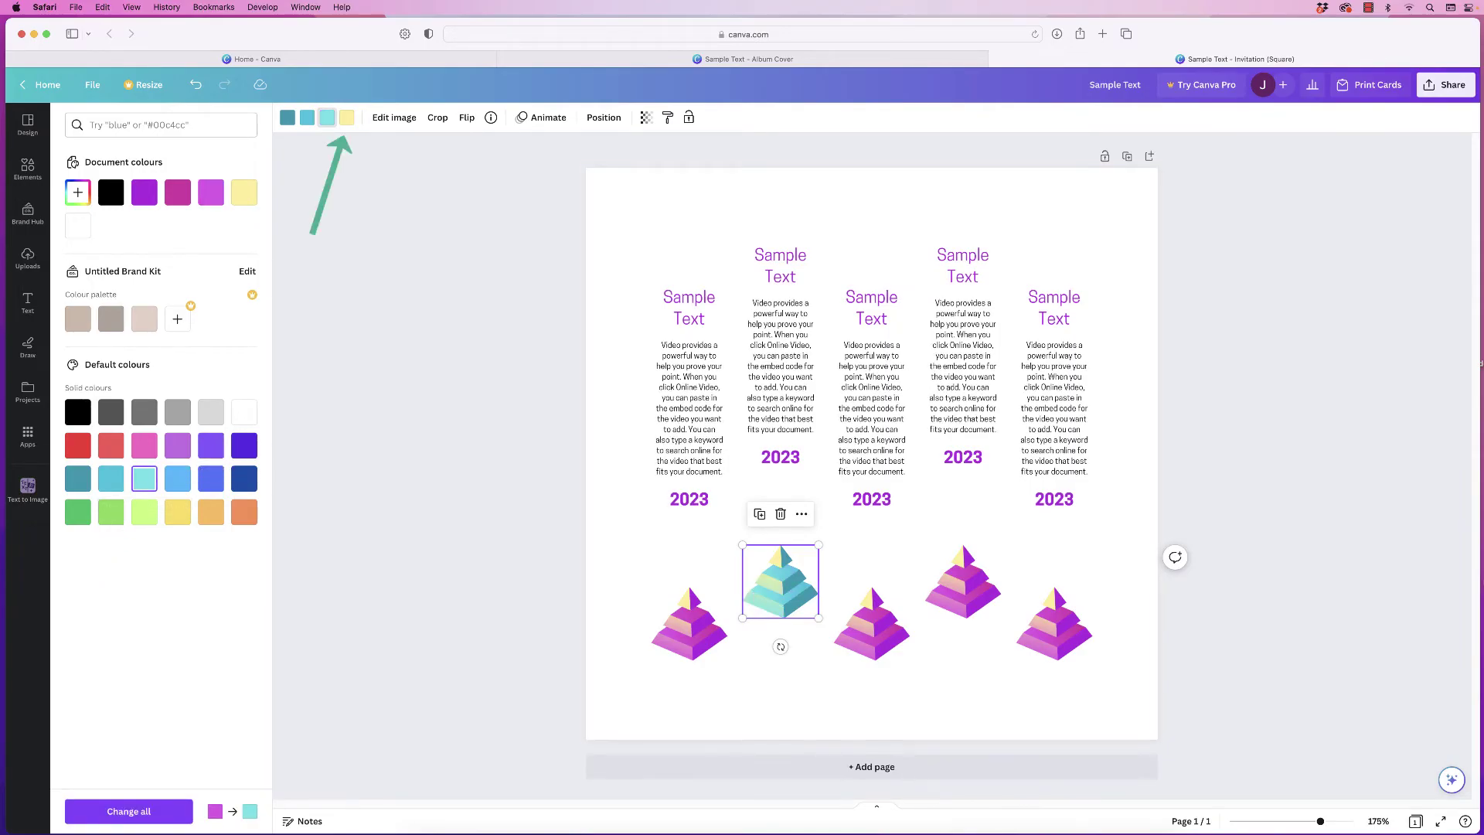
# Make the second column's 2023 and Sample Text heading teal
pyautogui.click(780, 457)
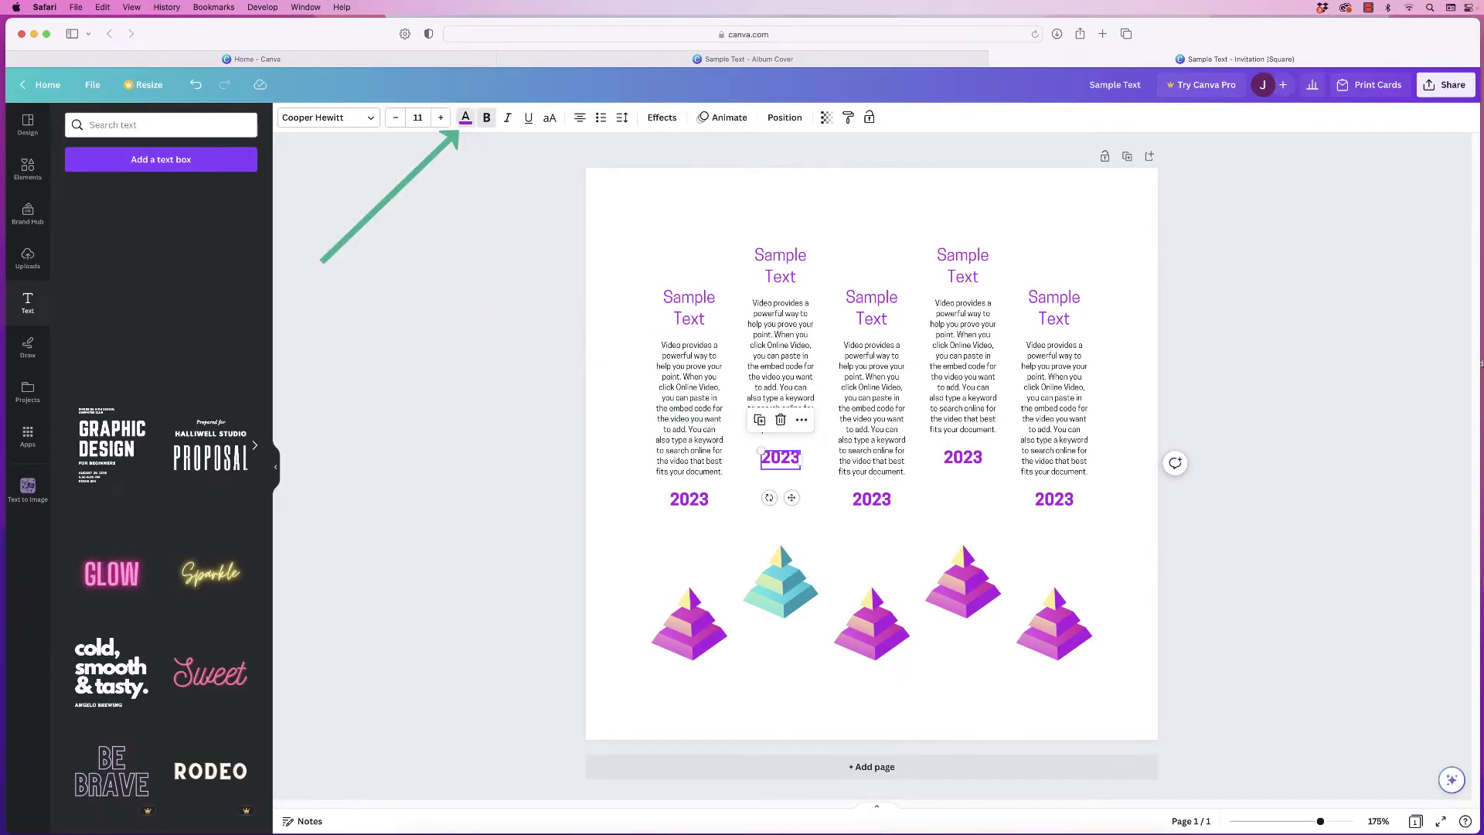
pyautogui.click(465, 117)
pyautogui.click(144, 192)
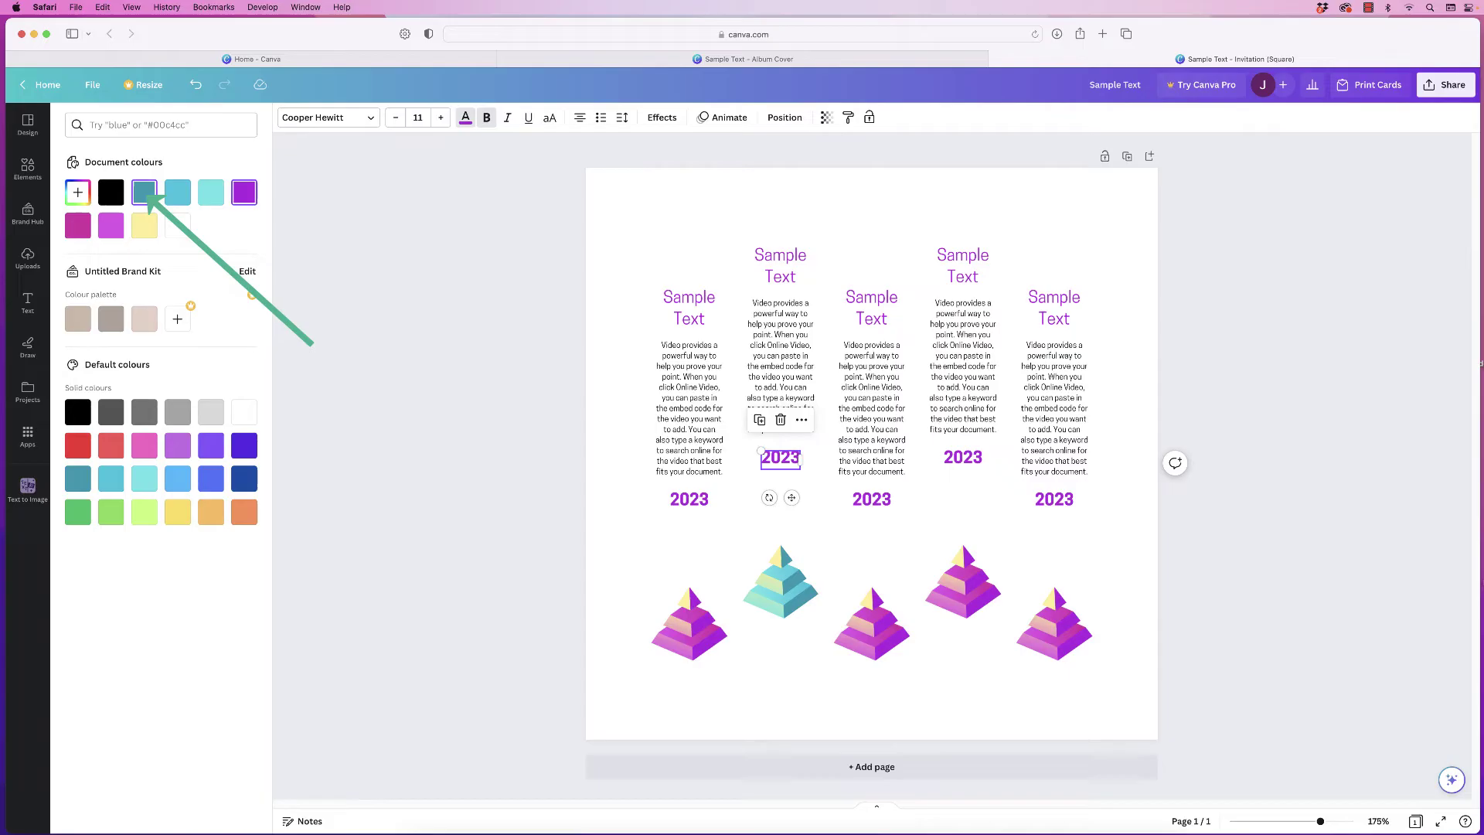
pyautogui.click(779, 265)
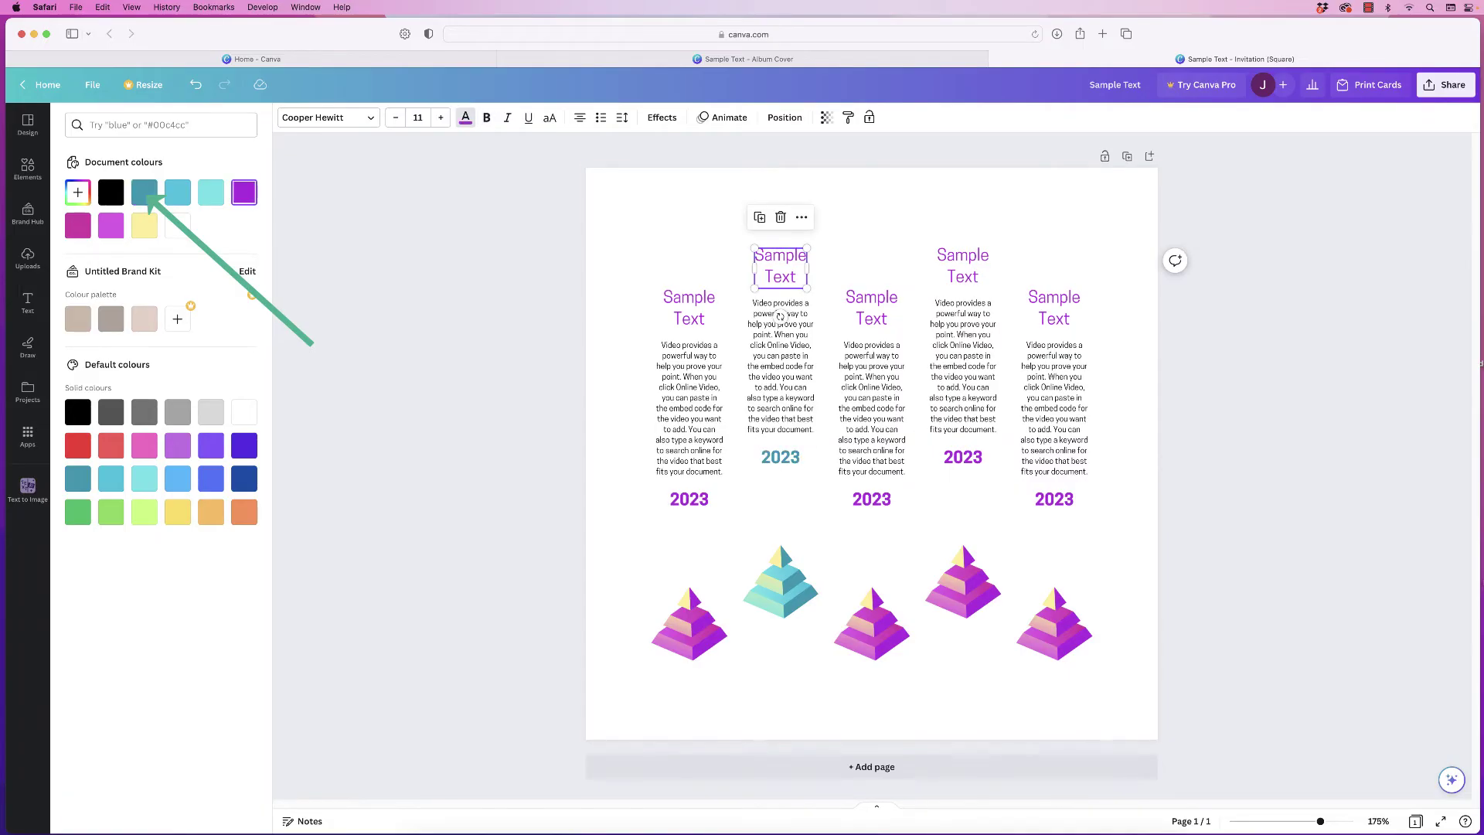
pyautogui.click(143, 193)
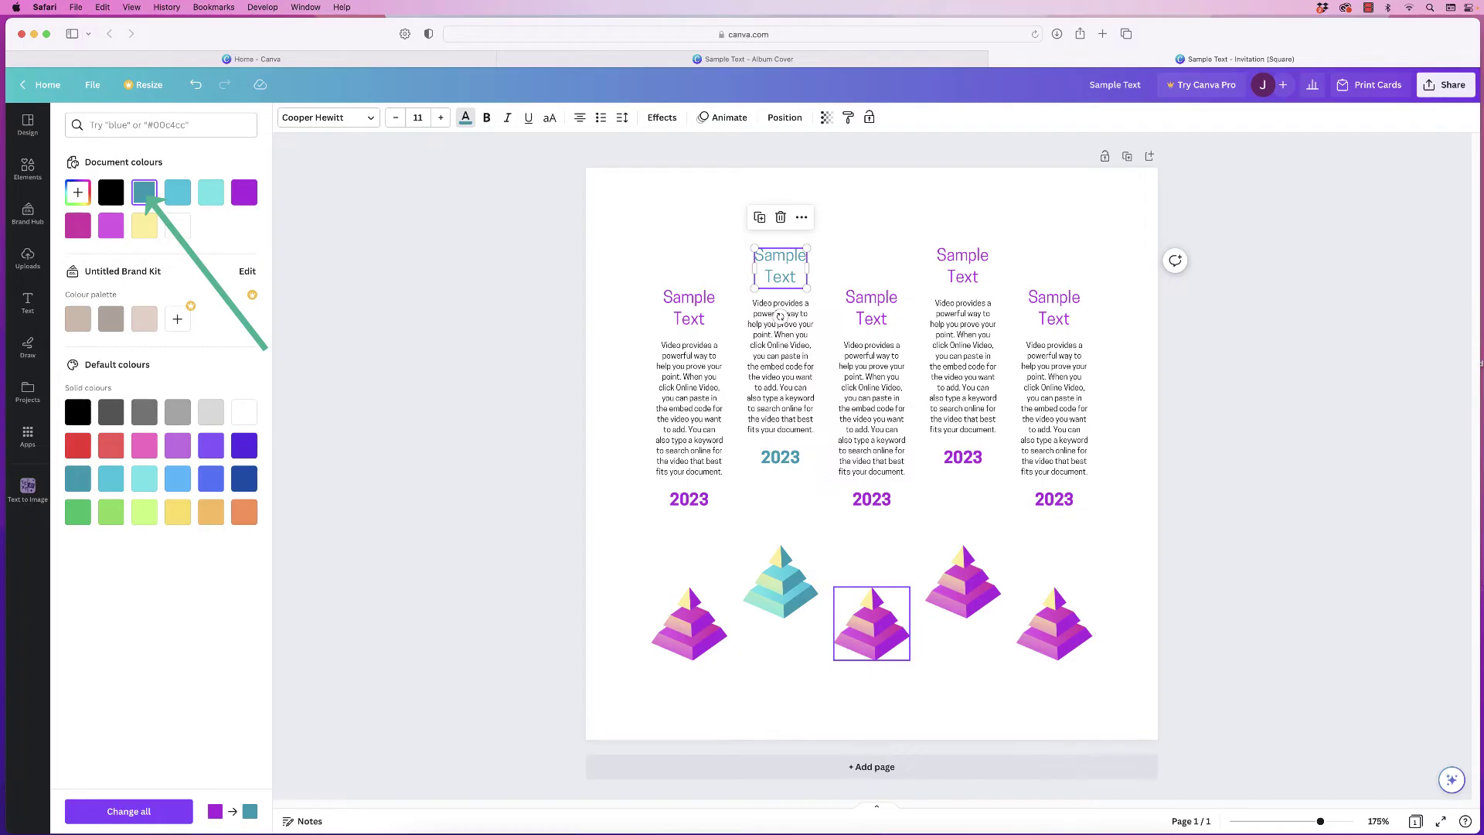
# Colour the third column's pyramid, 2023 and heading red
pyautogui.click(871, 623)
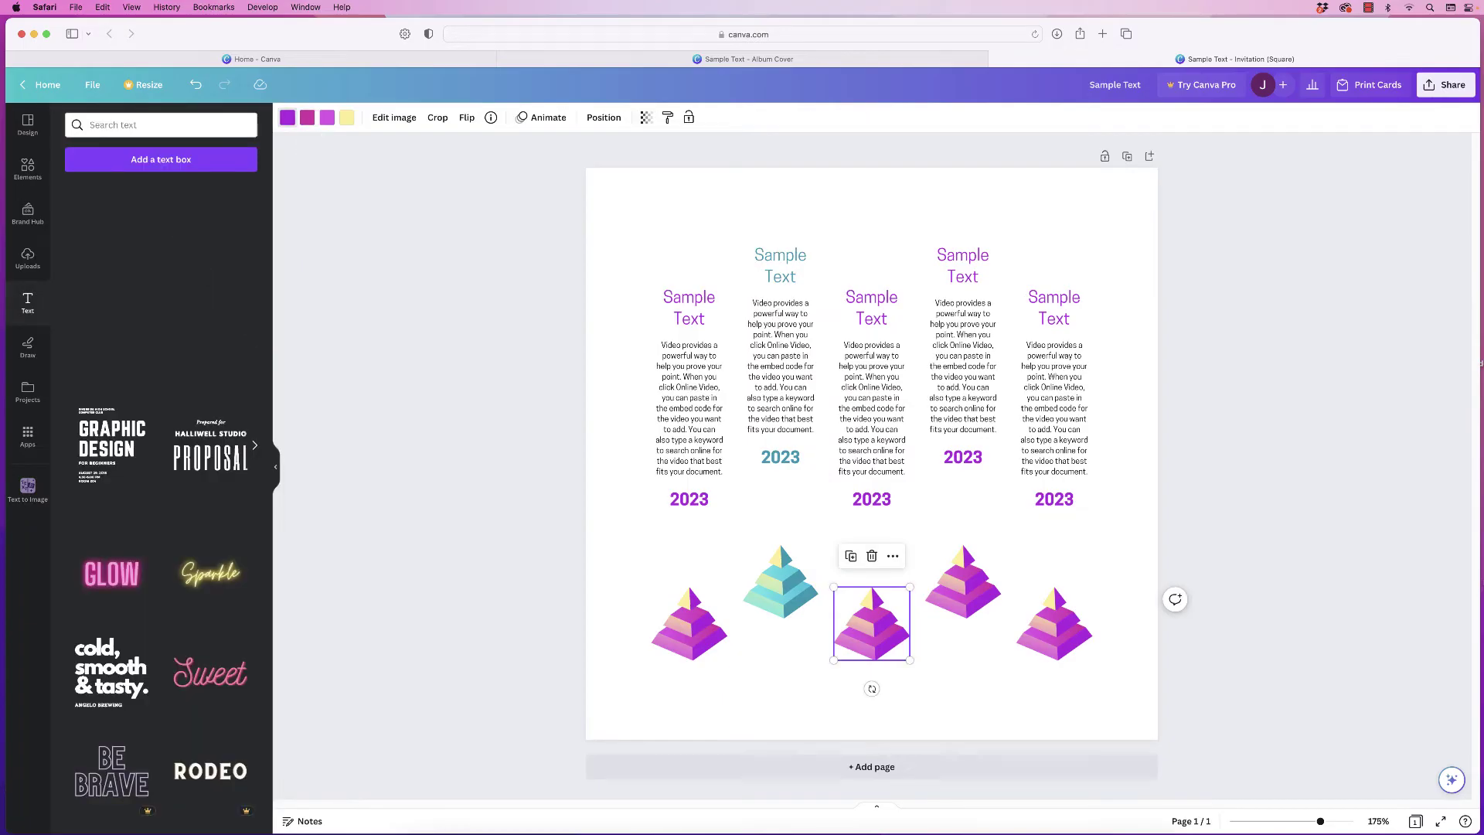
pyautogui.click(306, 117)
pyautogui.click(110, 445)
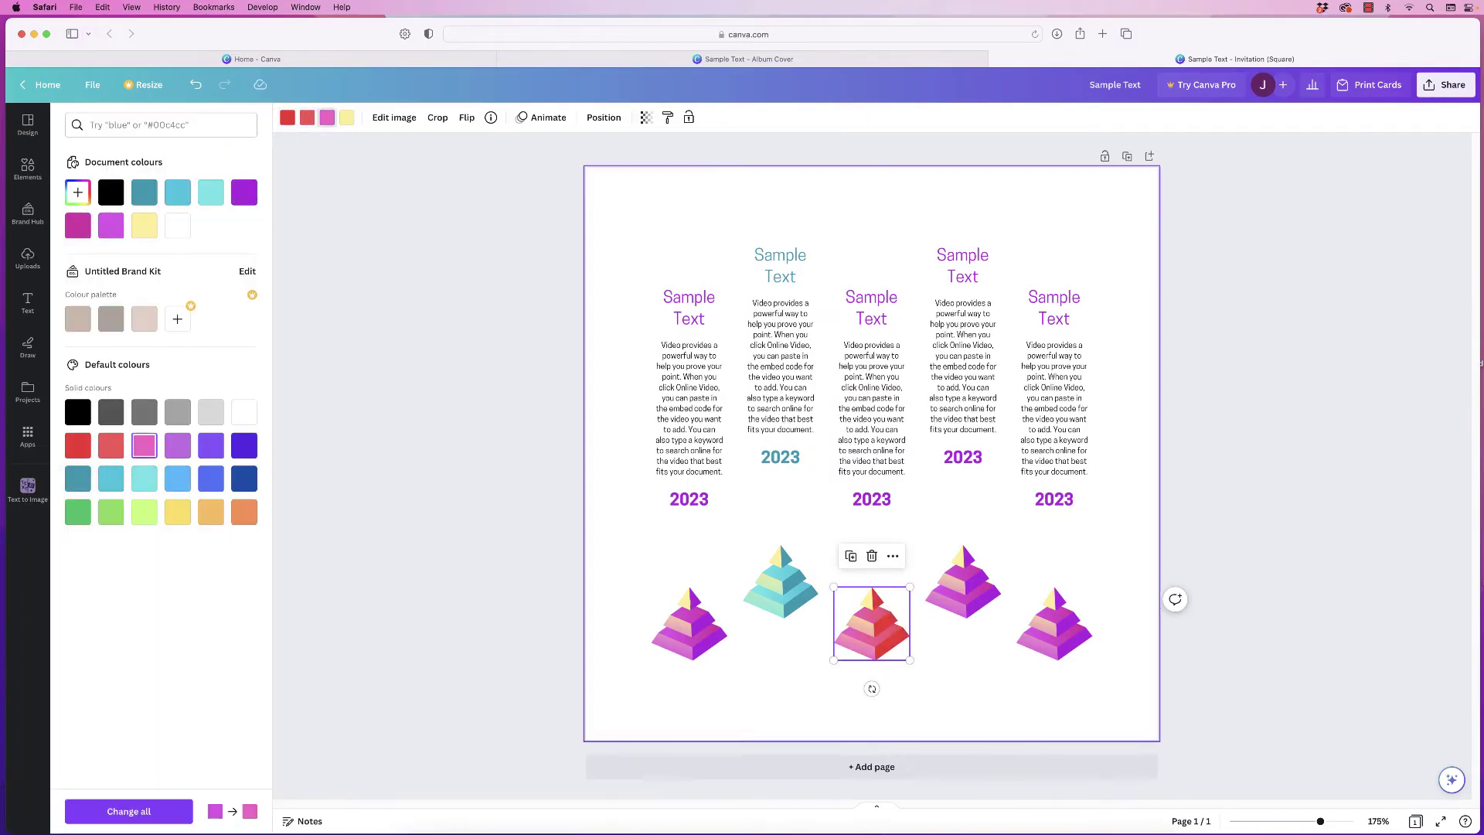
pyautogui.click(871, 499)
pyautogui.click(144, 226)
pyautogui.click(871, 307)
# Colour the fourth column's pyramid, 2023 and heading violet
pyautogui.click(962, 580)
pyautogui.click(306, 118)
pyautogui.click(177, 477)
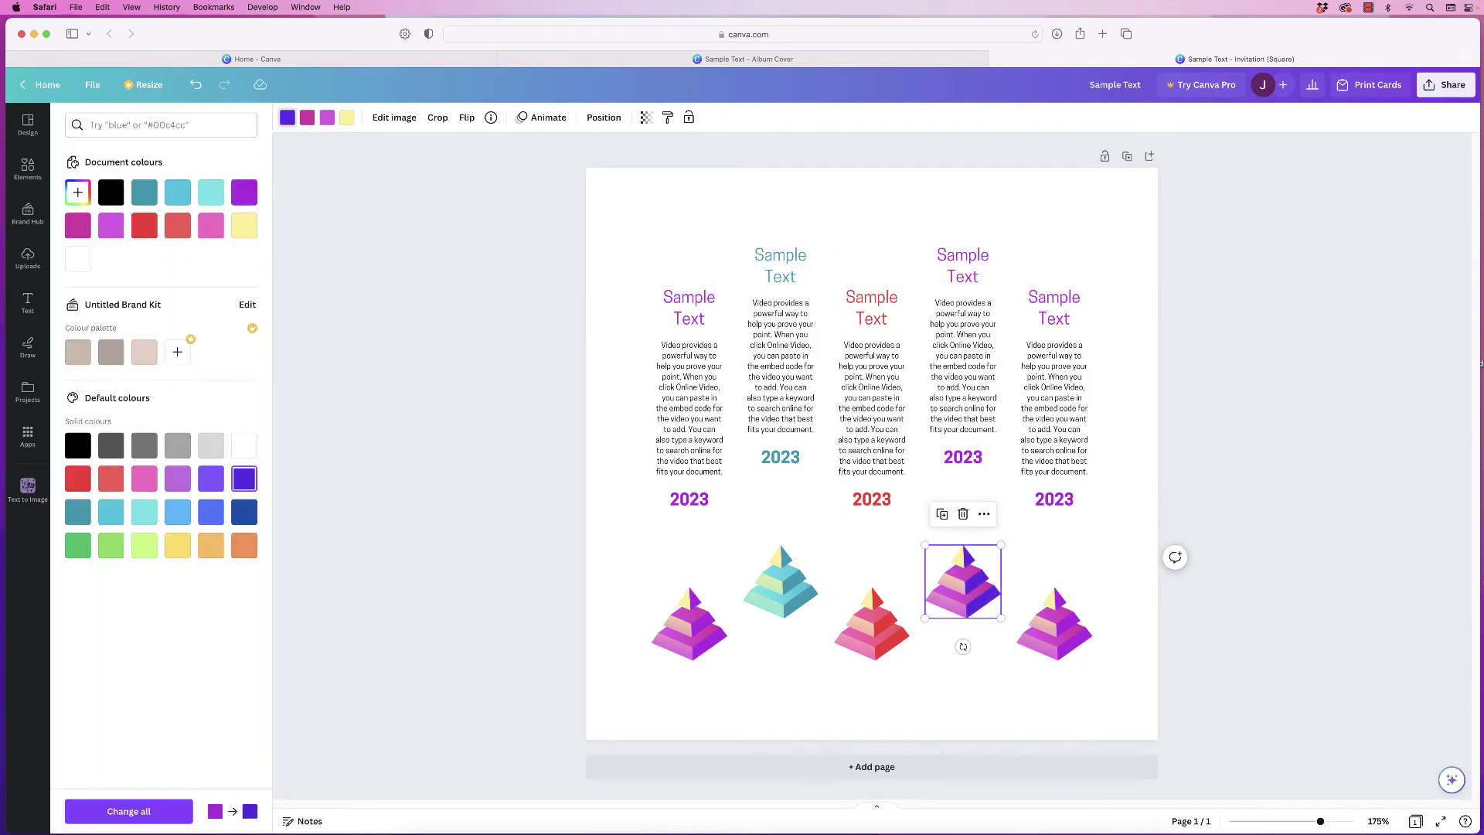
pyautogui.click(963, 457)
pyautogui.click(466, 117)
# Colour the fifth column's pyramid, 2023 and heading in green shades
pyautogui.click(963, 266)
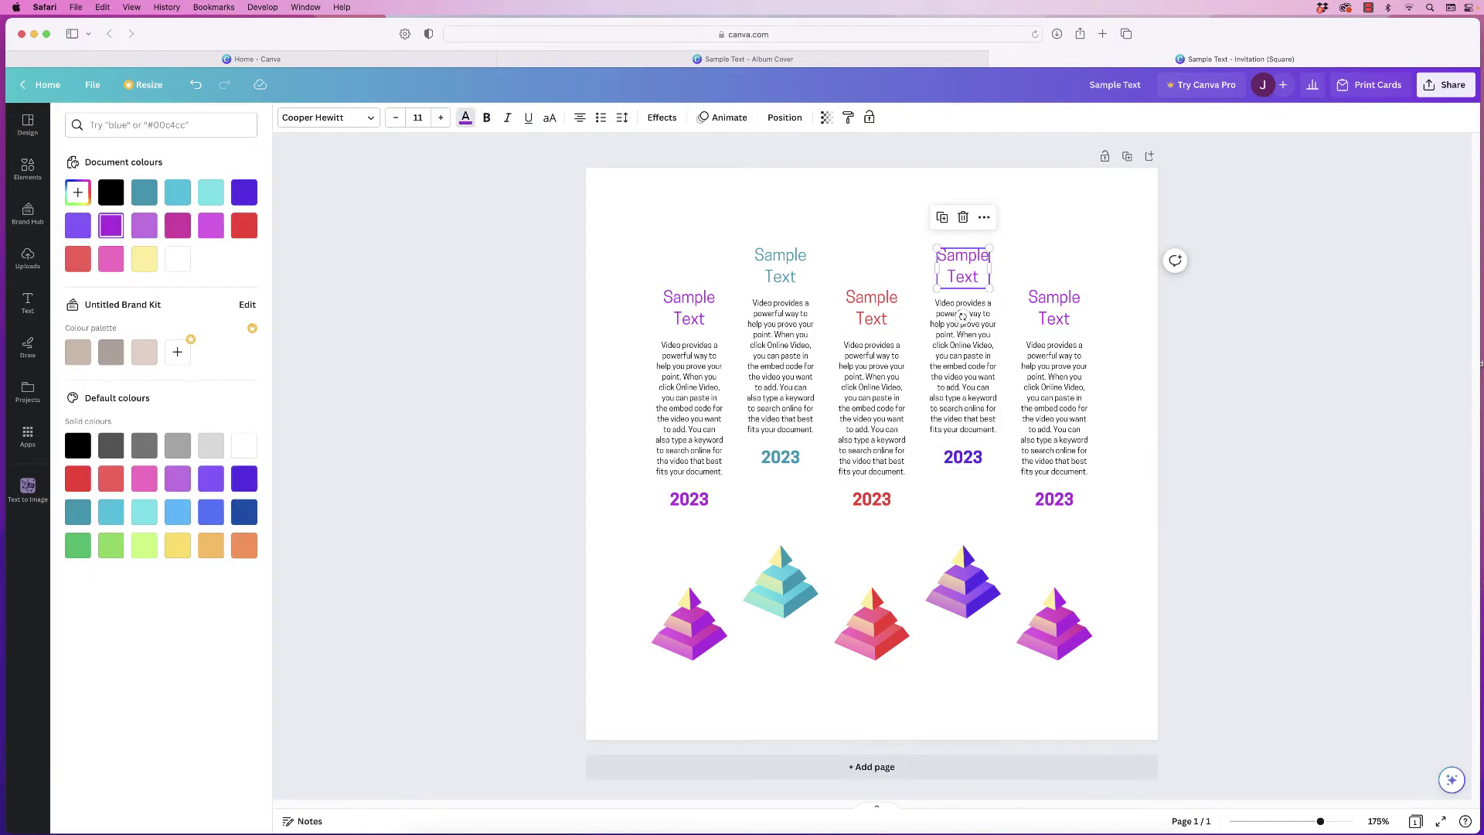
pyautogui.click(1054, 623)
pyautogui.click(287, 117)
pyautogui.click(77, 545)
pyautogui.click(110, 545)
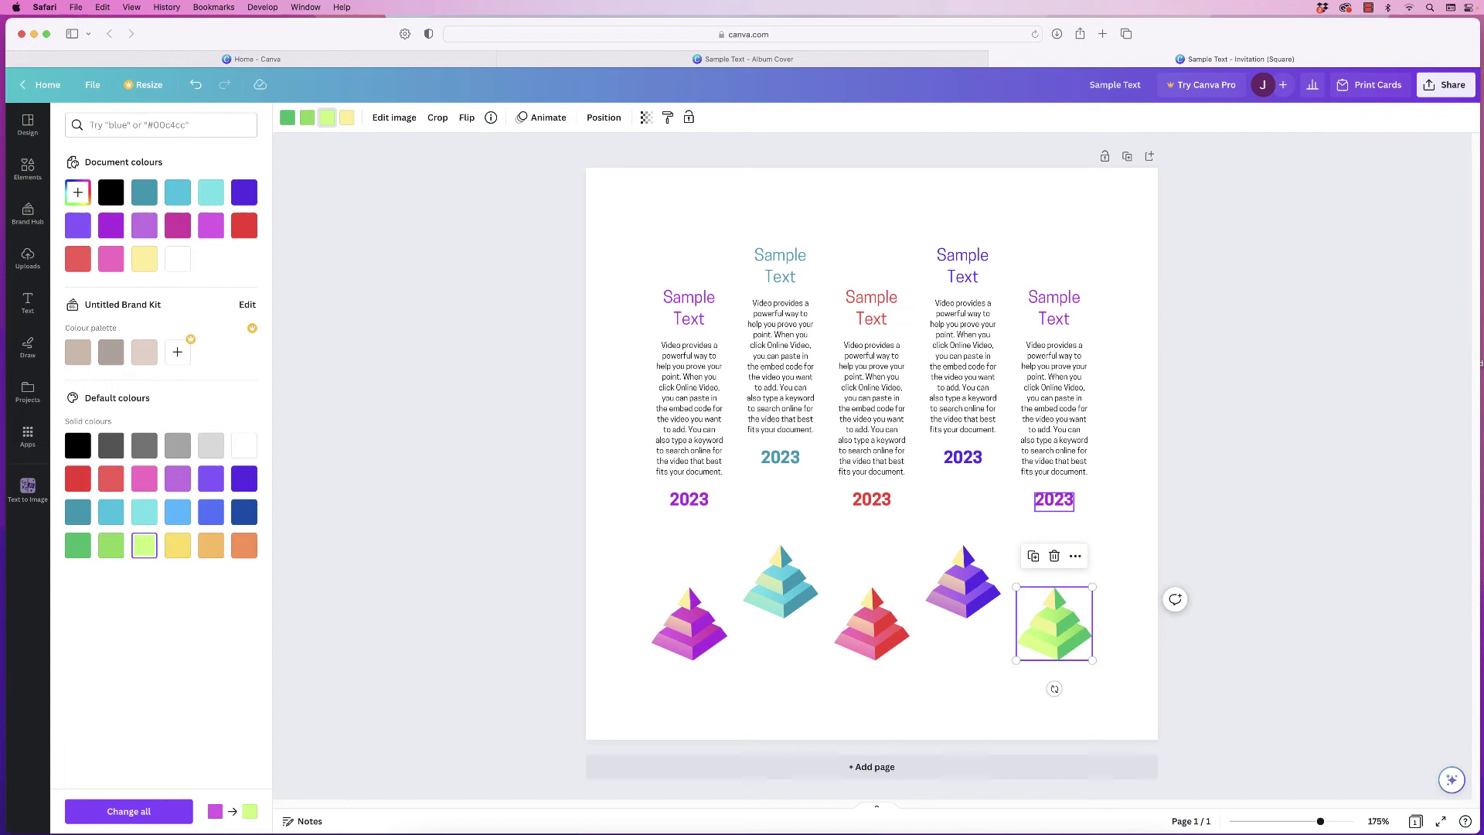
pyautogui.click(1055, 498)
pyautogui.click(77, 579)
pyautogui.click(1054, 307)
pyautogui.click(78, 578)
pyautogui.click(869, 696)
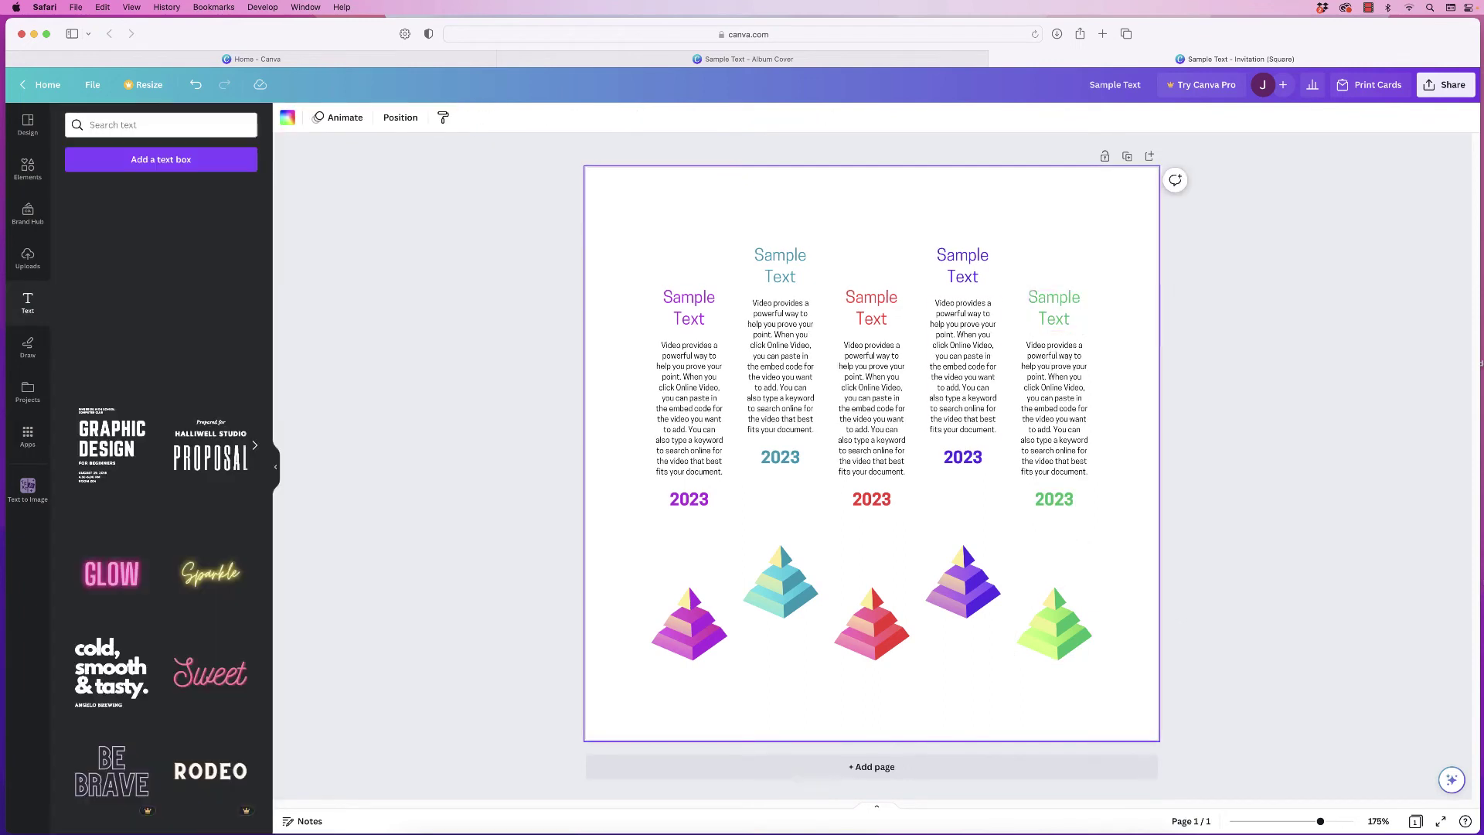
# Group the five timeline columns, shrink the group slightly, and move it down to page centre
pyautogui.moveTo(1111, 217); pyautogui.dragTo(685, 666)
pyautogui.click(839, 216)
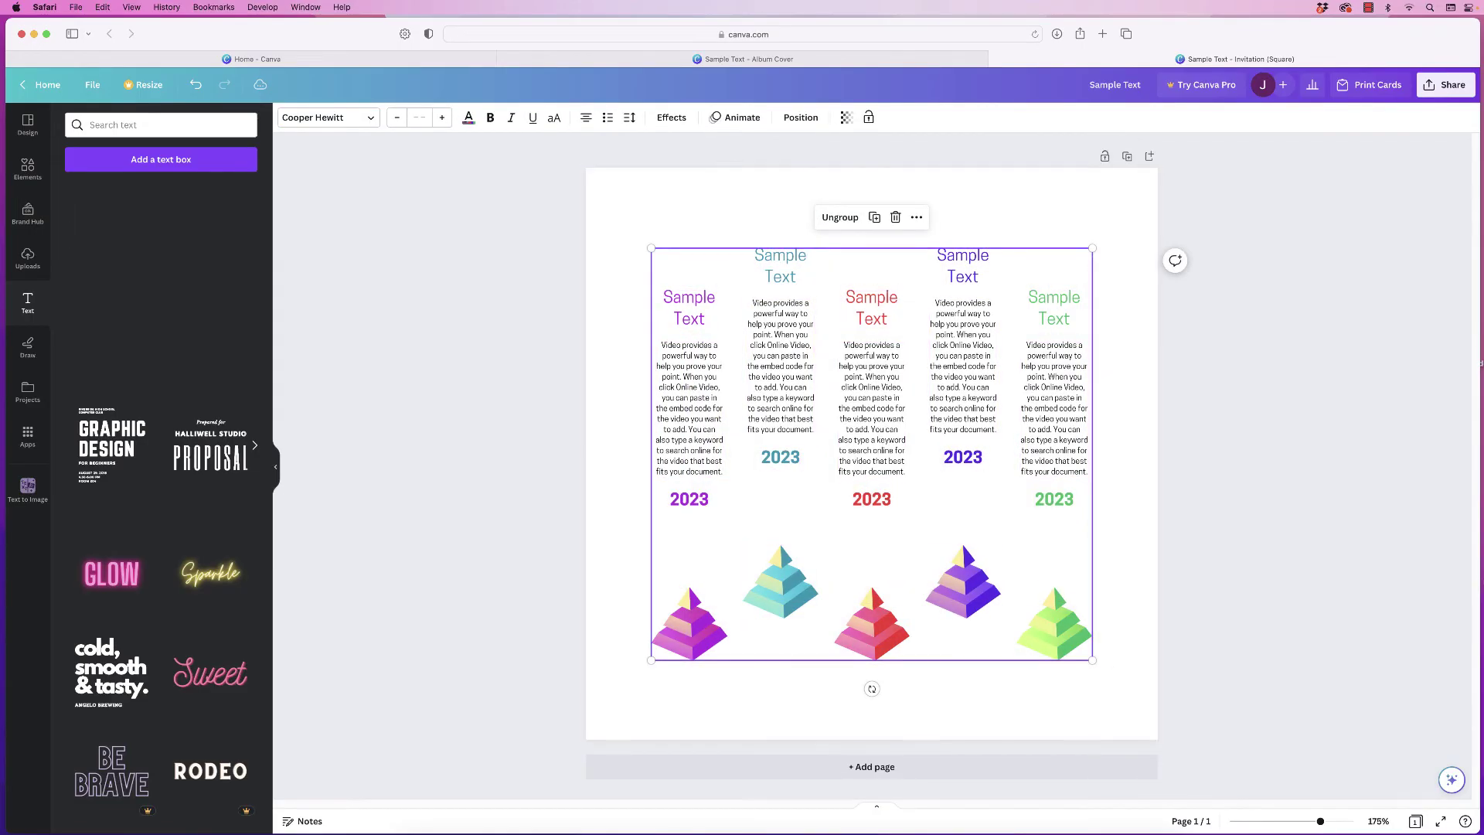
pyautogui.moveTo(1092, 248)
pyautogui.mouseDown()
pyautogui.moveTo(963, 367)
pyautogui.moveTo(1053, 284)
pyautogui.mouseUp()
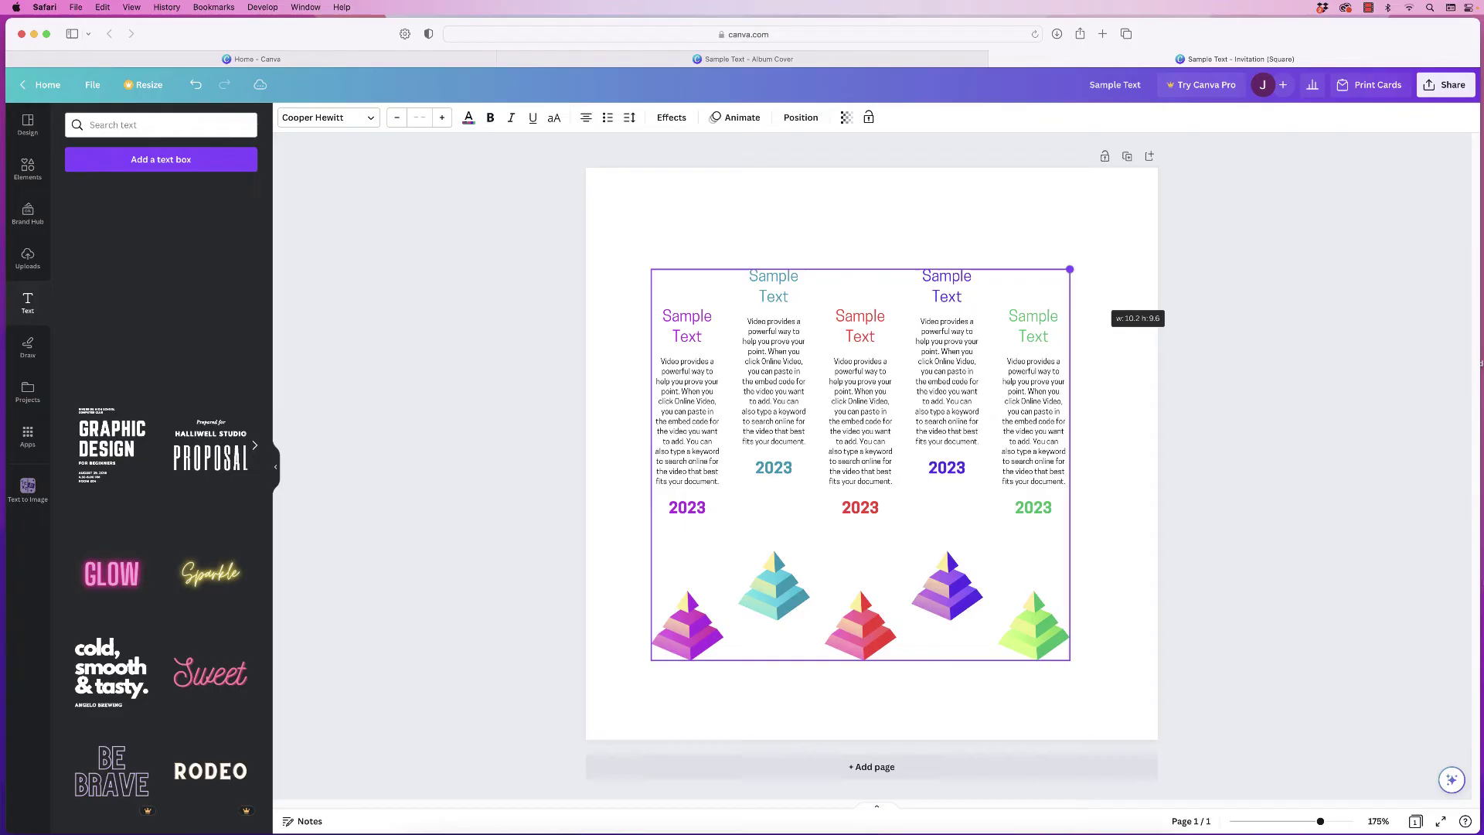
pyautogui.moveTo(1069, 269); pyautogui.dragTo(1069, 269)
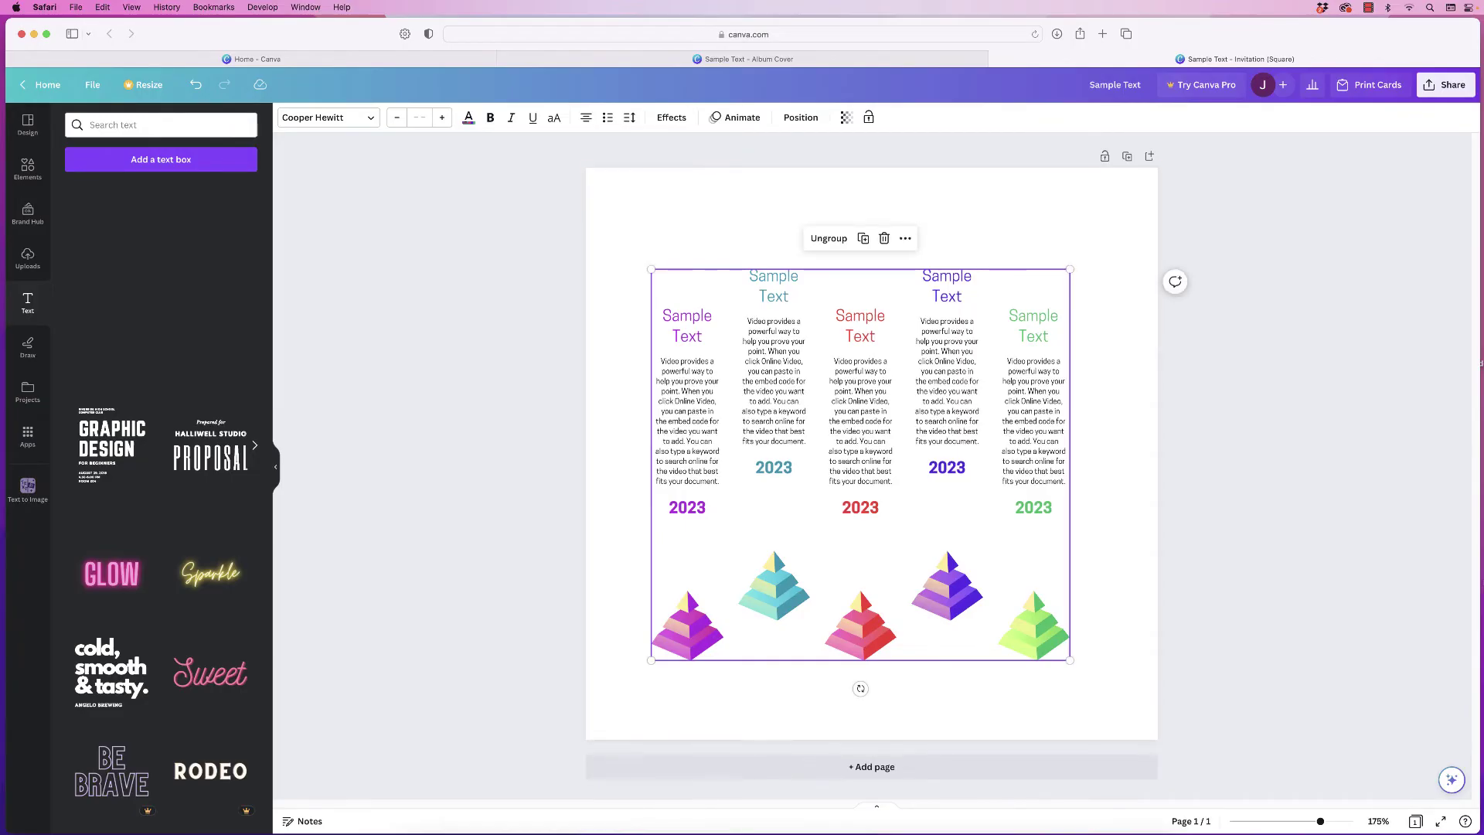
pyautogui.moveTo(859, 464); pyautogui.dragTo(871, 497)
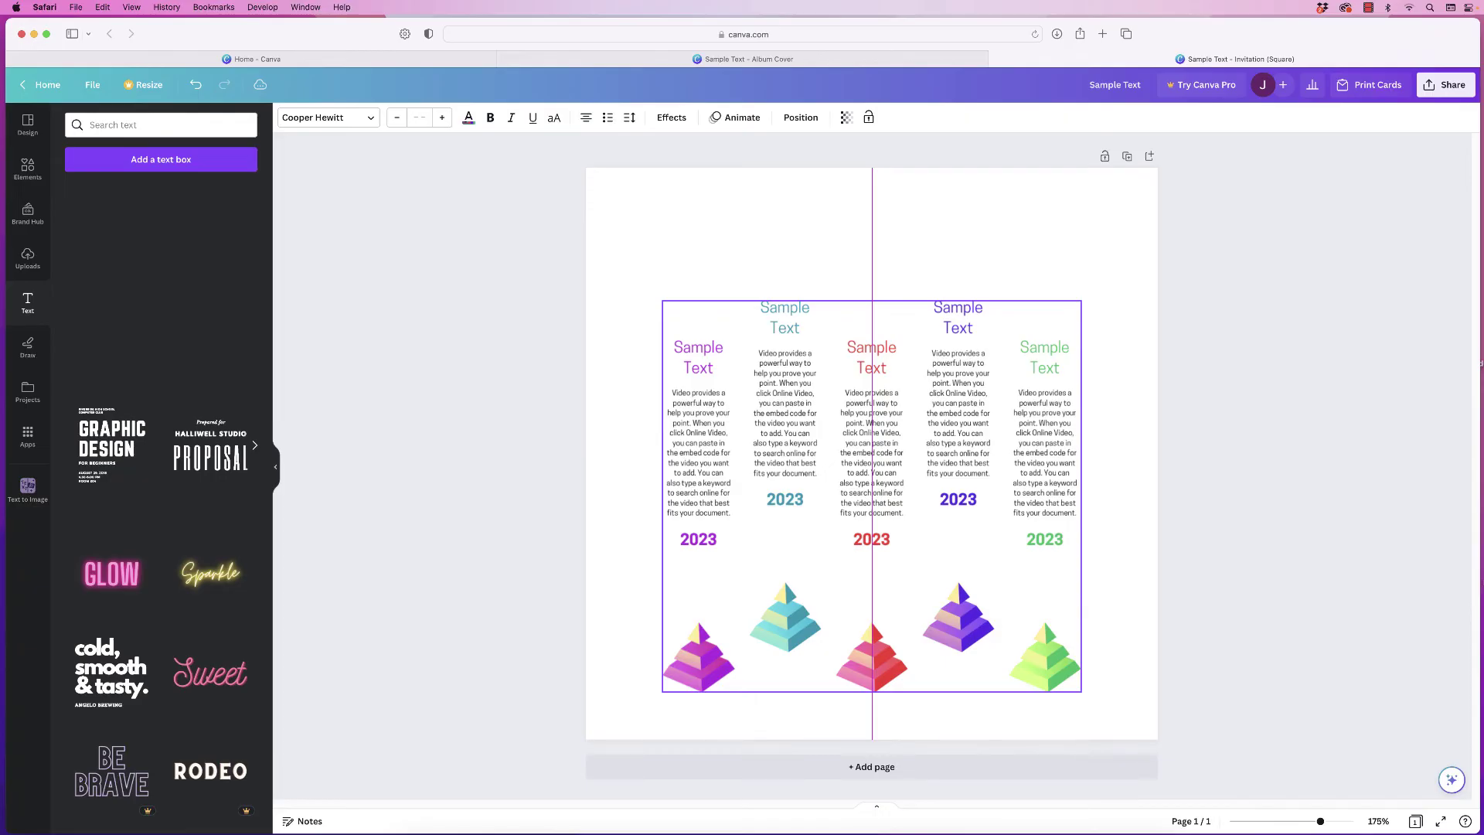
pyautogui.press('Escape')
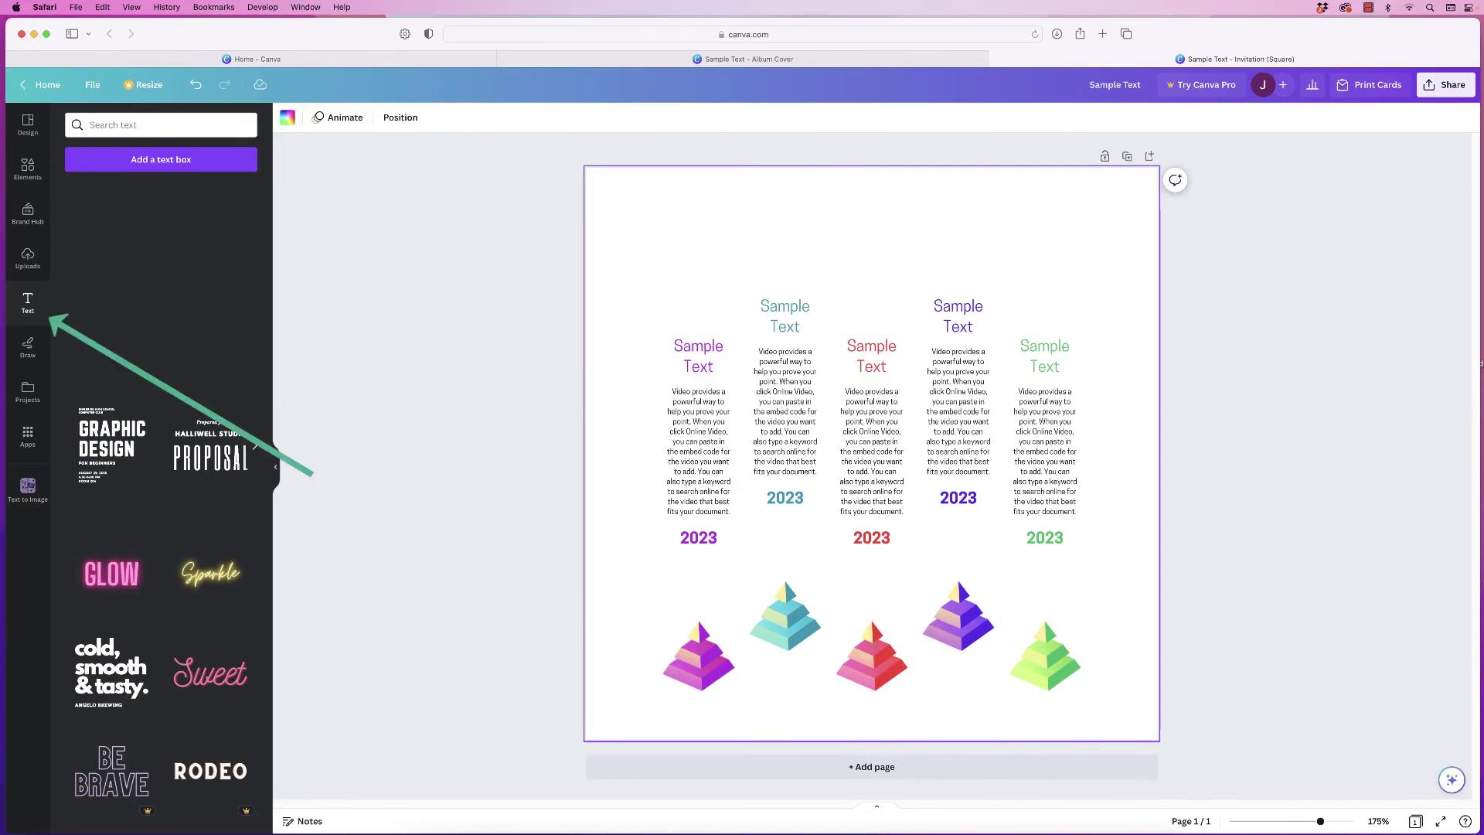
# Add a DEMO TIMELINE heading at the top, sized to fit on one line
pyautogui.moveTo(120, 272); pyautogui.dragTo(868, 249)
pyautogui.write('TIMELIN')
pyautogui.press('BackSpace')
pyautogui.press('BackSpace')
pyautogui.press('BackSpace')
pyautogui.write('DEMO')
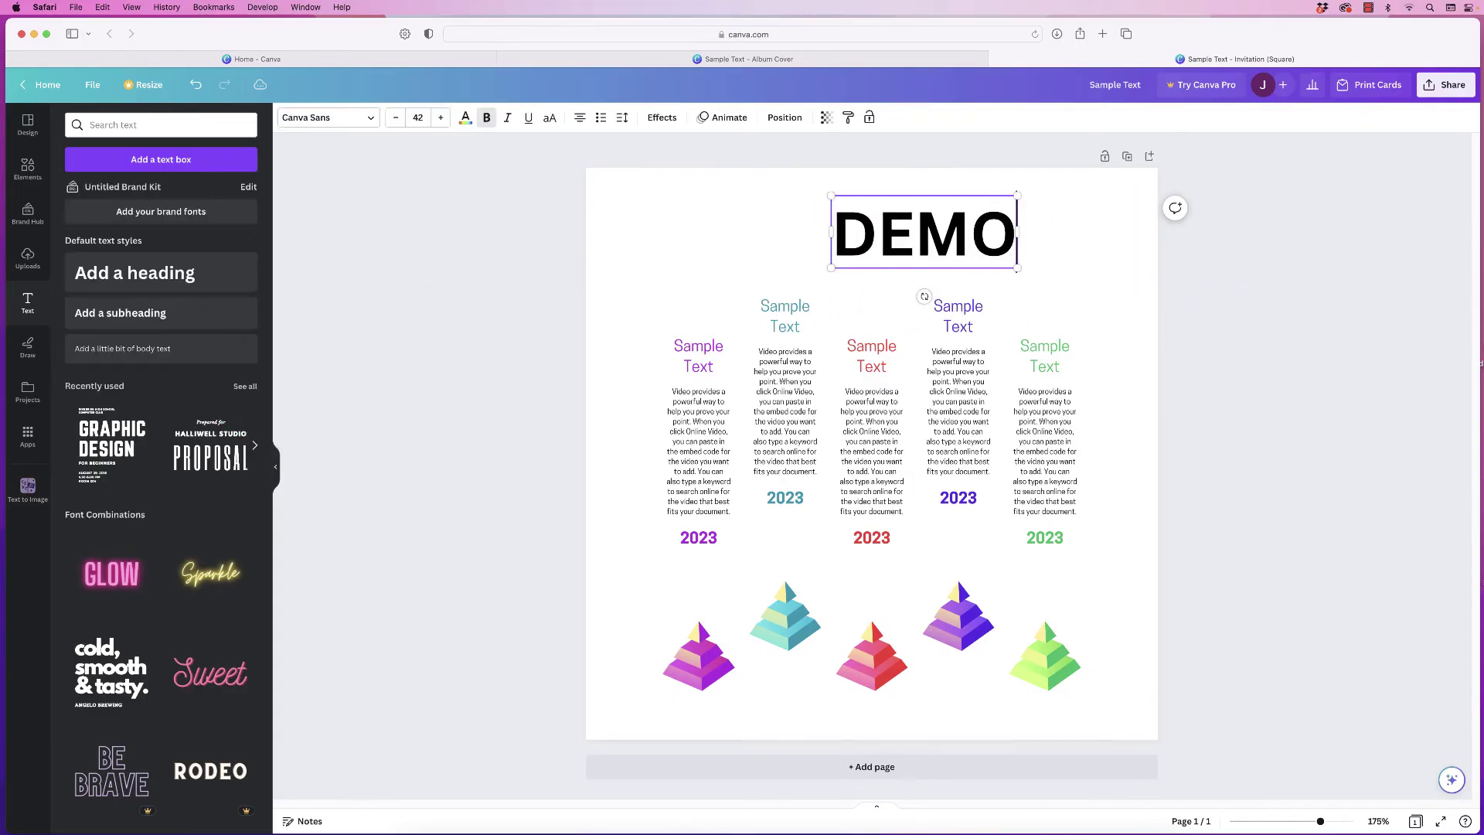
pyautogui.write(' TIMELINE')
pyautogui.moveTo(1156, 350)
pyautogui.mouseDown()
pyautogui.moveTo(1055, 279)
pyautogui.moveTo(1027, 306)
pyautogui.mouseUp()
pyautogui.moveTo(1027, 248); pyautogui.dragTo(1082, 254)
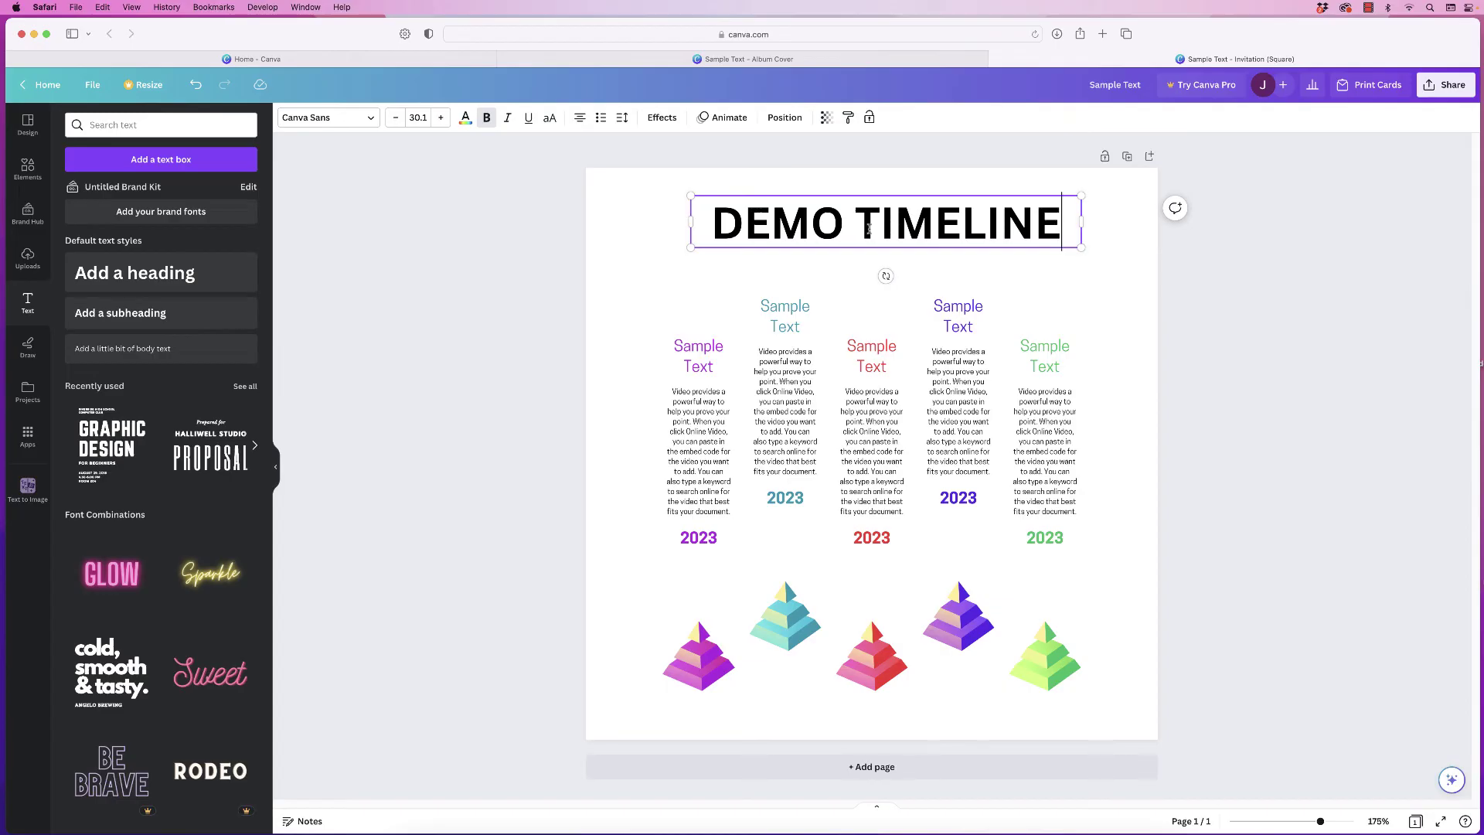
pyautogui.click(1107, 248)
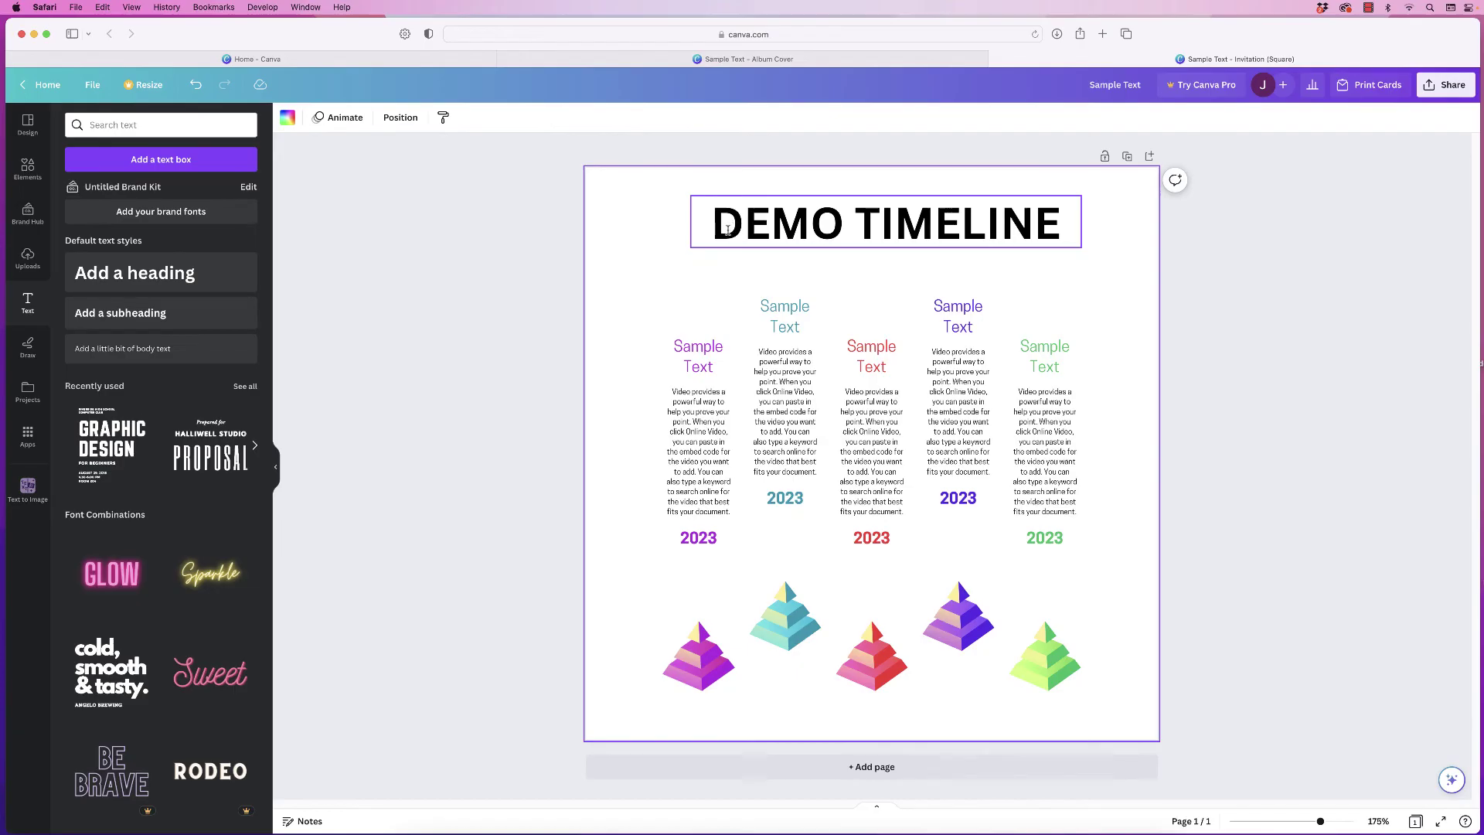
# Make the DEMO TIMELINE heading purple and underlined, centred horizontally on the page
pyautogui.click(774, 236)
pyautogui.click(465, 119)
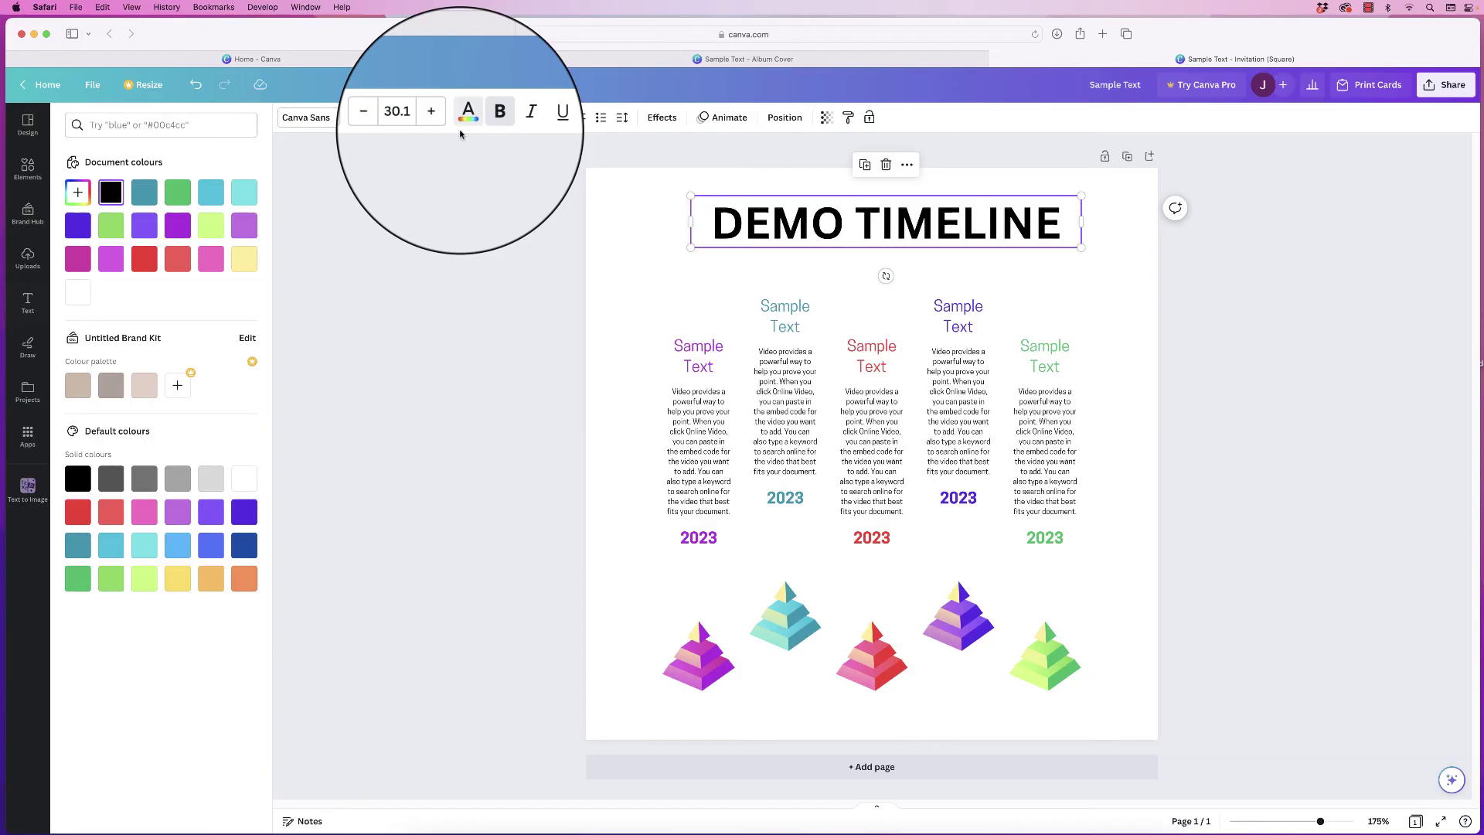
pyautogui.click(77, 226)
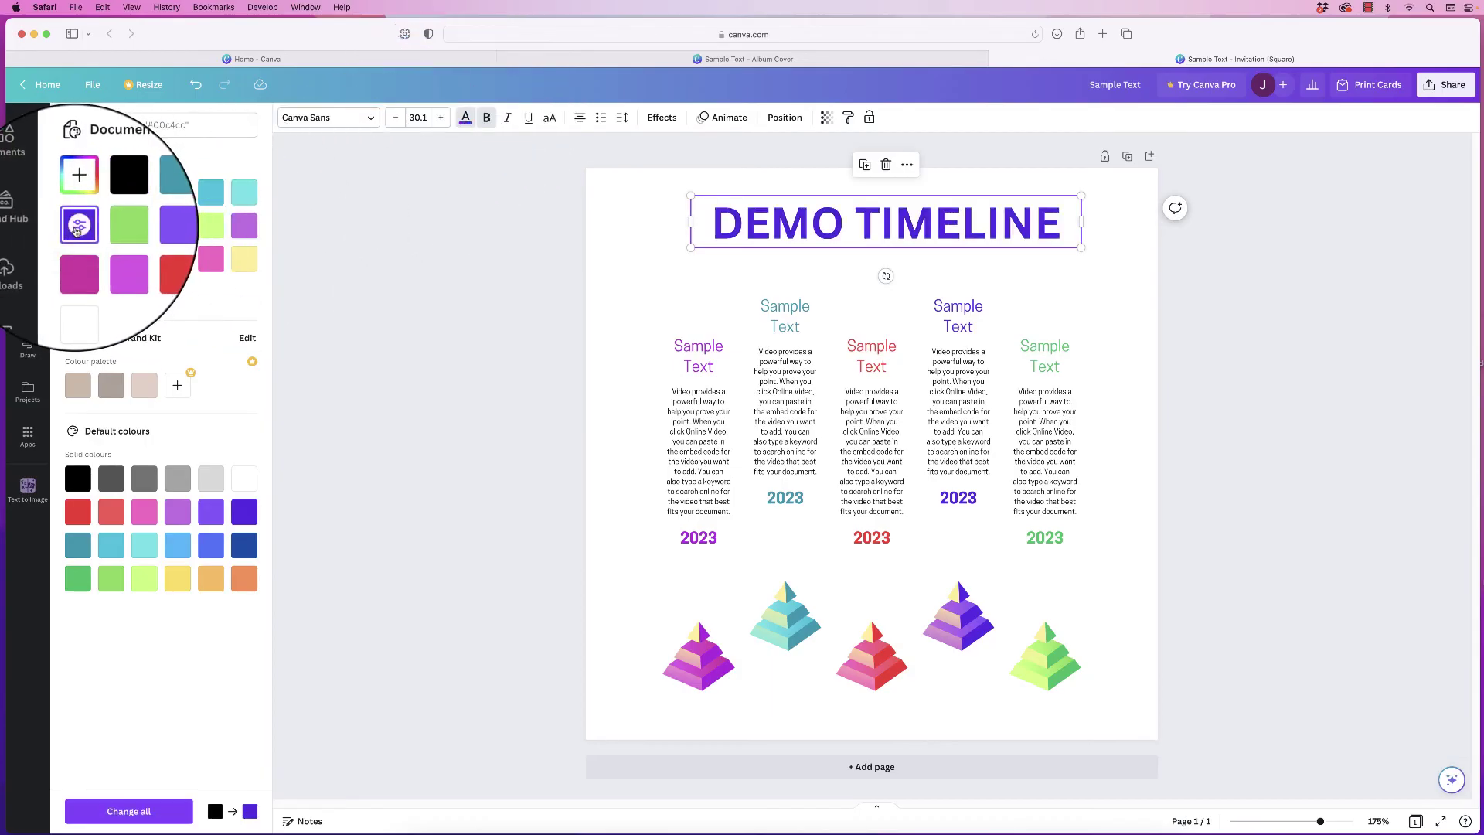
pyautogui.click(528, 123)
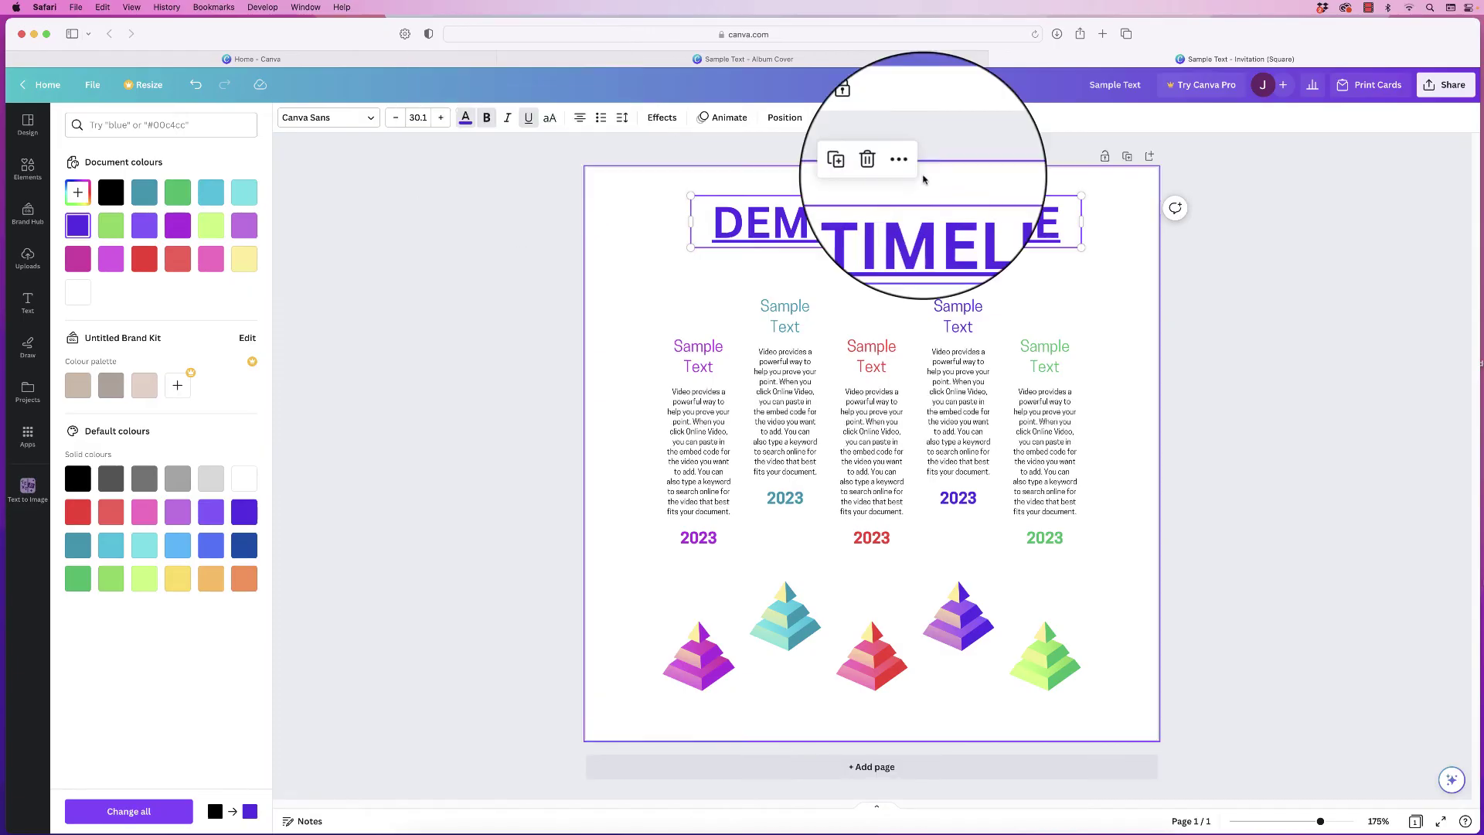
pyautogui.click(788, 124)
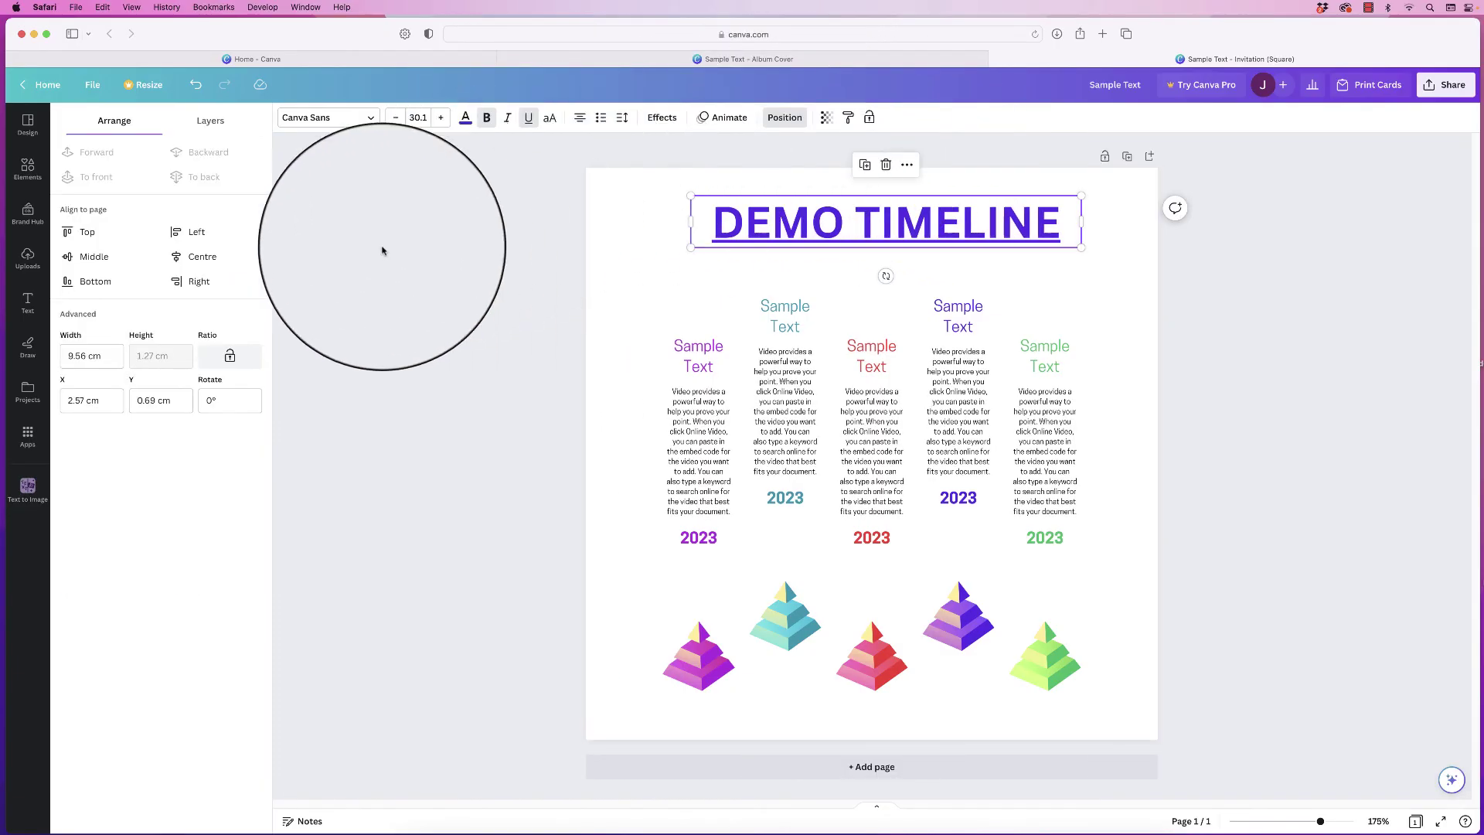
pyautogui.click(202, 257)
pyautogui.click(1105, 267)
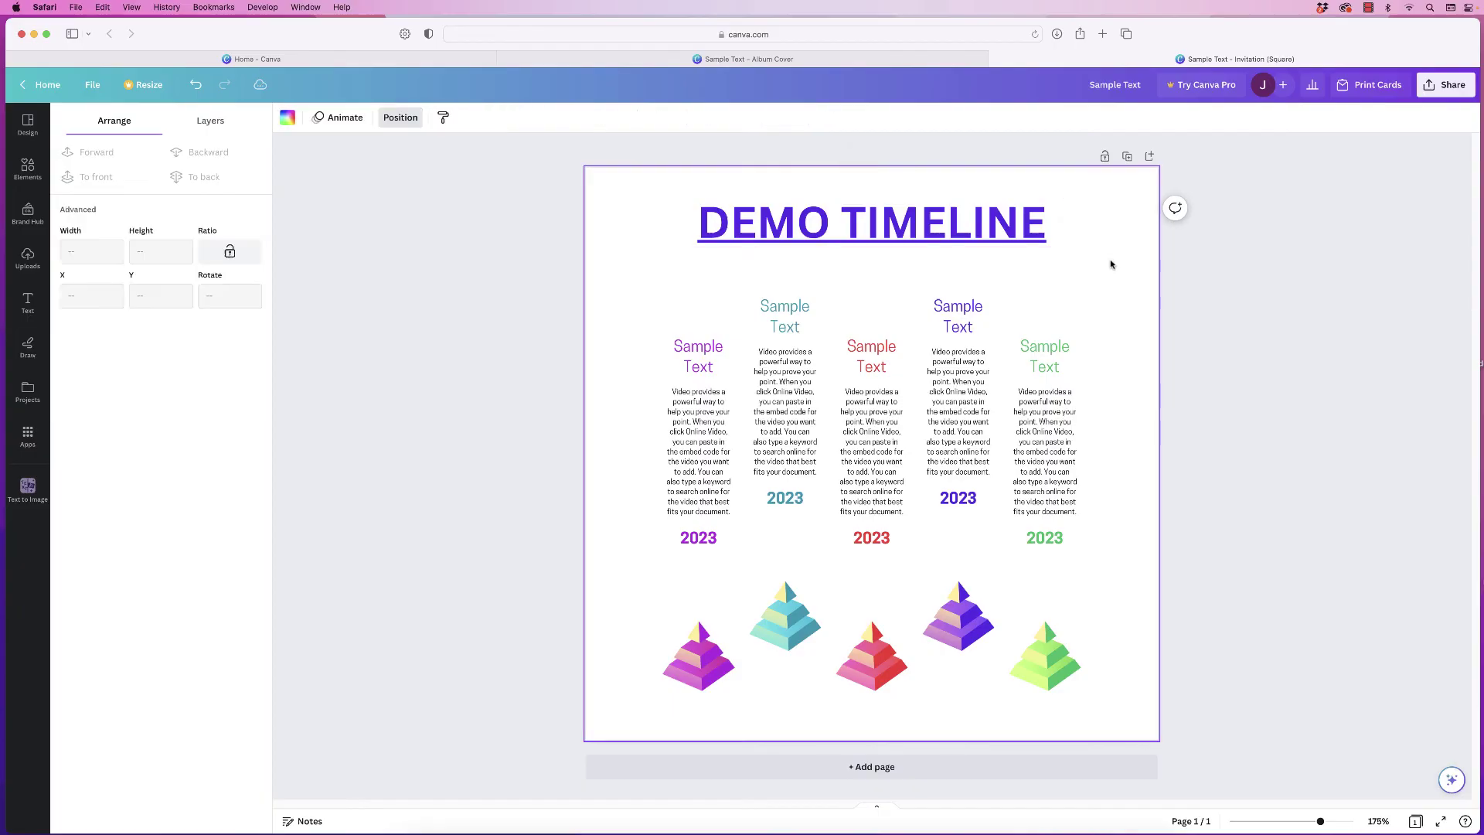
pyautogui.click(1040, 241)
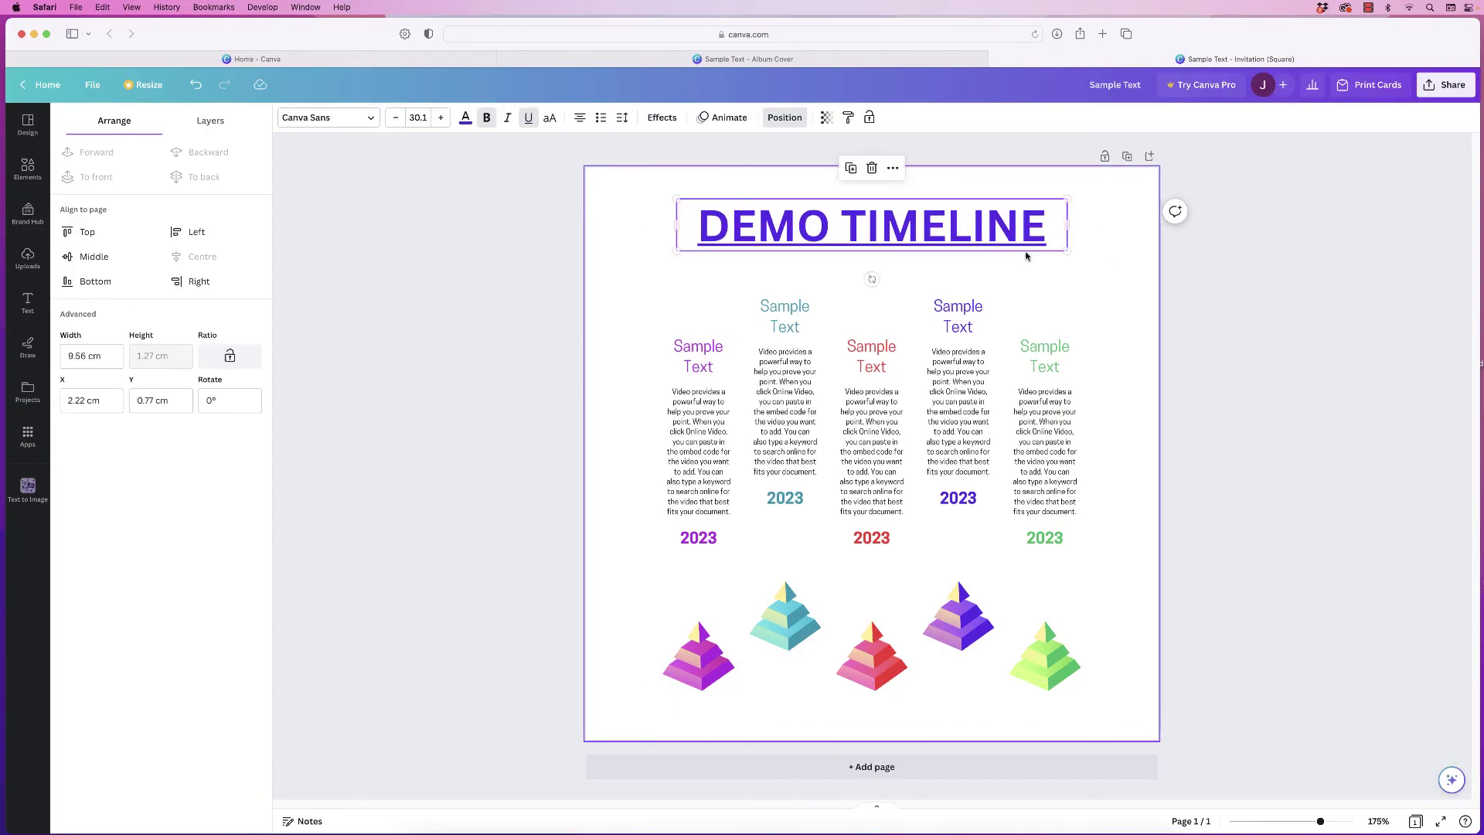
pyautogui.click(517, 259)
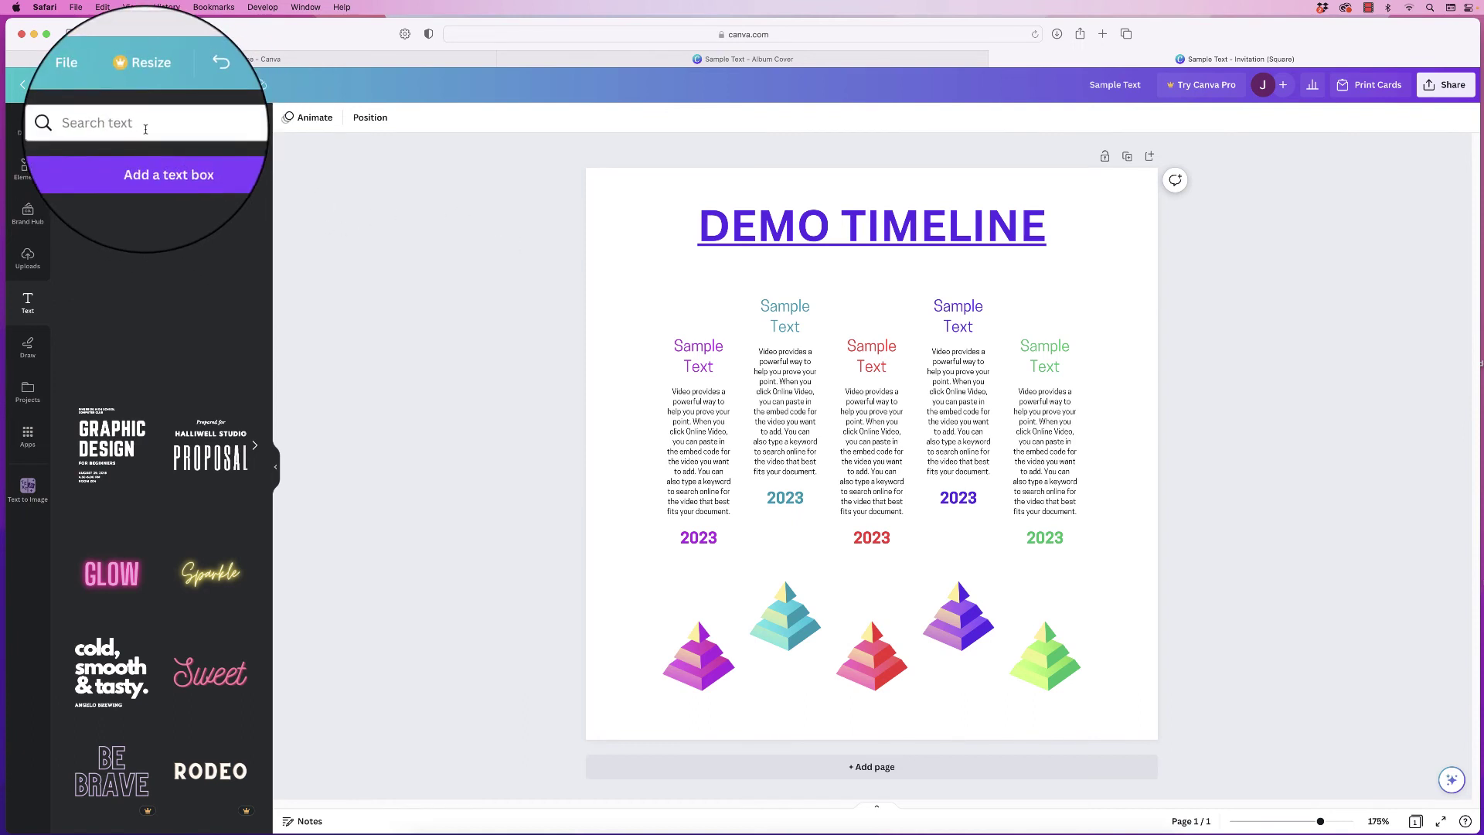
# Add a pink-to-purple gradient graphic from an Elements search for gradient, stretched over the whole page
pyautogui.click(29, 170)
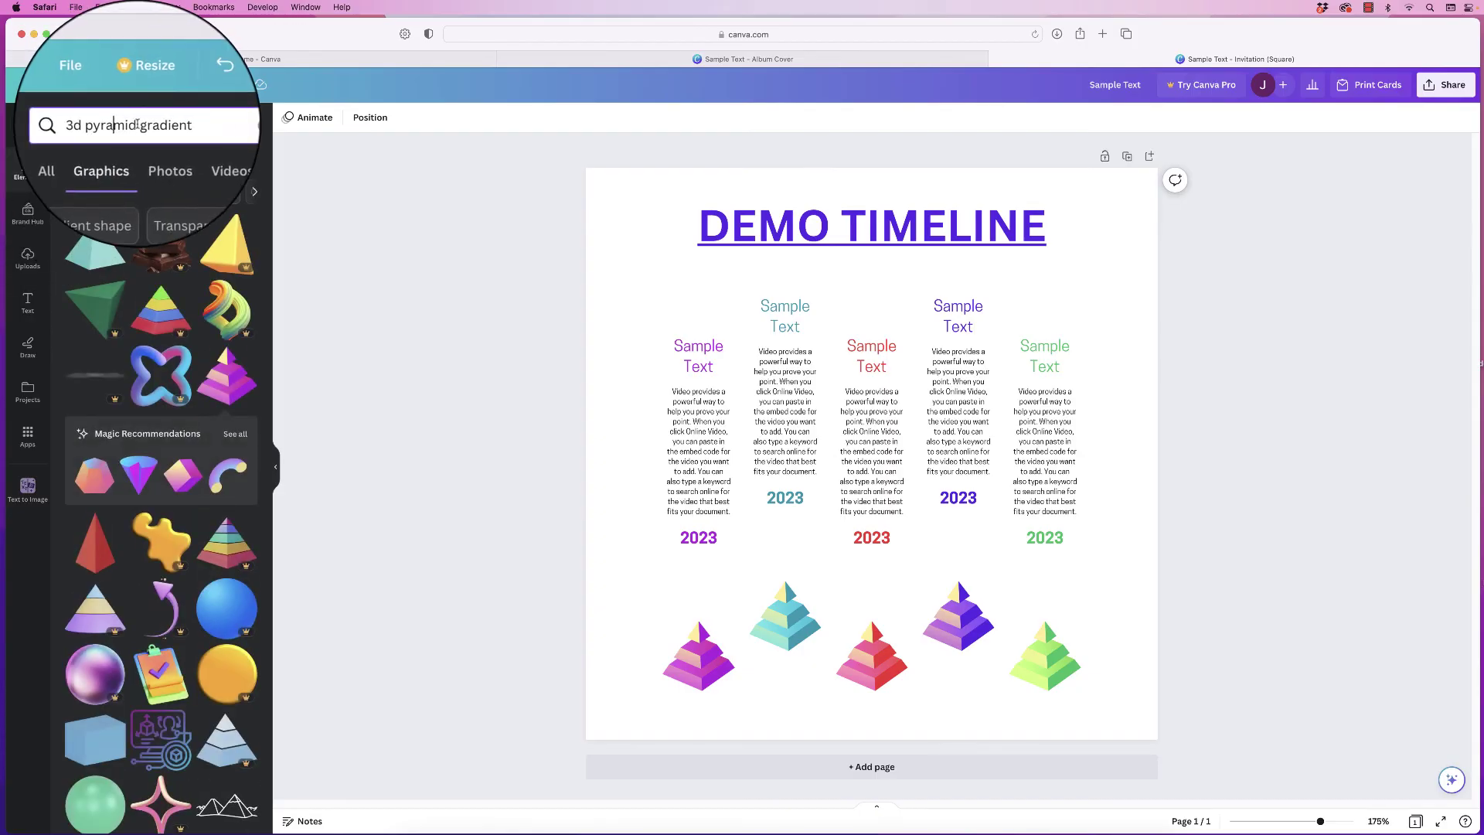
pyautogui.moveTo(164, 124); pyautogui.dragTo(87, 124)
pyautogui.press('BackSpace')
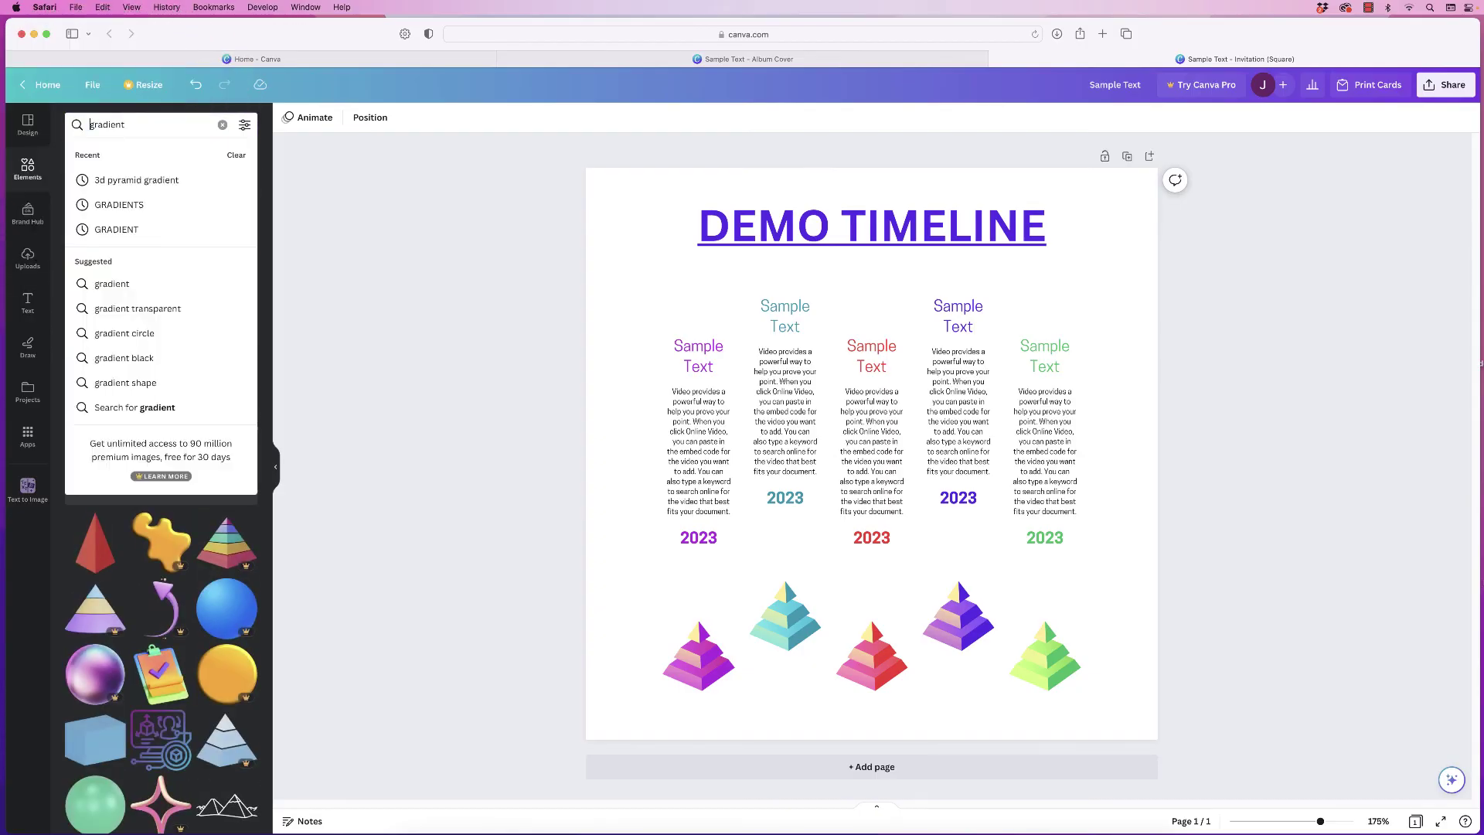
pyautogui.press('Return')
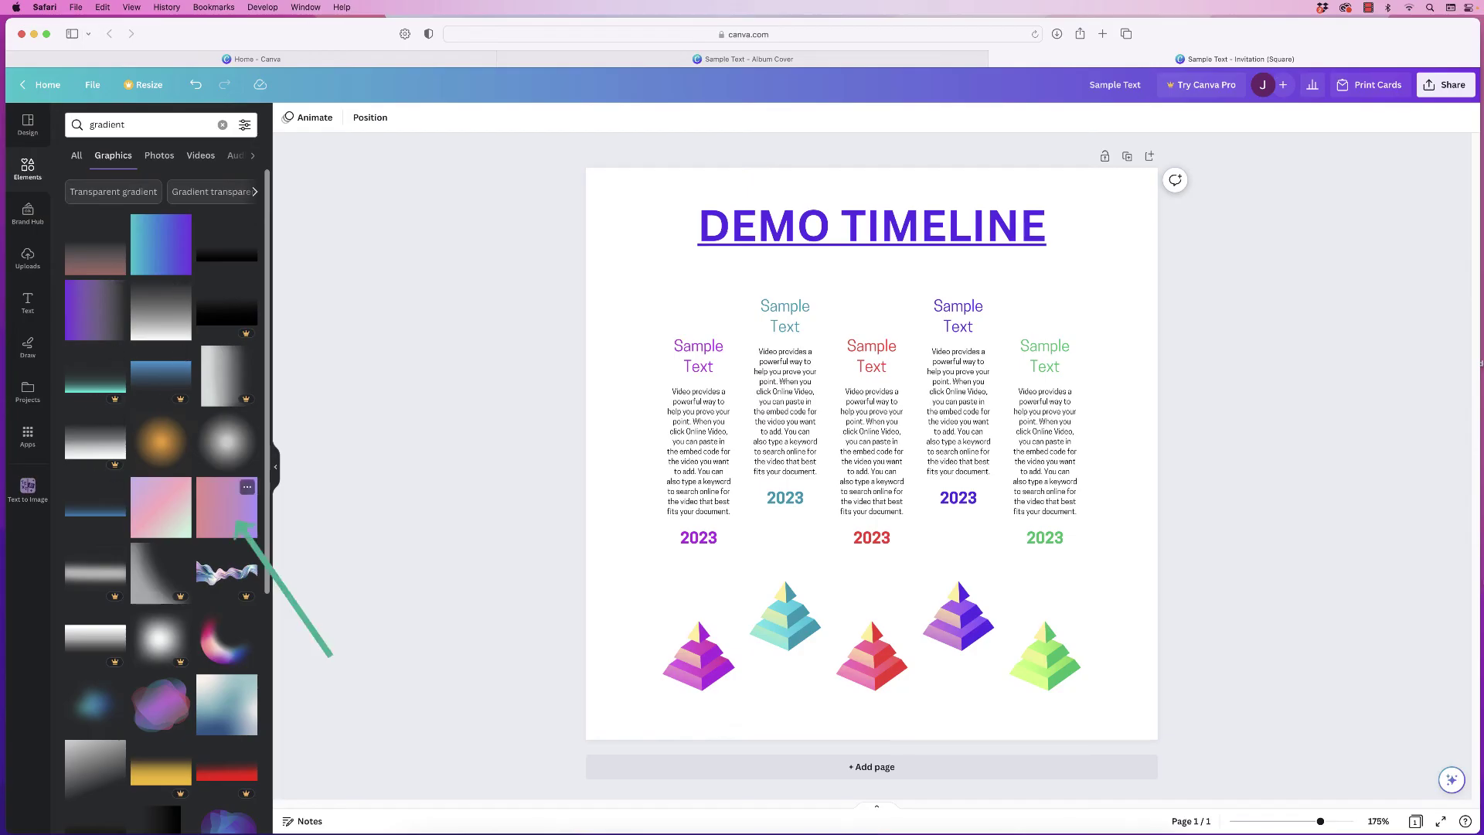
pyautogui.click(227, 506)
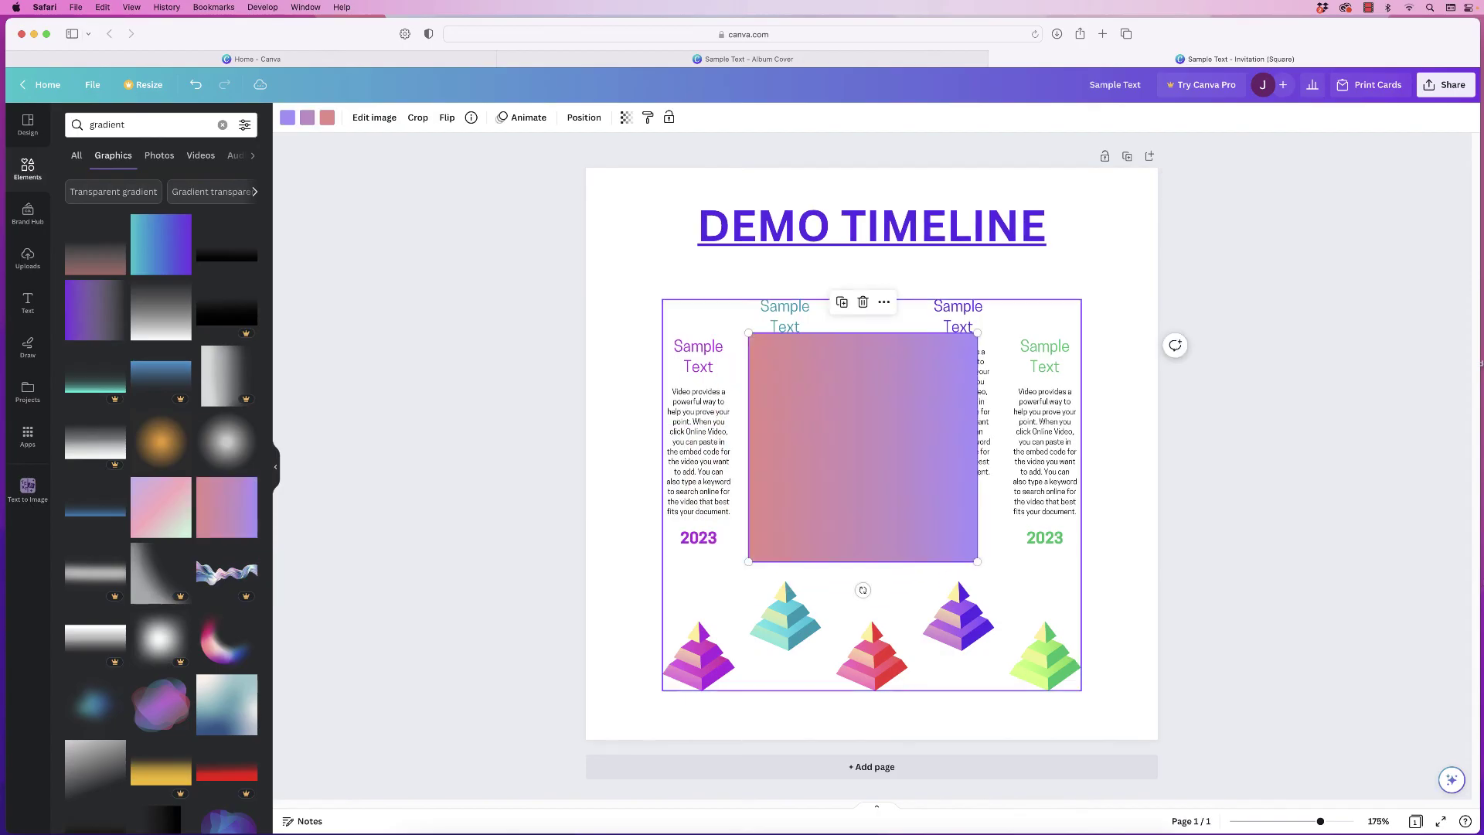
pyautogui.moveTo(748, 333); pyautogui.dragTo(586, 171)
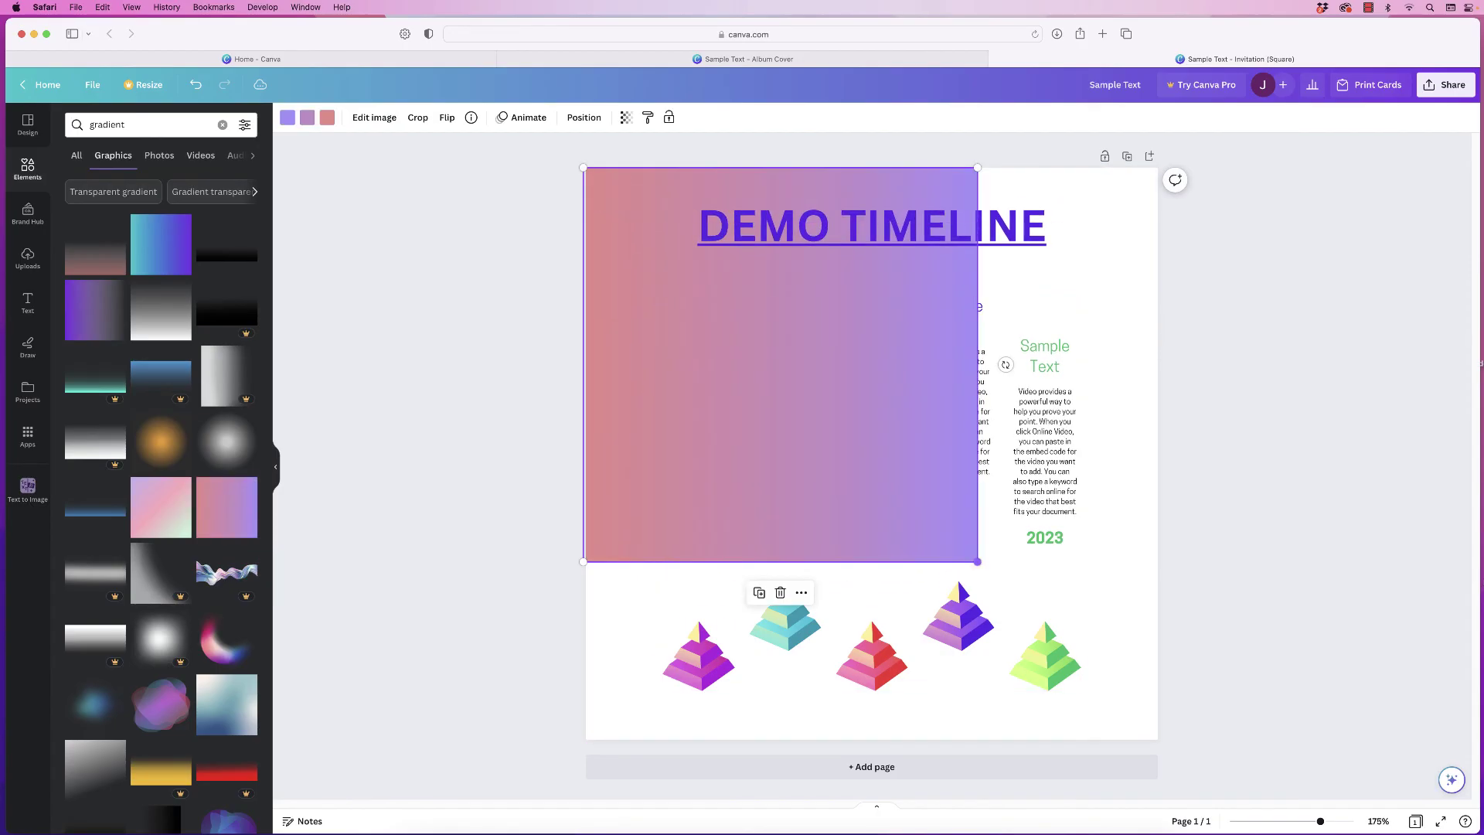
pyautogui.moveTo(977, 561); pyautogui.dragTo(1158, 741)
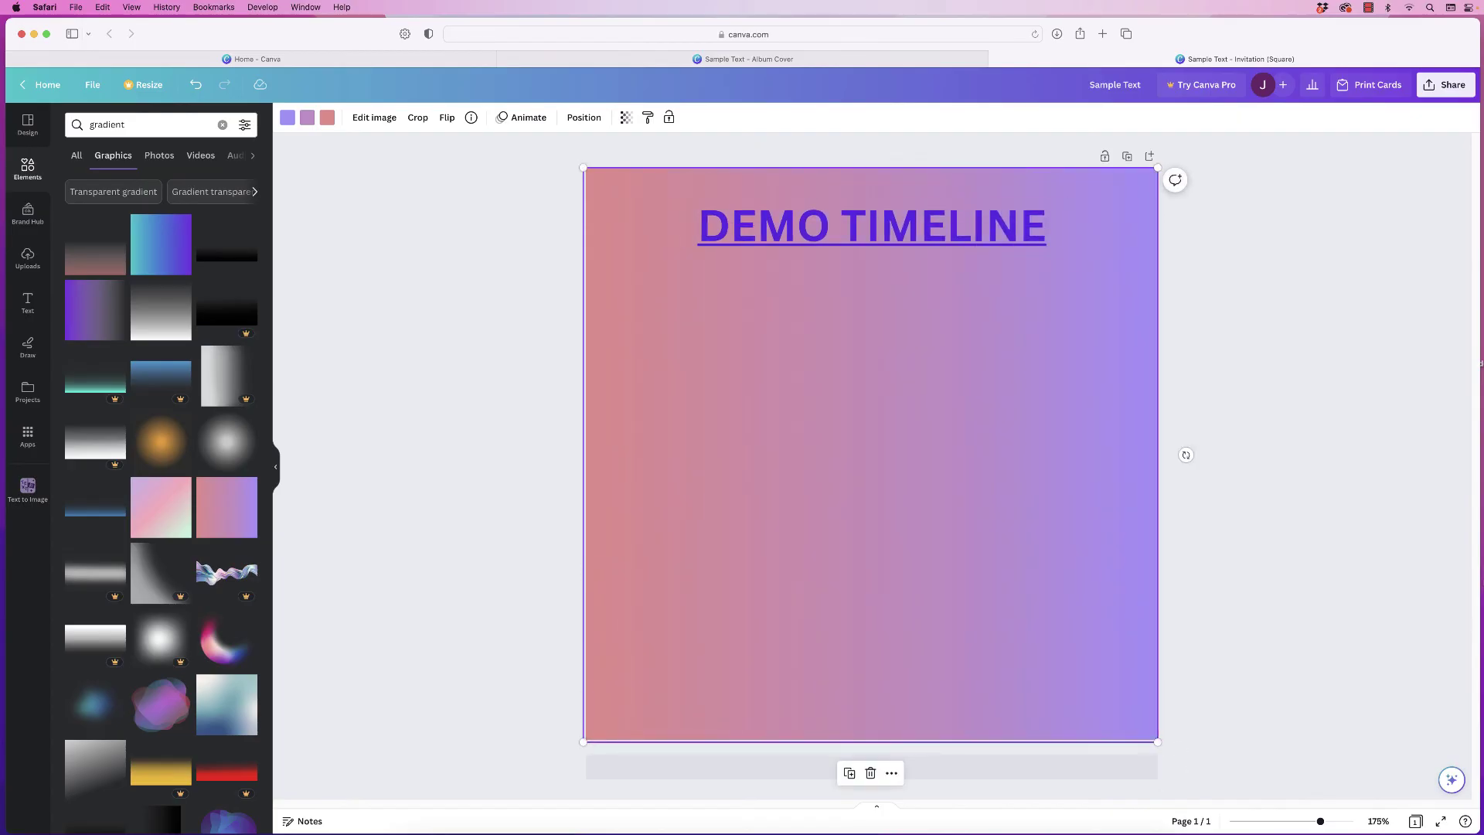
# Send the gradient behind all elements and lower its transparency to fade it
pyautogui.click(583, 117)
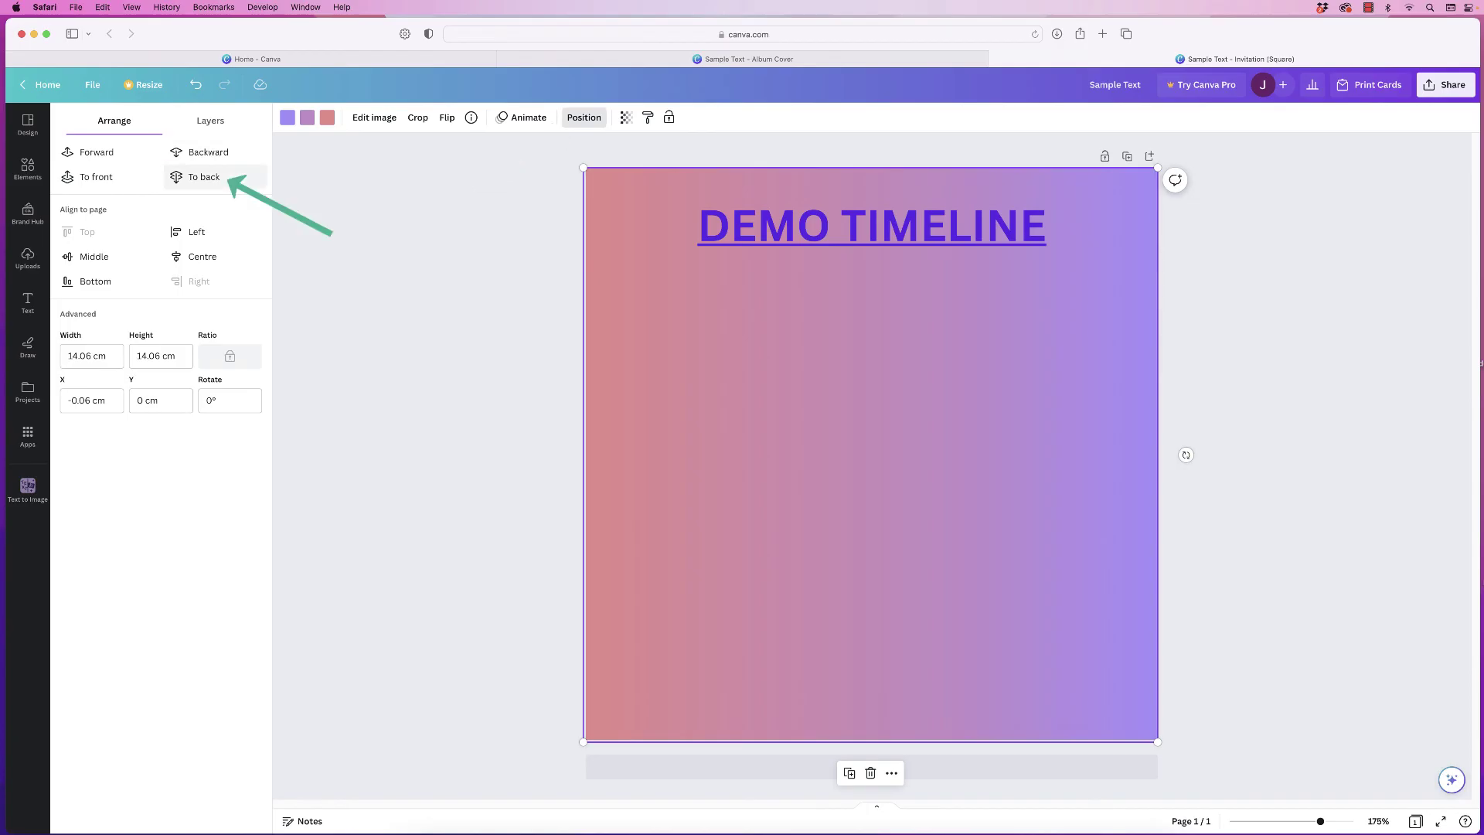
pyautogui.click(204, 176)
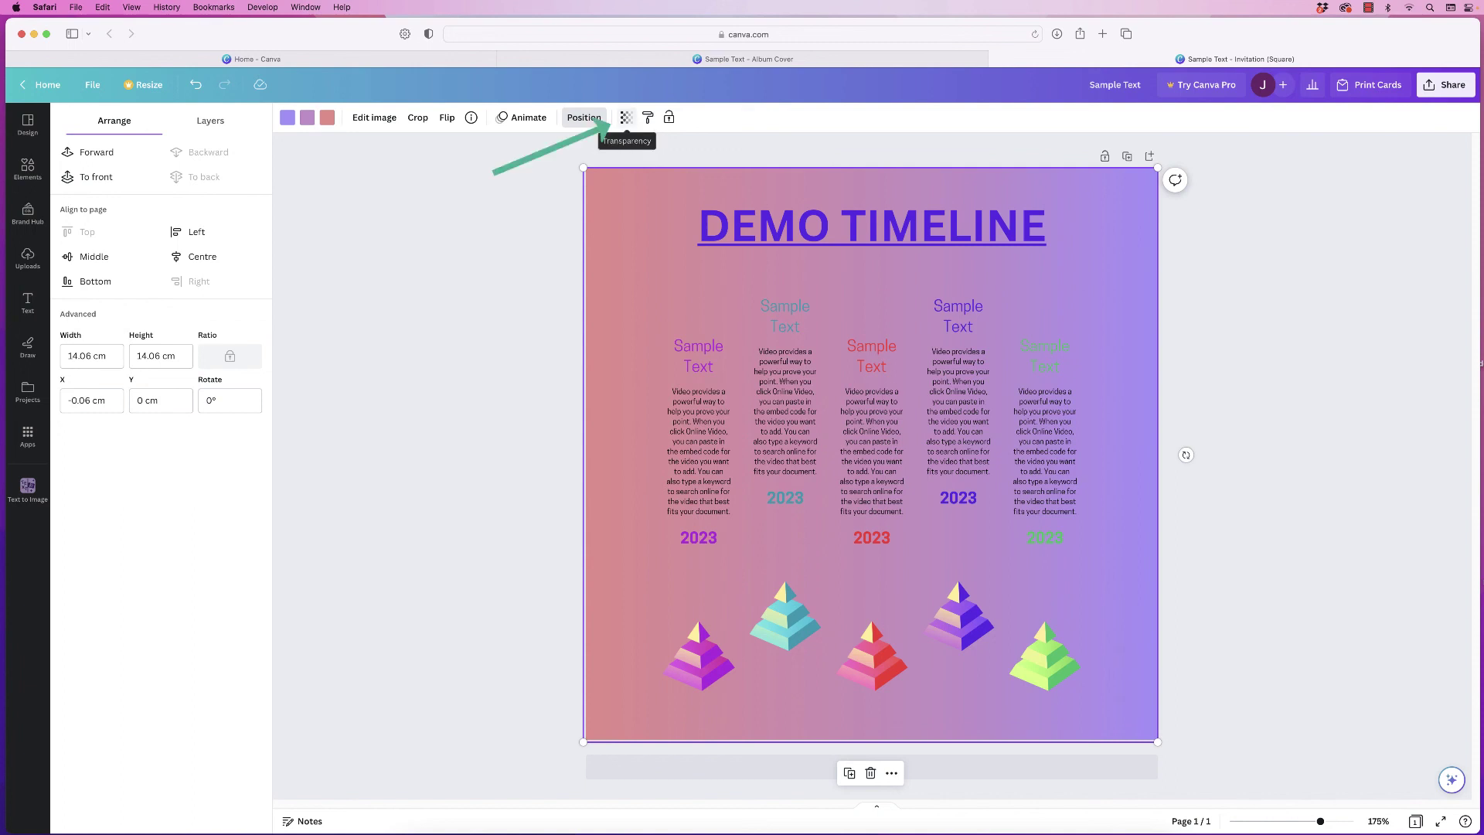
pyautogui.click(625, 117)
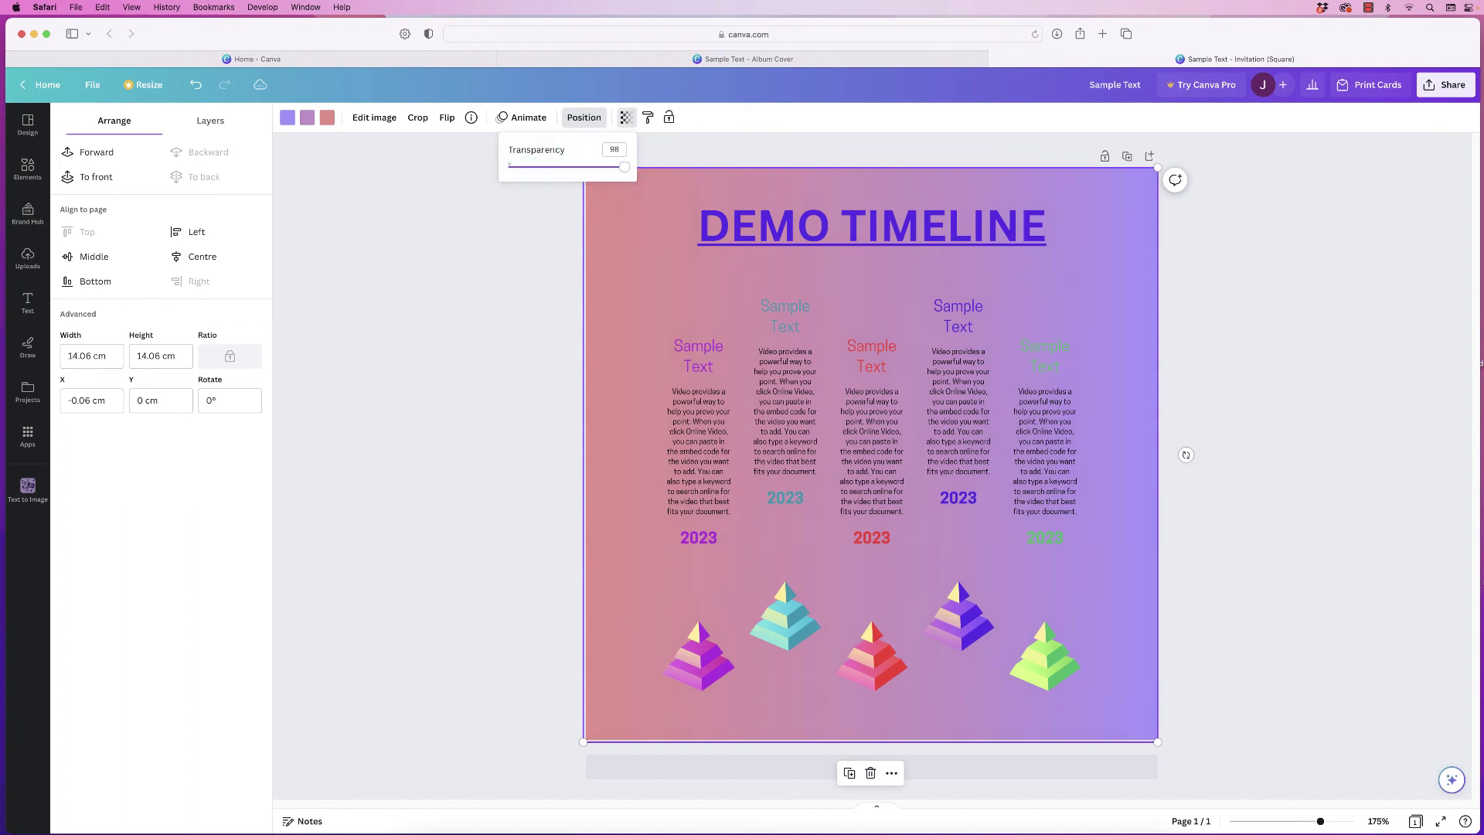
pyautogui.moveTo(626, 166); pyautogui.dragTo(556, 165)
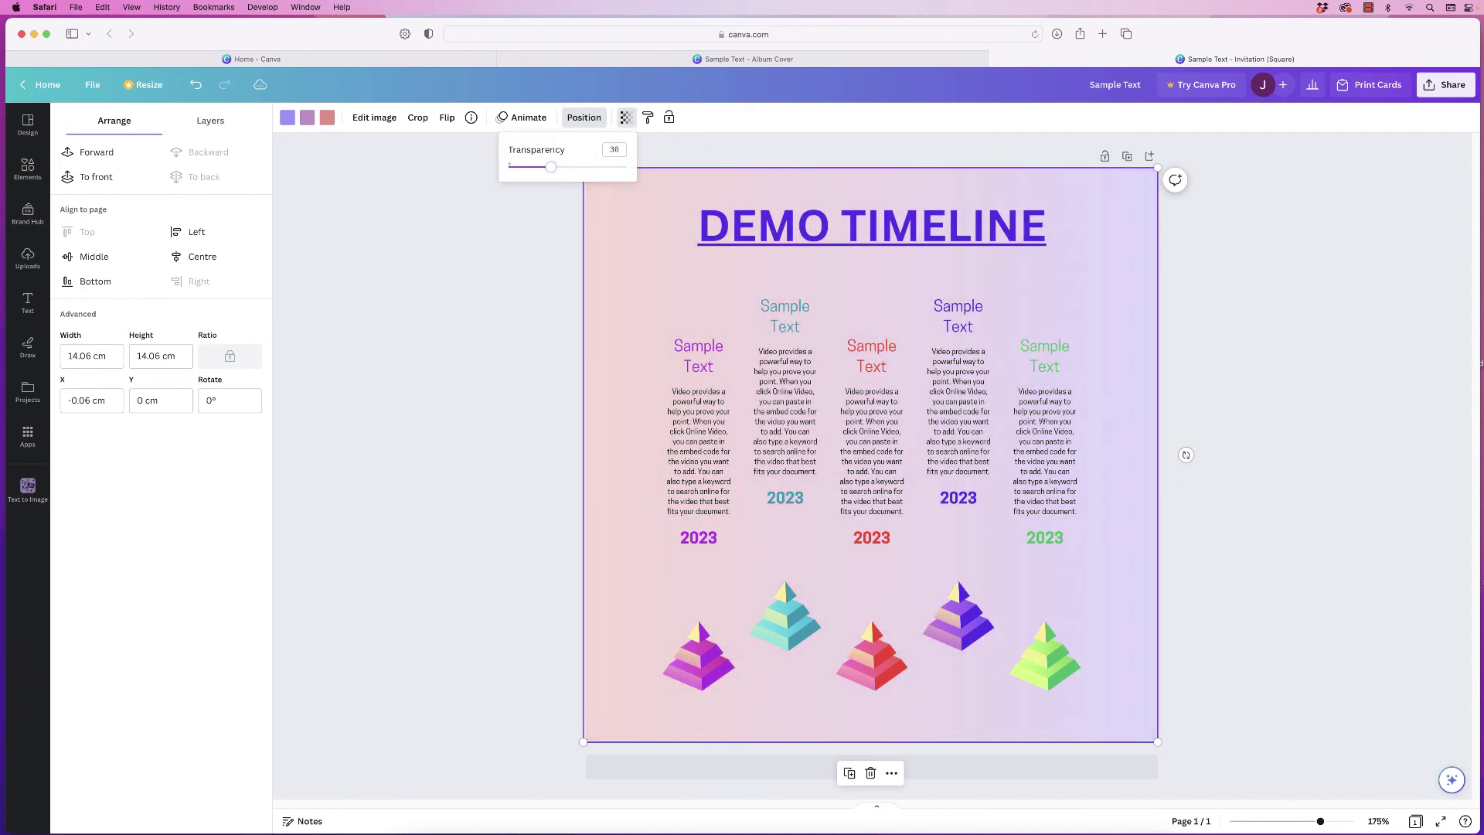
pyautogui.click(1184, 455)
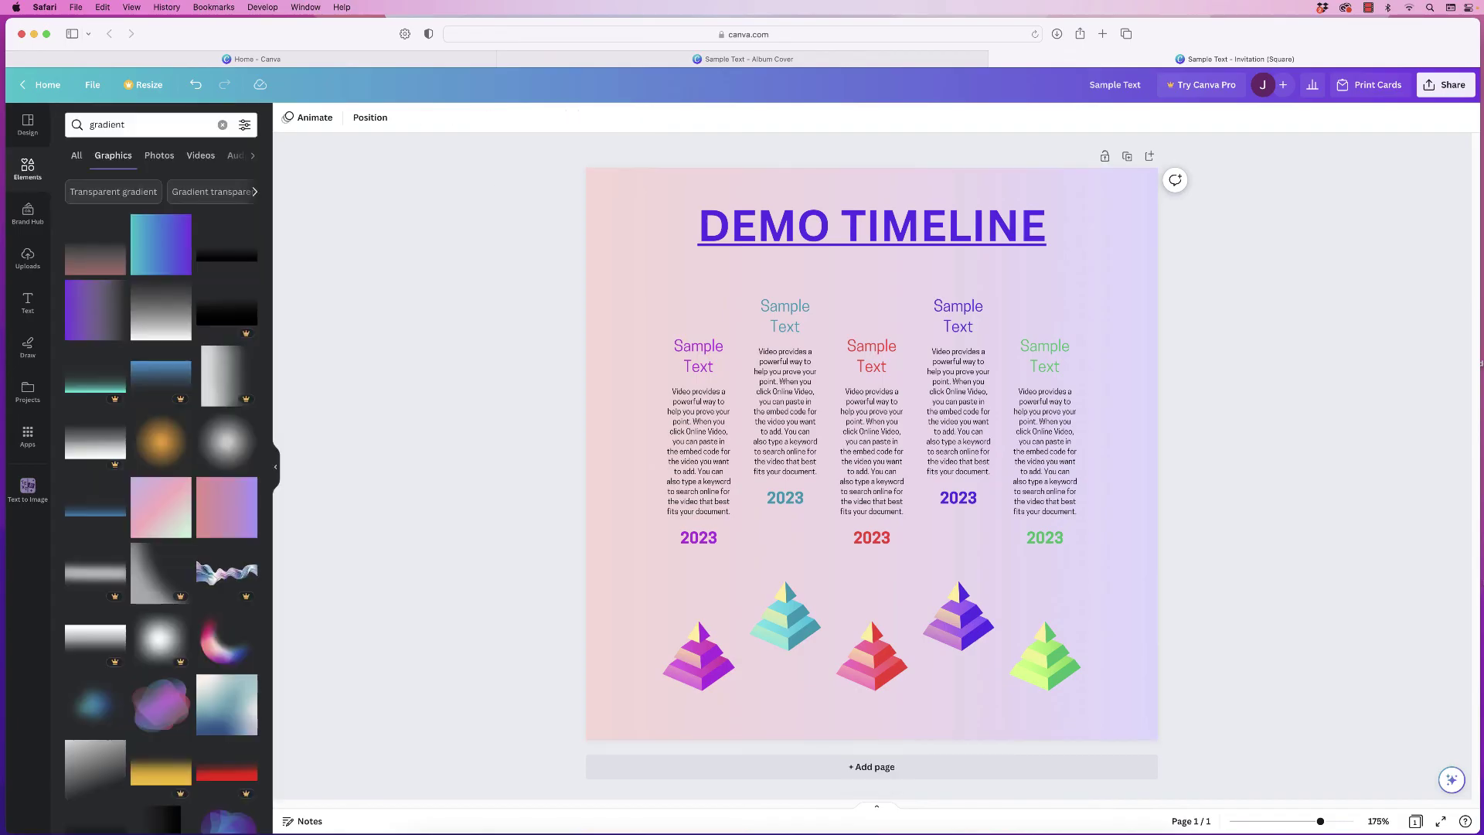
pyautogui.click(1445, 84)
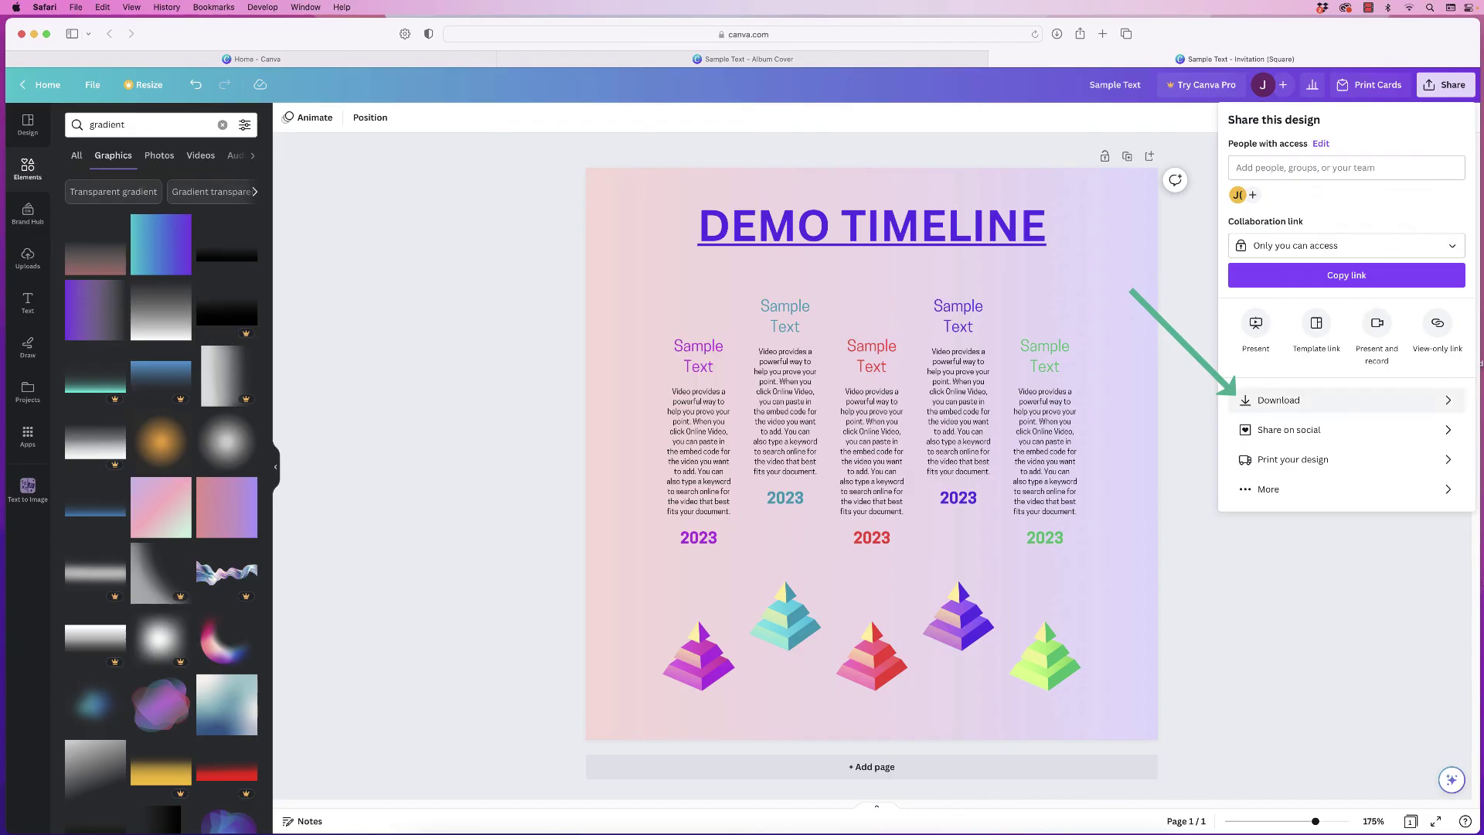
pyautogui.click(1279, 400)
pyautogui.click(1346, 171)
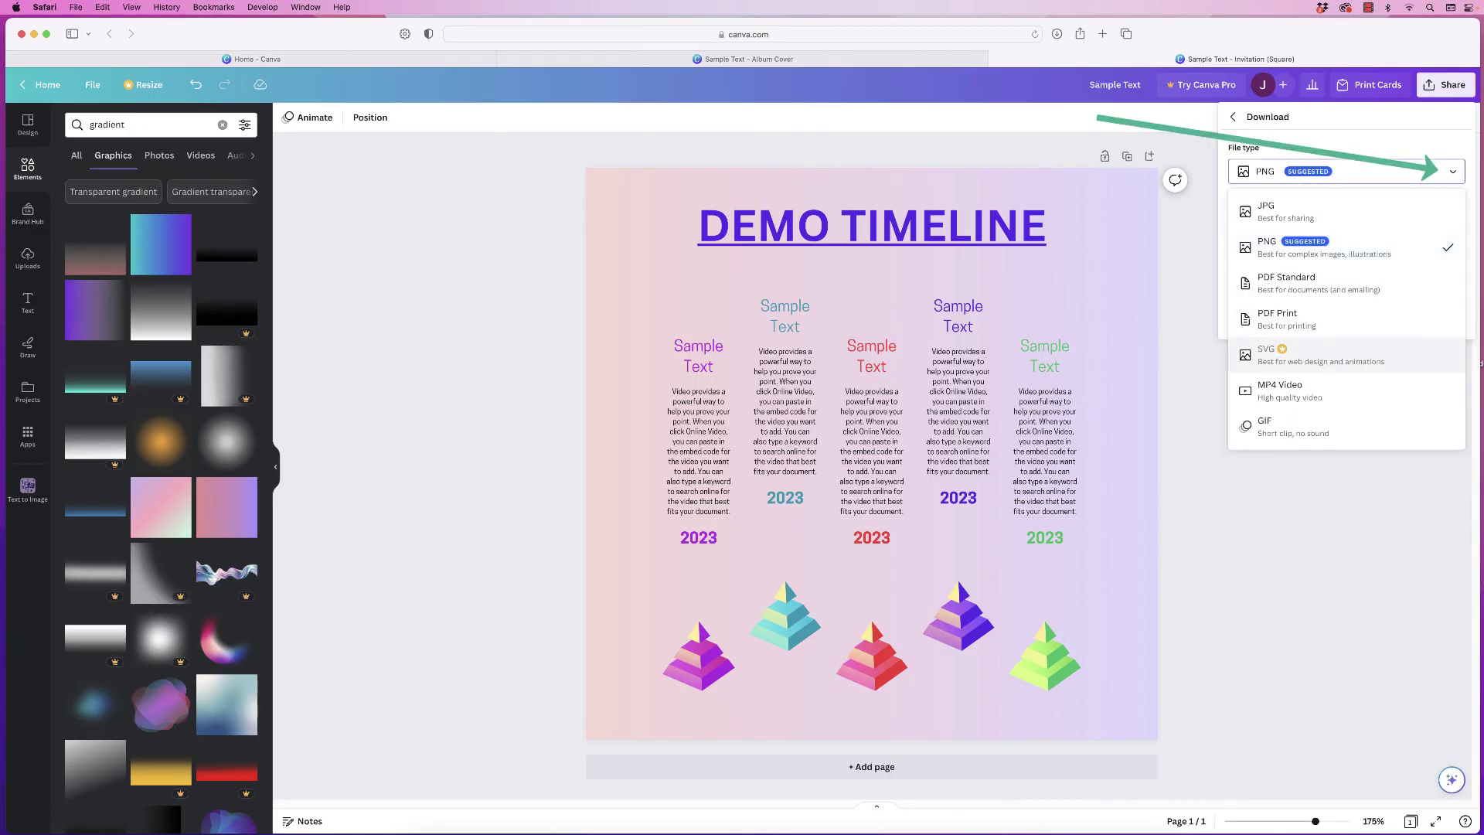
pyautogui.click(1277, 318)
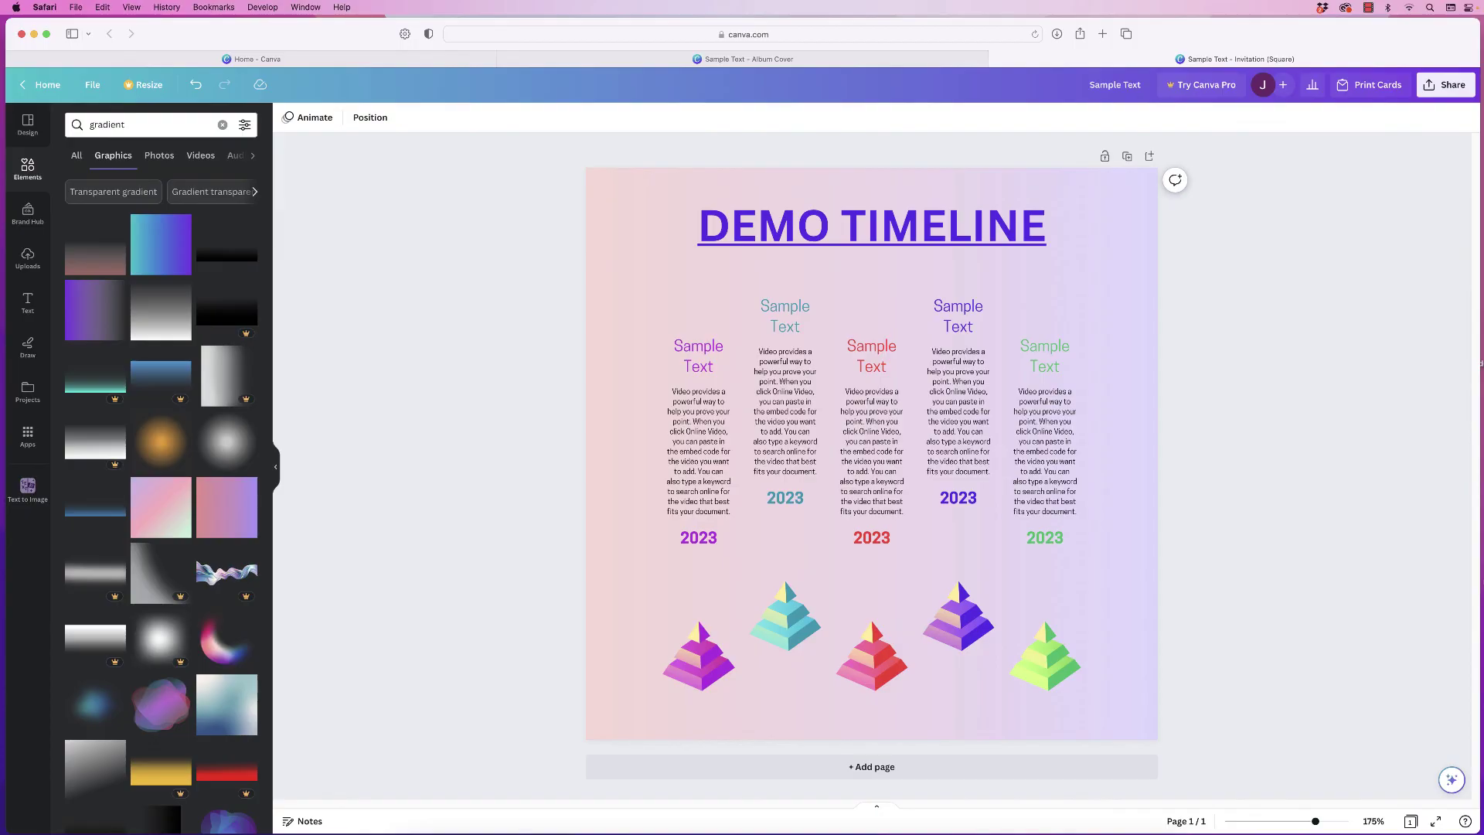